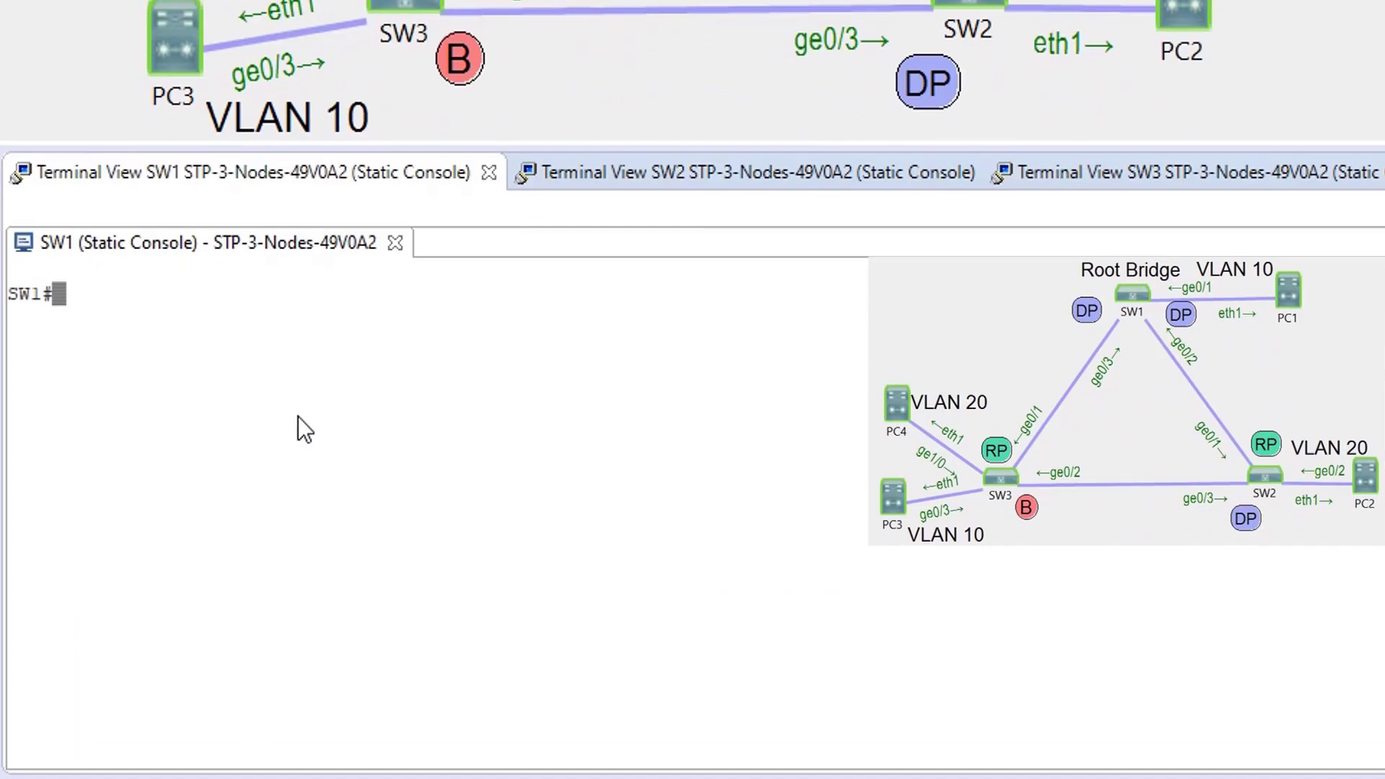
Run show spanning-tree on SW1 and confirm it is root for VLANs 1, 10 and 20
{"action": "key", "text": "Return"}
{"action": "key", "text": "Return"}
{"action": "type", "text": "sh span"}
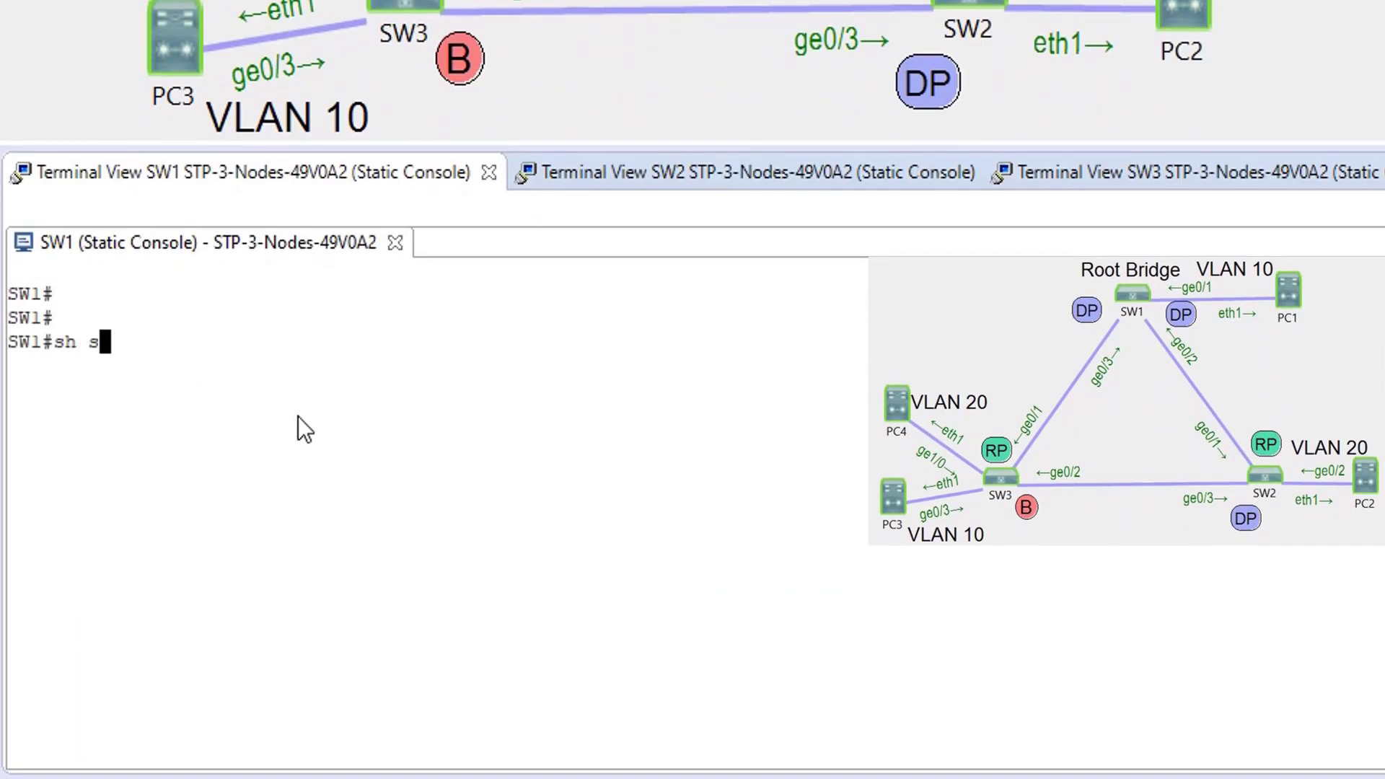
{"action": "key", "text": "Tab"}
{"action": "key", "text": "Return"}
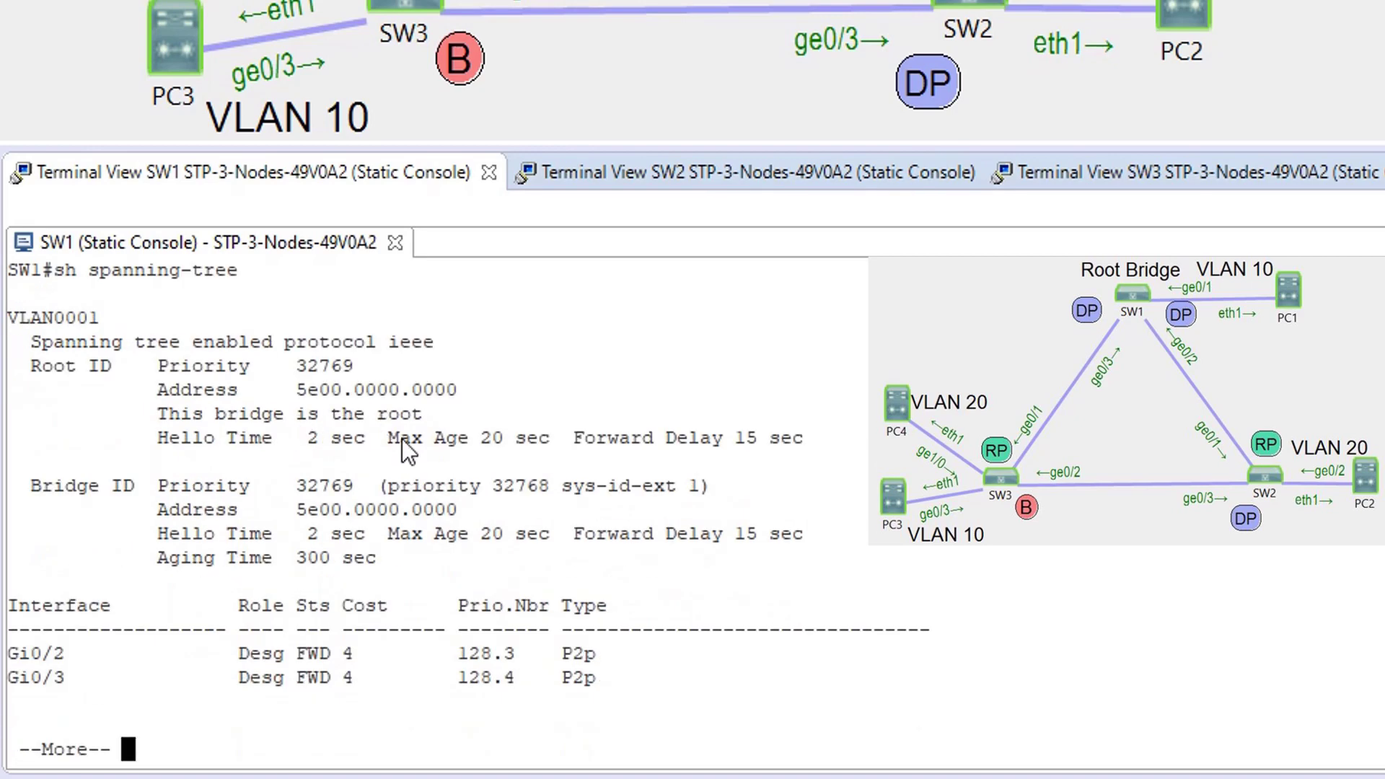
{"action": "left_click_drag", "start_coordinate": [148, 414], "coordinate": [435, 412]}
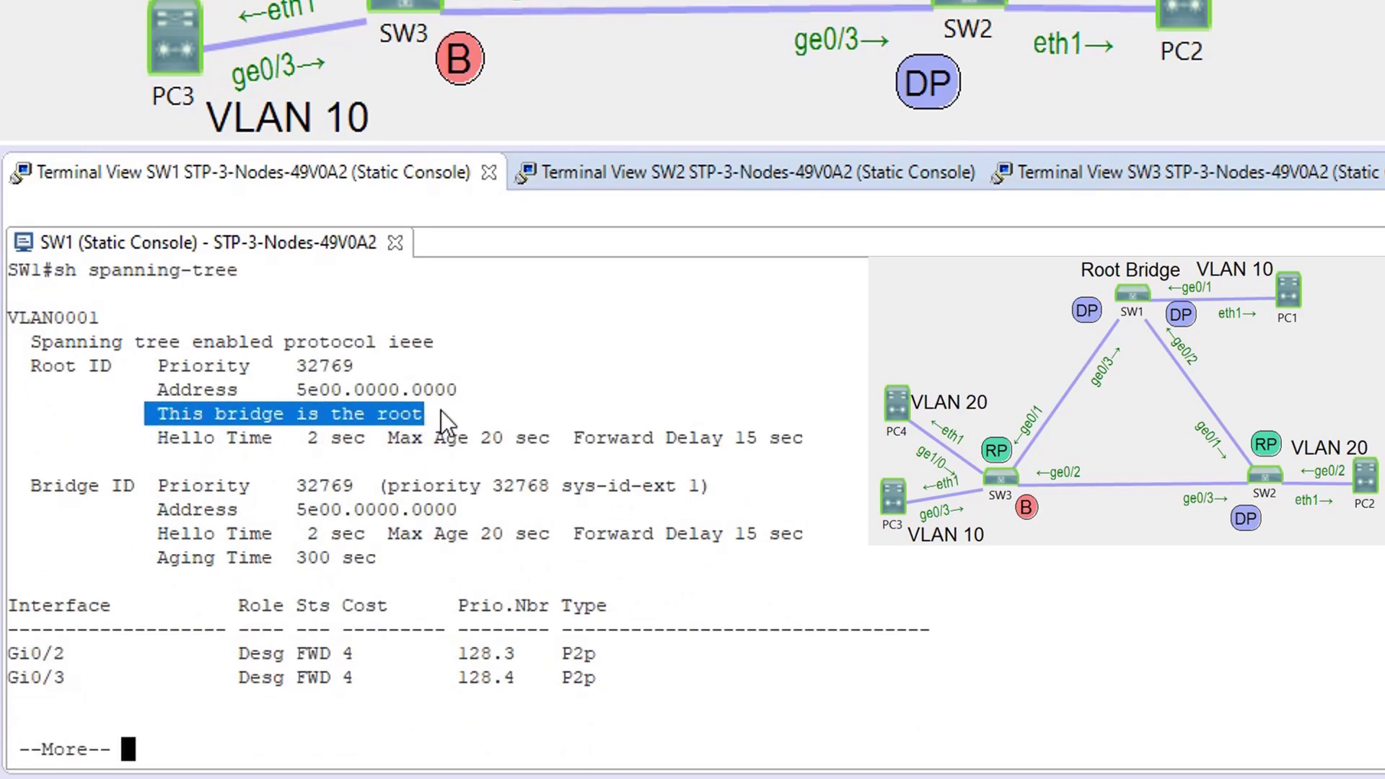
{"action": "key", "text": "space"}
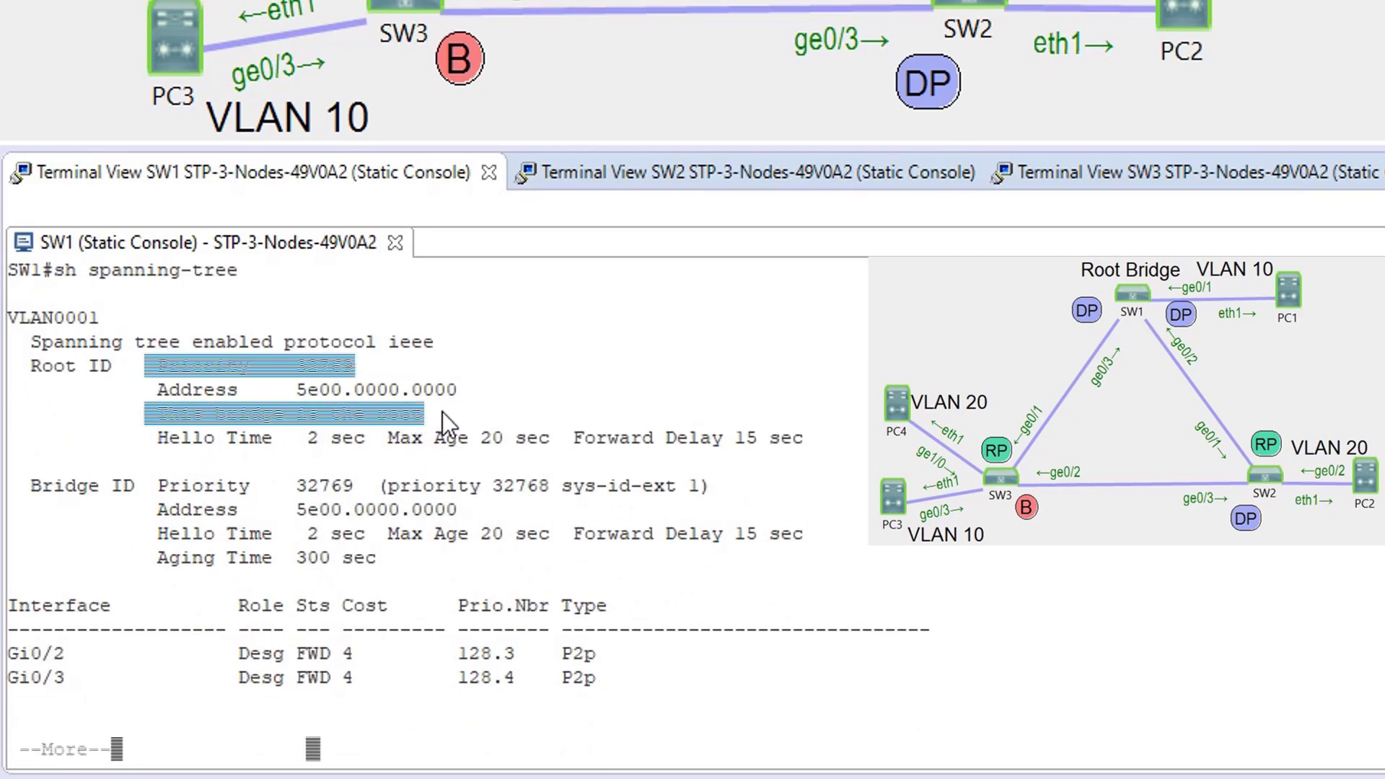
{"action": "left_click_drag", "start_coordinate": [152, 393], "coordinate": [420, 391]}
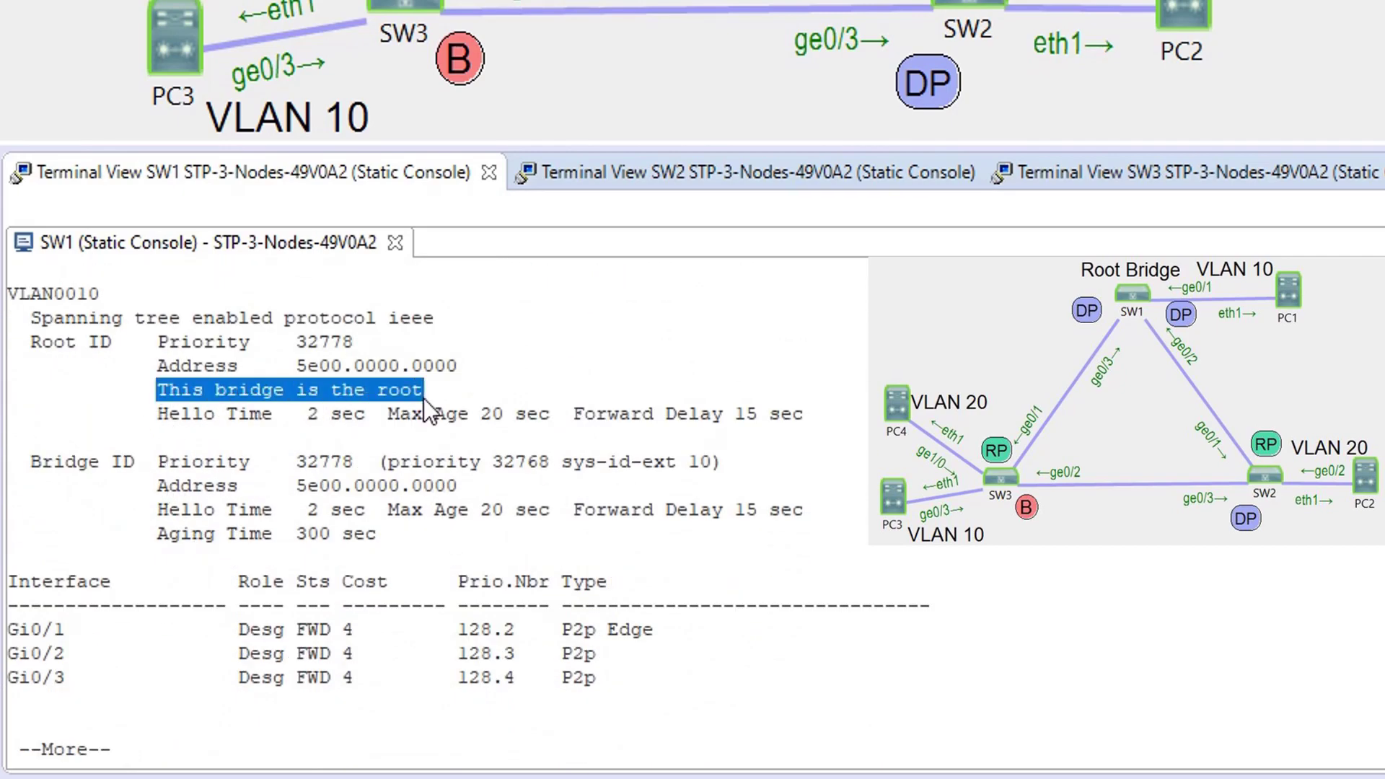
{"action": "key", "text": "space"}
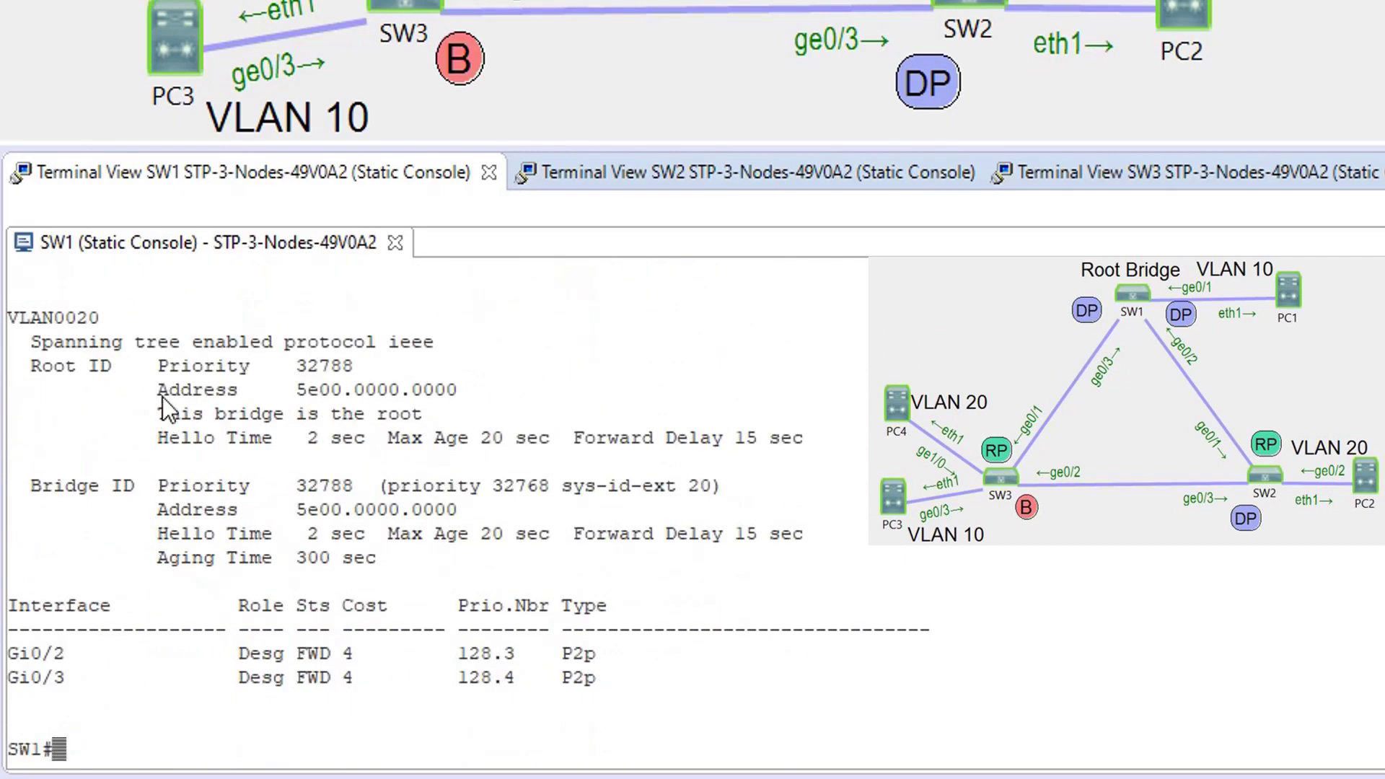
{"action": "left_click_drag", "start_coordinate": [157, 413], "coordinate": [430, 431]}
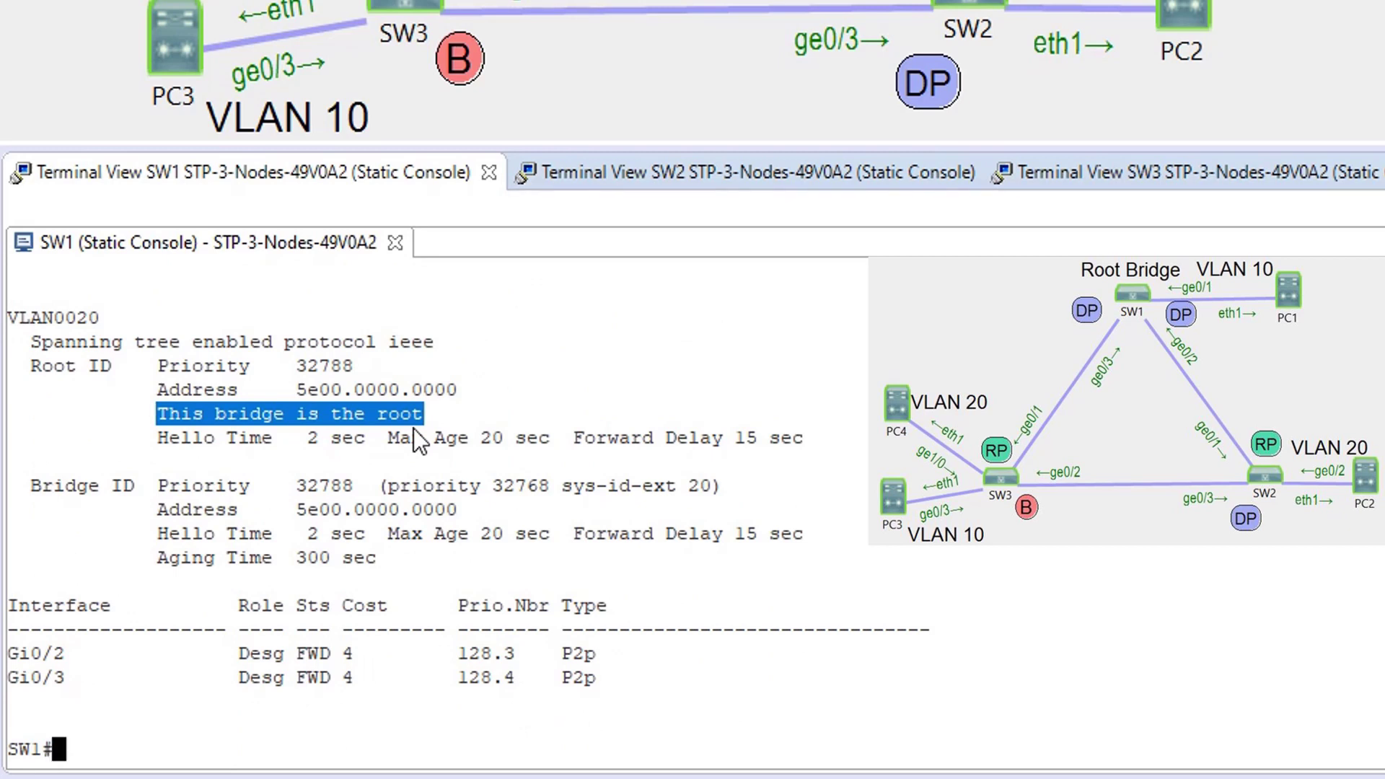
List SW1's VLANs and confirm VLAN 10 PC and VLAN 20 Printer exist
{"action": "type", "text": "sh svl"}
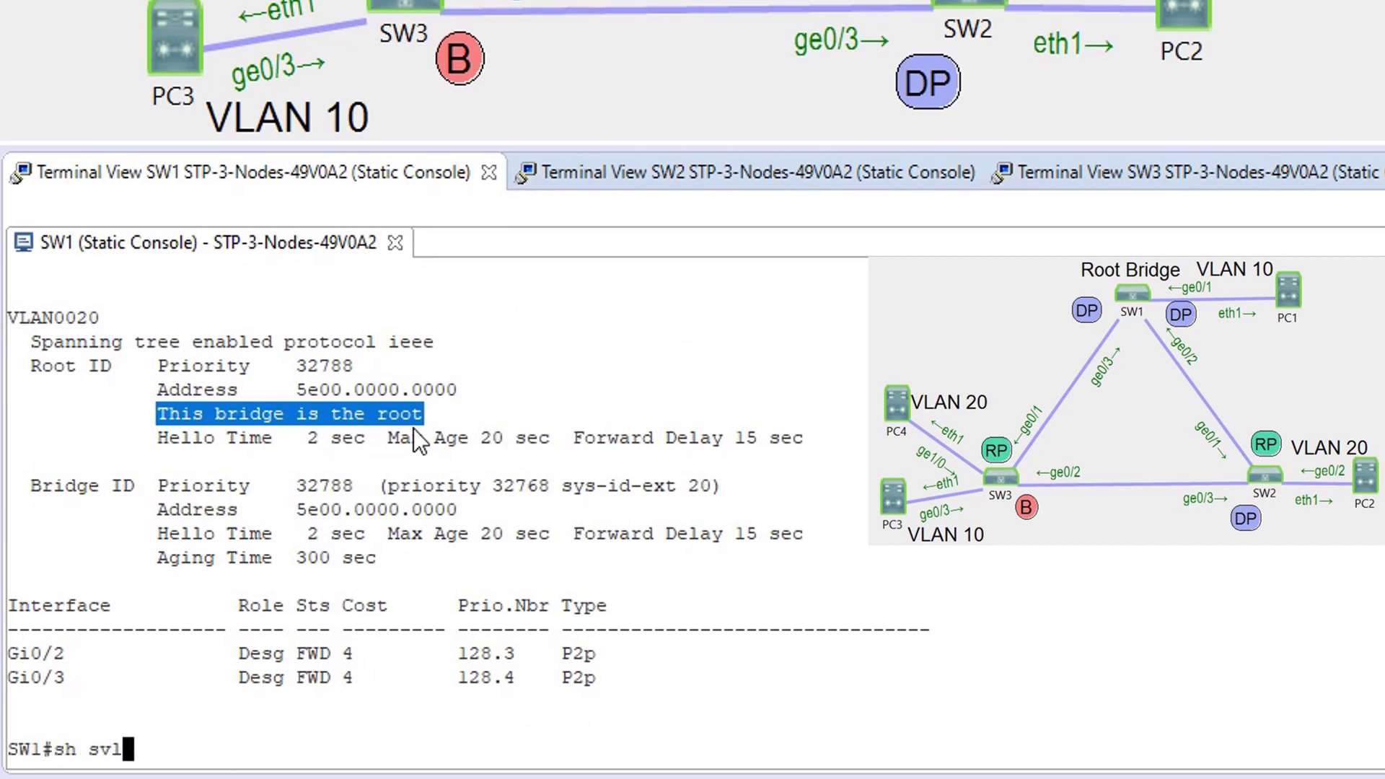
{"action": "type", "text": "an"}
{"action": "key", "text": "Return"}
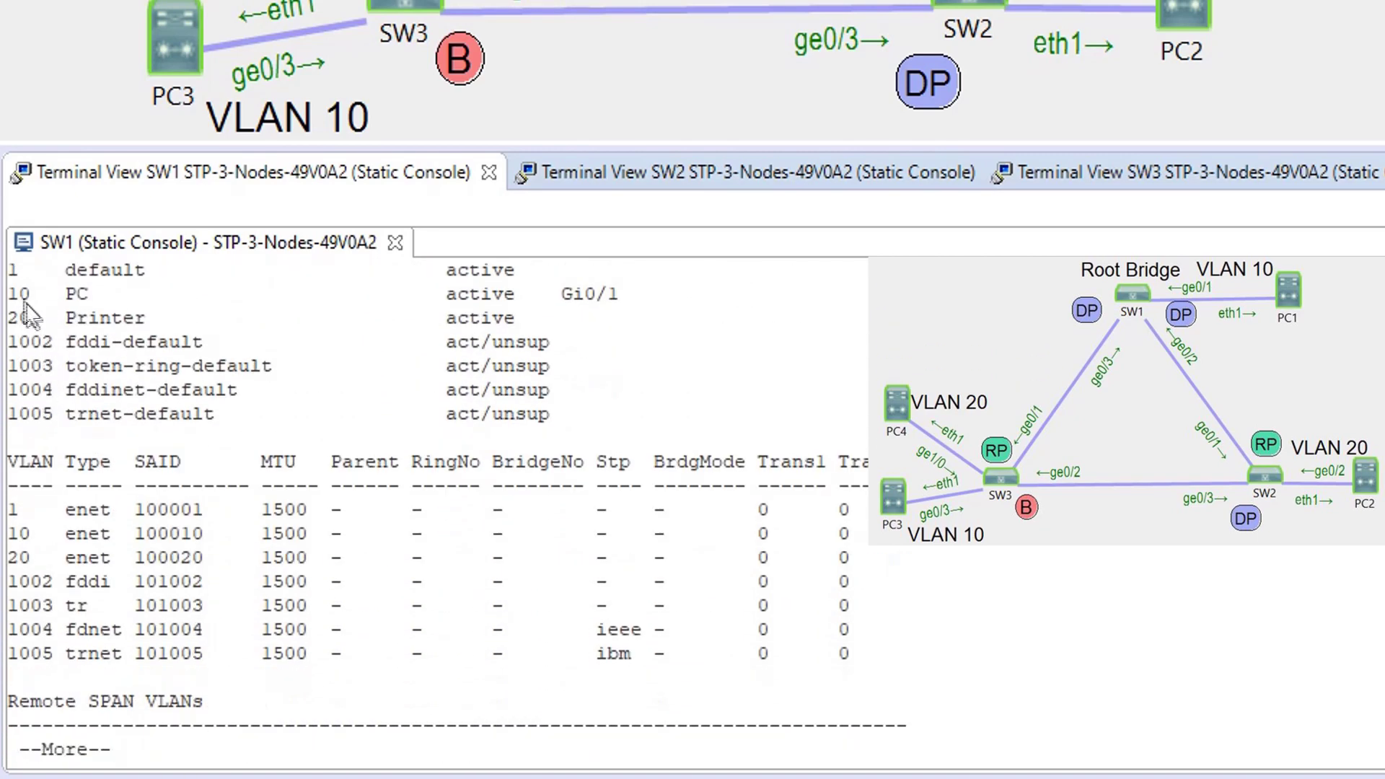
{"action": "left_click_drag", "start_coordinate": [24, 303], "coordinate": [130, 317]}
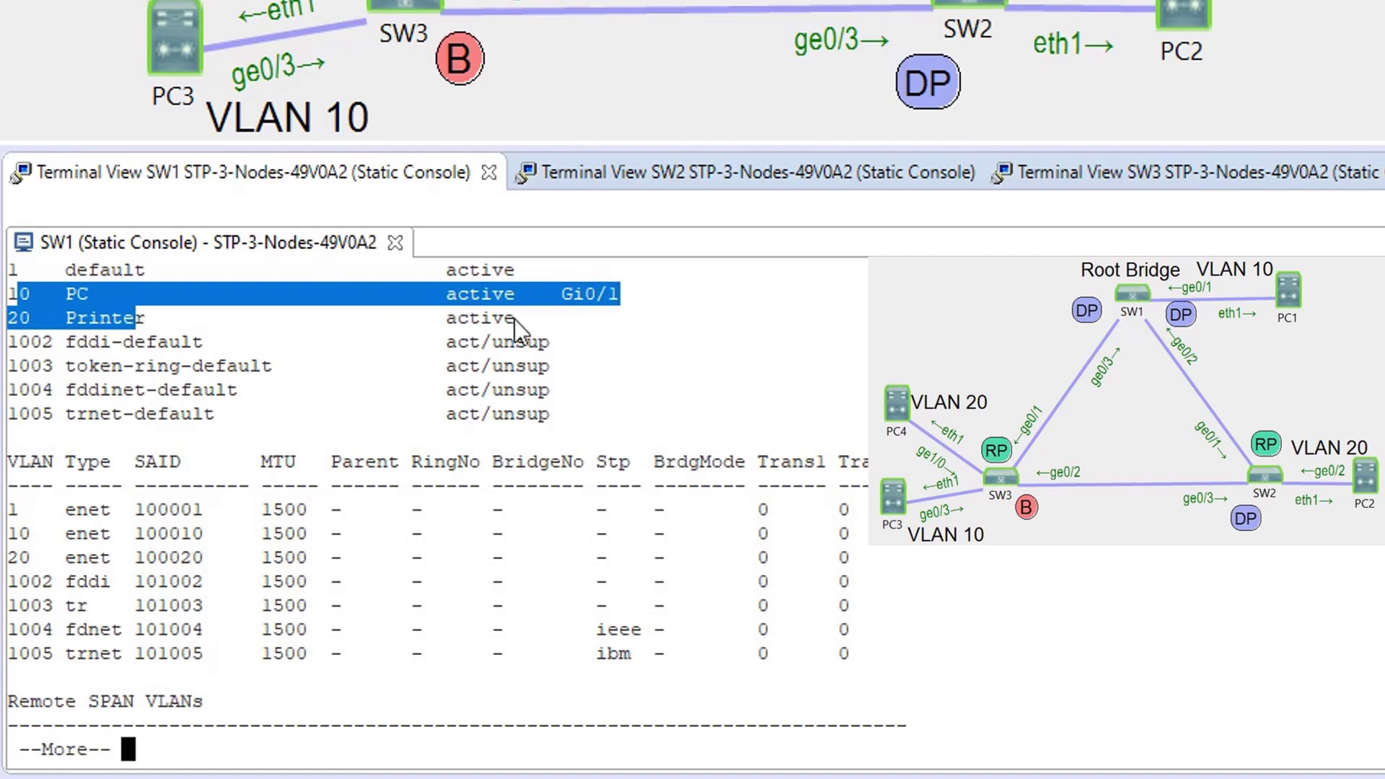
{"action": "key", "text": "space"}
Check SW1's running config with 'sh run | i span' to confirm spanning-tree mode pvst
{"action": "key", "text": "Return"}
{"action": "type", "text": "sh "}
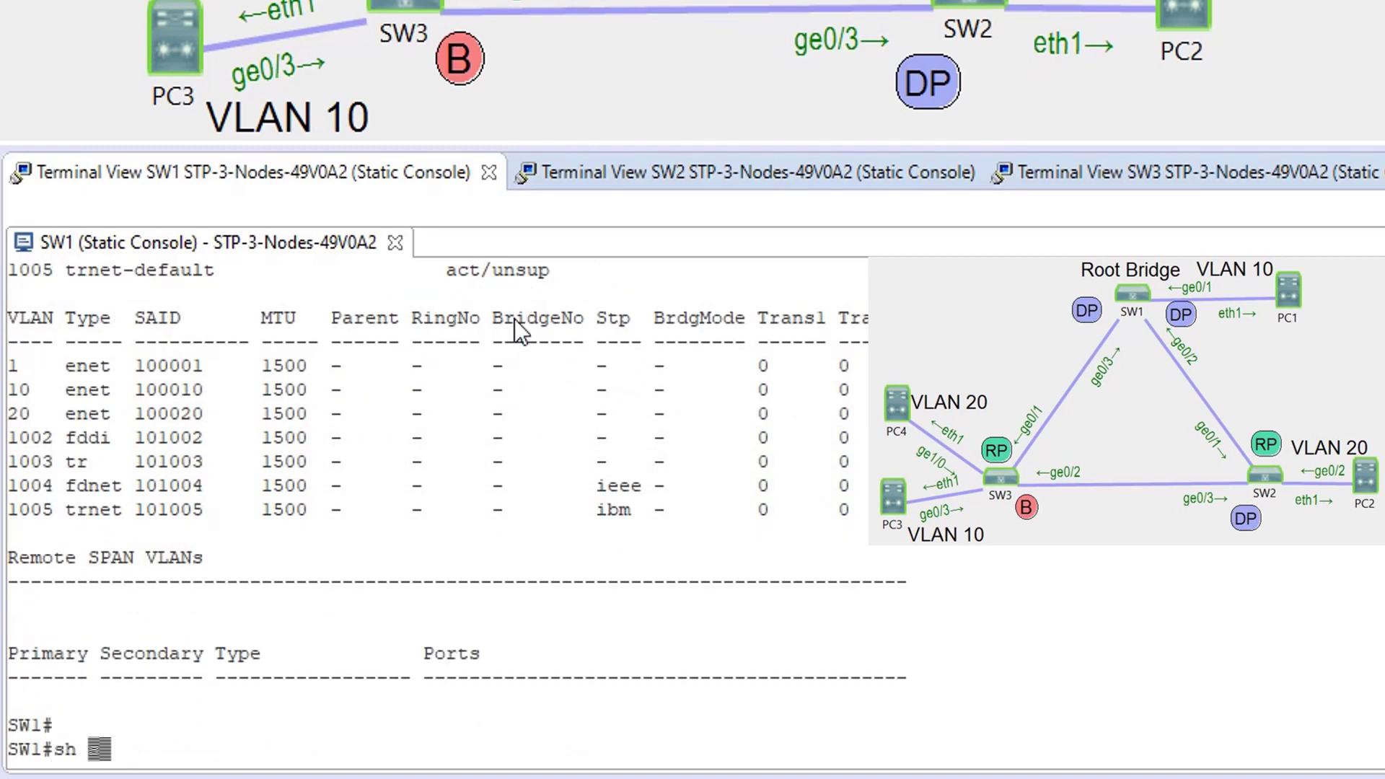
{"action": "type", "text": "run | i "}
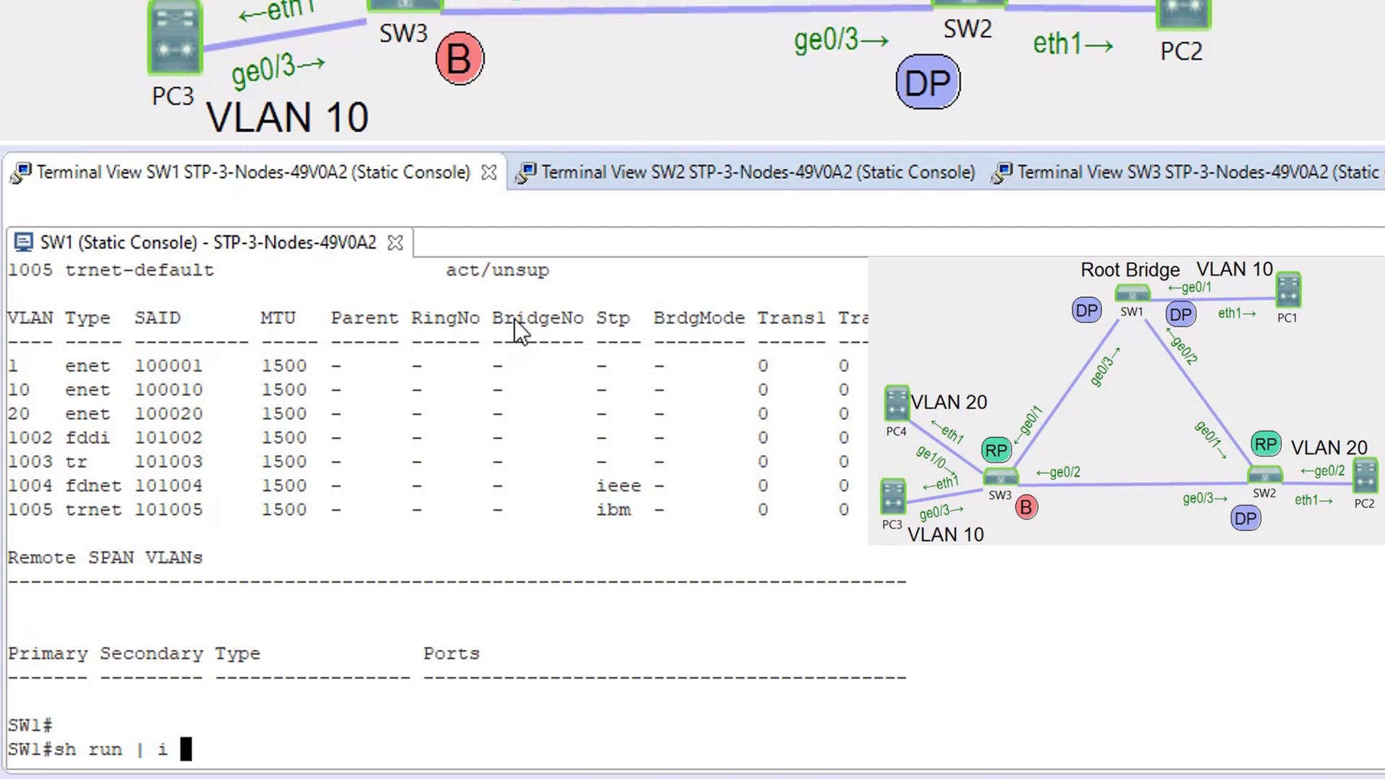
{"action": "type", "text": "span"}
{"action": "key", "text": "Return"}
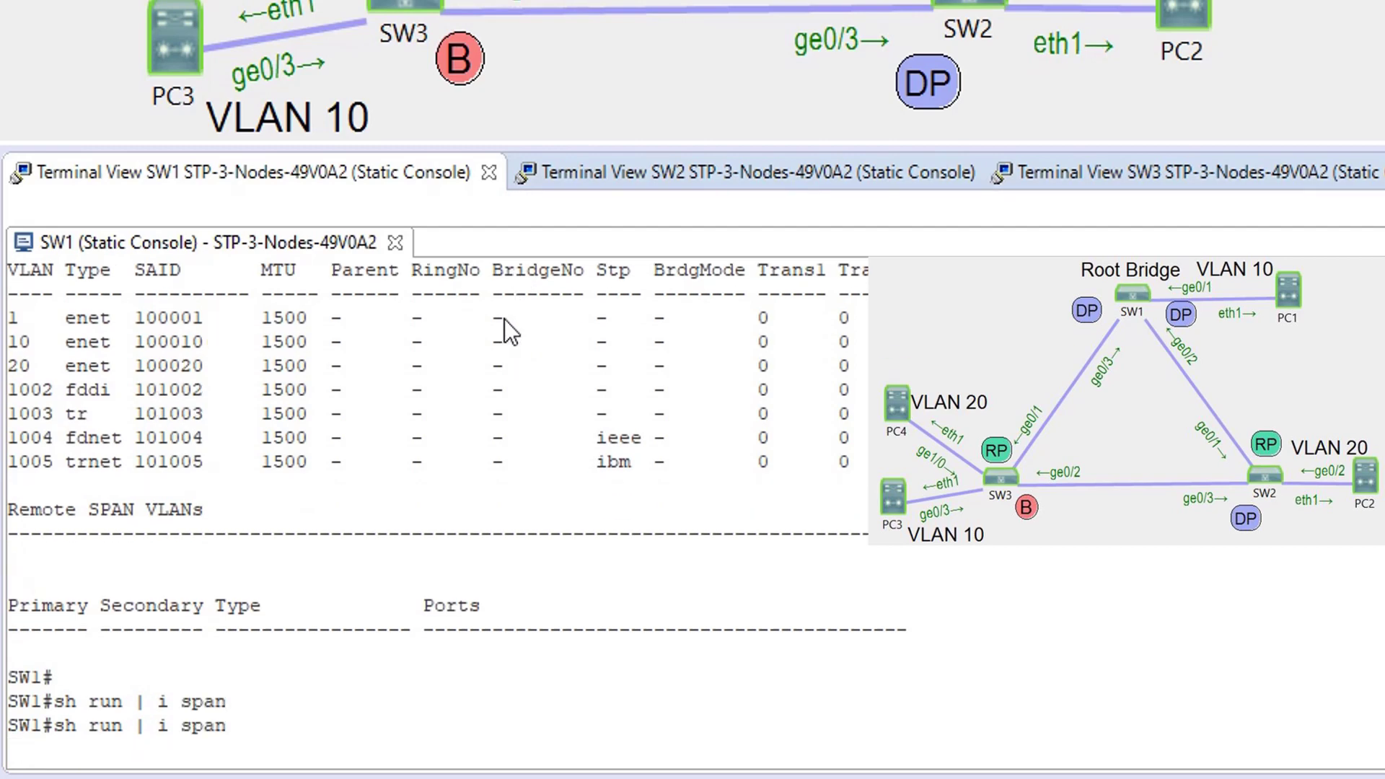
{"action": "left_click_drag", "start_coordinate": [9, 678], "coordinate": [271, 678]}
Set SW1's spanning-tree mode to mst from global configuration mode
{"action": "type", "text": "conf t"}
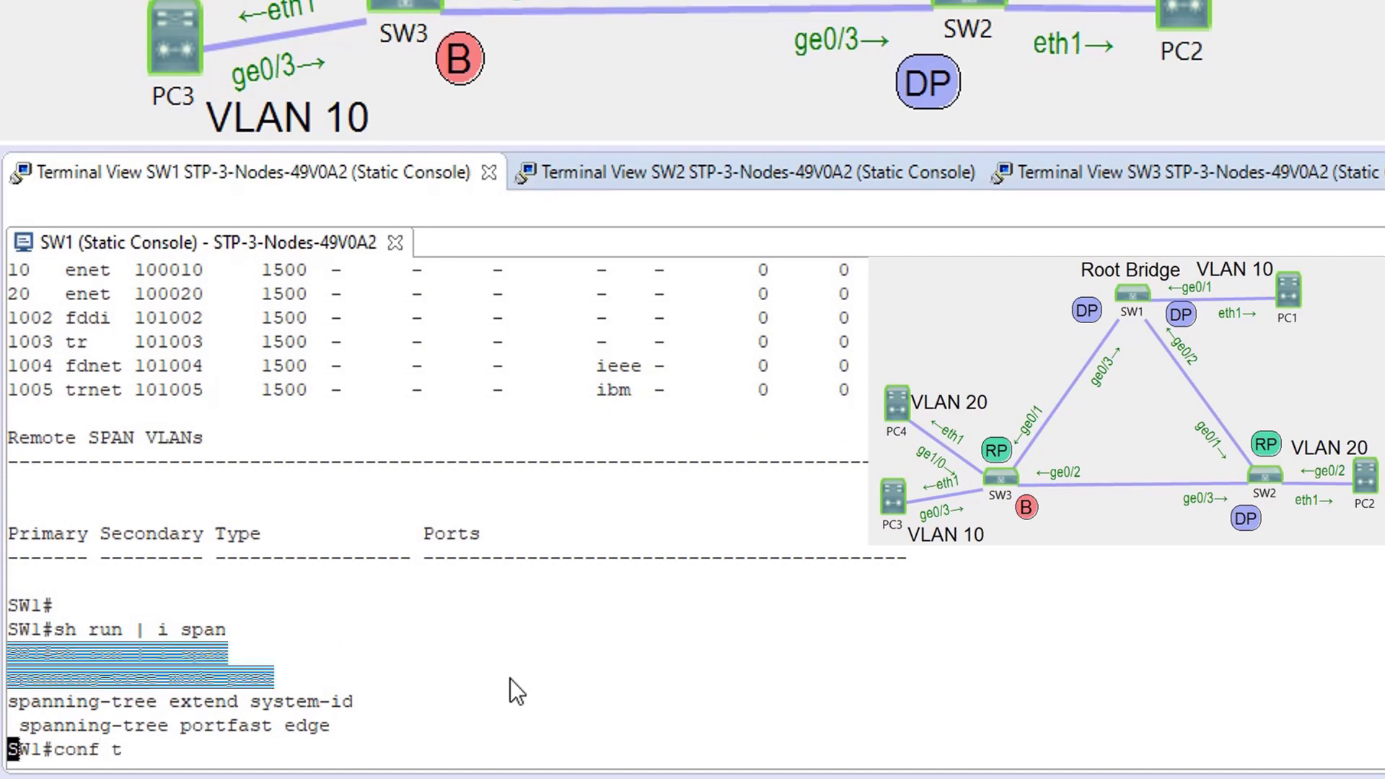
{"action": "key", "text": "Return"}
{"action": "type", "text": "spa"}
{"action": "key", "text": "Tab"}
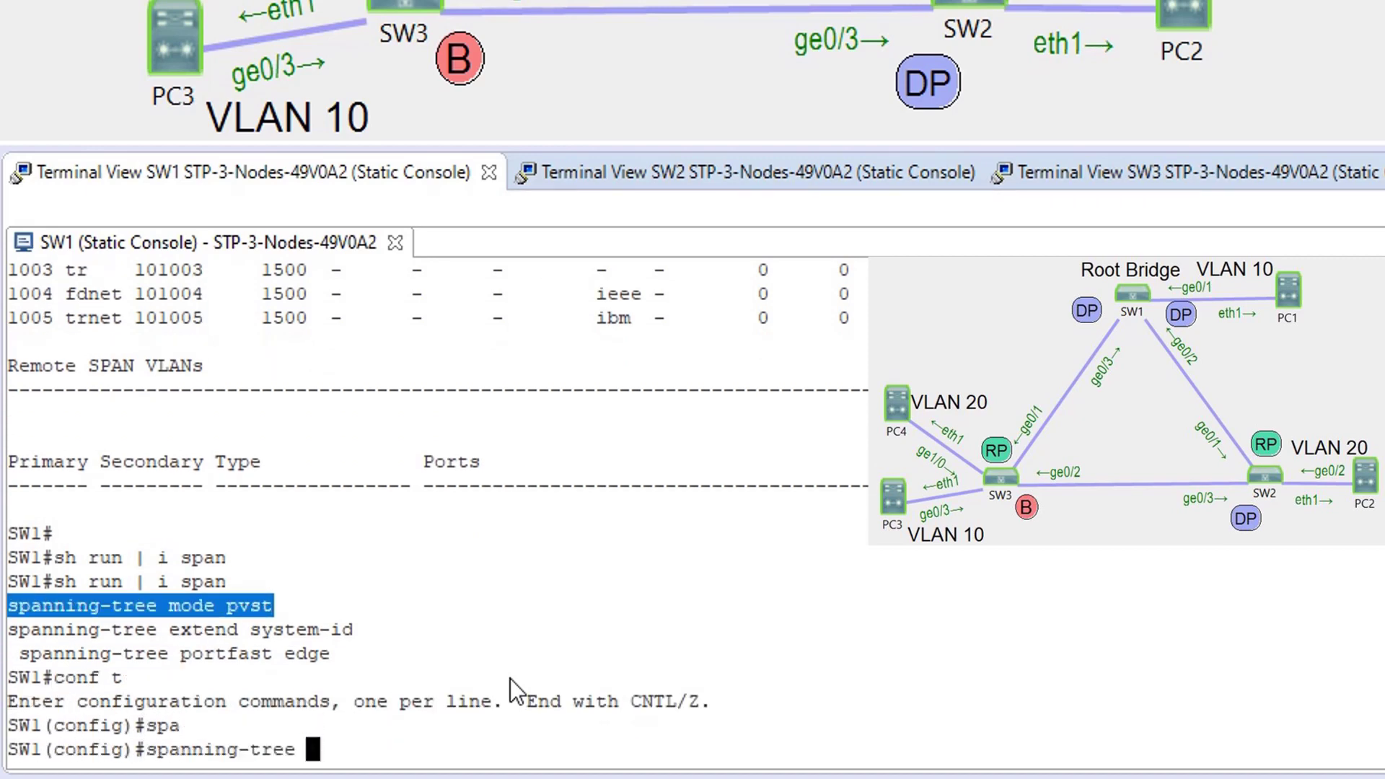
{"action": "type", "text": "mod"}
{"action": "key", "text": "Tab"}
{"action": "type", "text": "ms"}
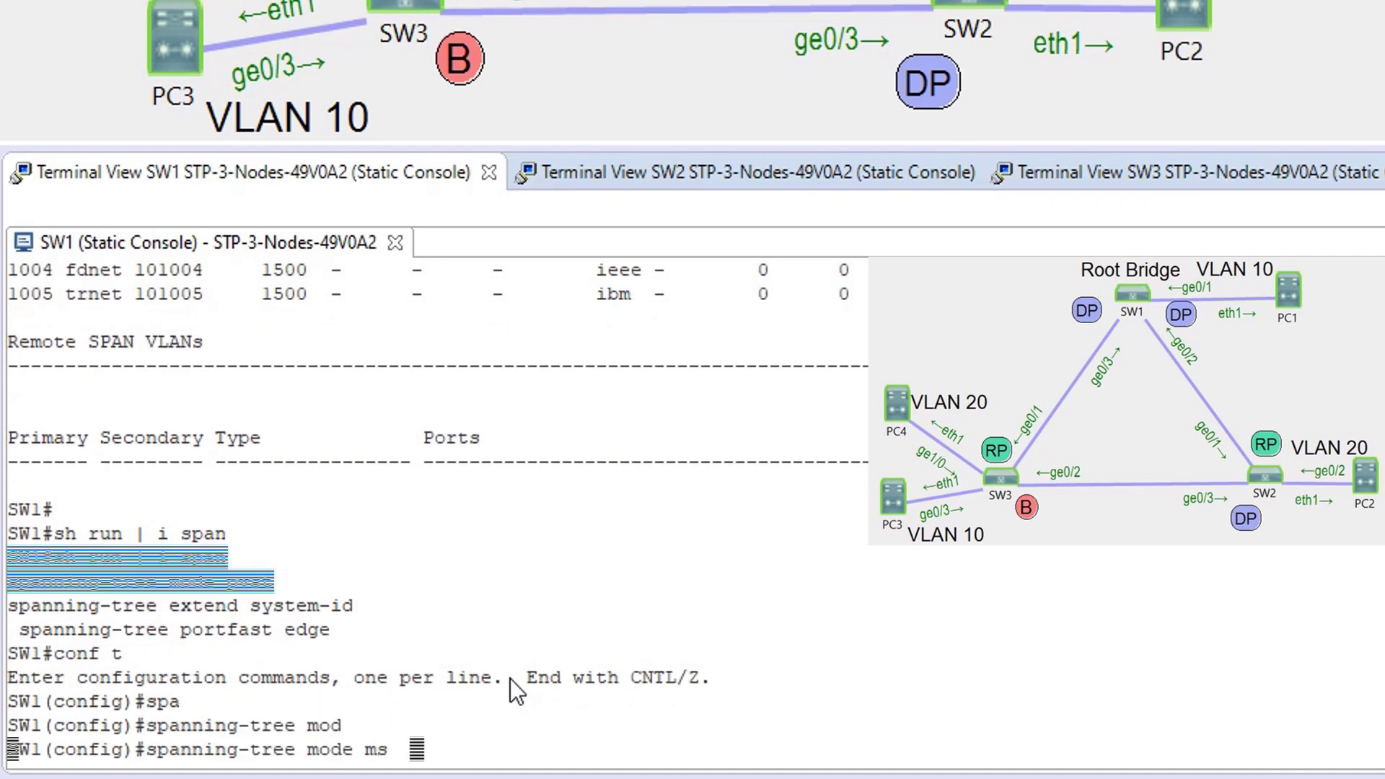
{"action": "key", "text": "Tab"}
{"action": "key", "text": "Return"}
Enter SW1's spanning-tree mst configuration submode
{"action": "type", "text": "spa"}
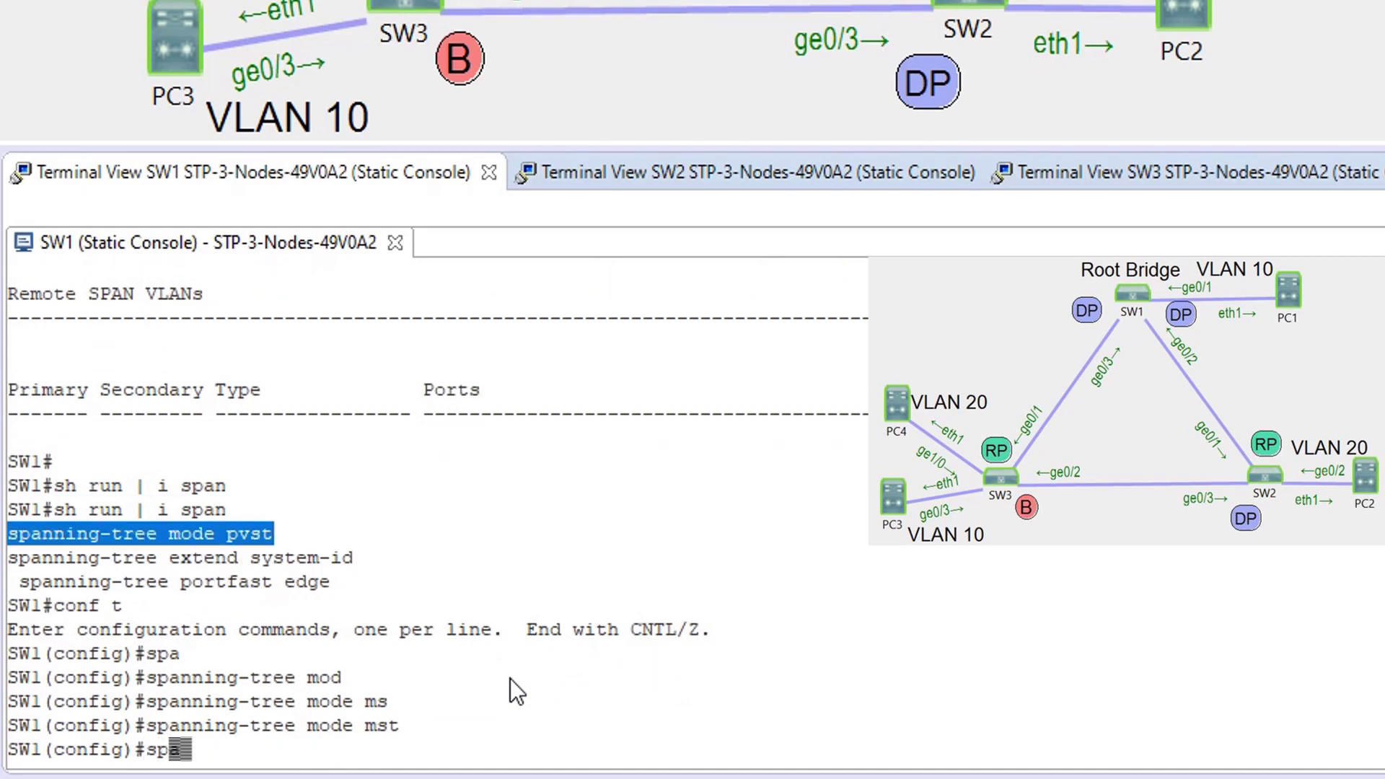
{"action": "key", "text": "Tab"}
{"action": "type", "text": "m"}
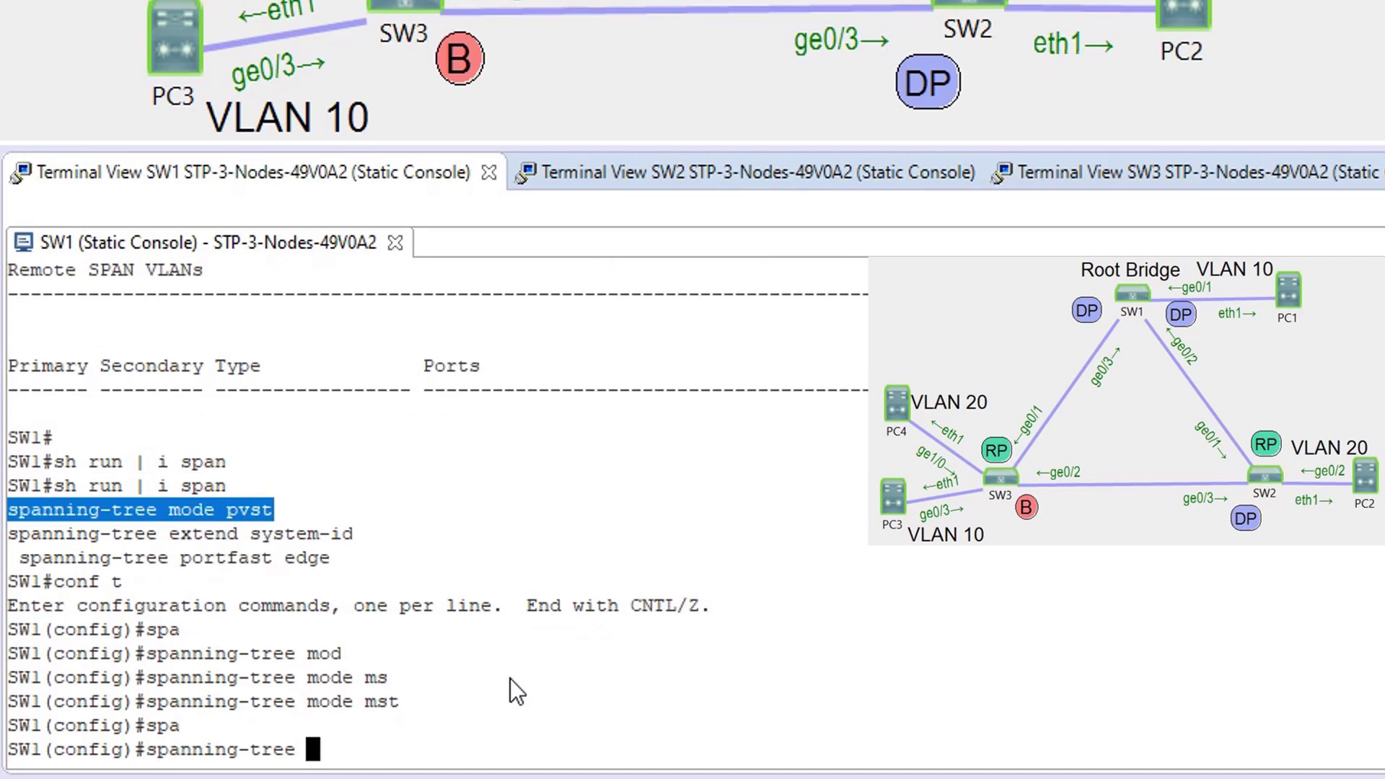
{"action": "type", "text": "s"}
{"action": "key", "text": "Tab"}
{"action": "type", "text": "con"}
{"action": "key", "text": "Tab"}
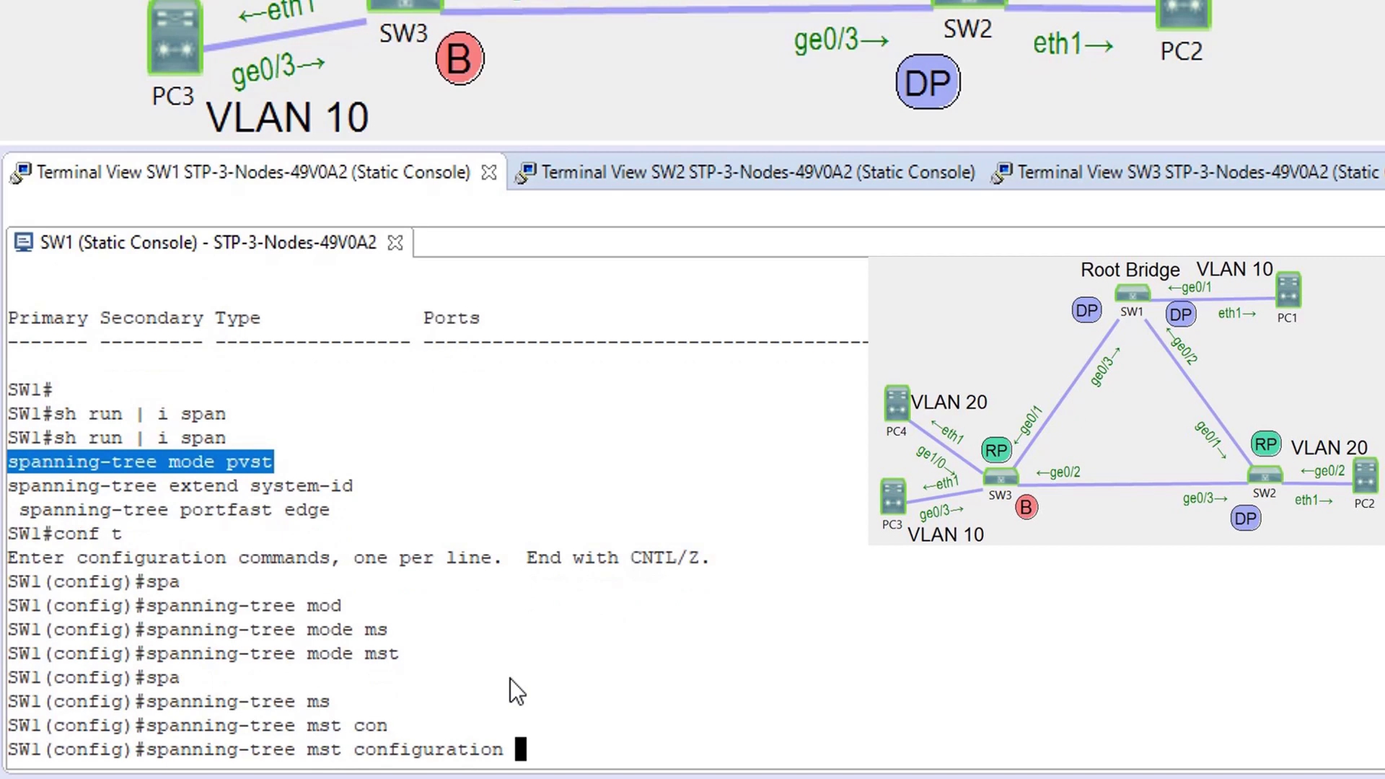
{"action": "key", "text": "Return"}
Map VLAN 10 to MST instance 1 and VLAN 20 to instance 2 on SW1
{"action": "type", "text": "in"}
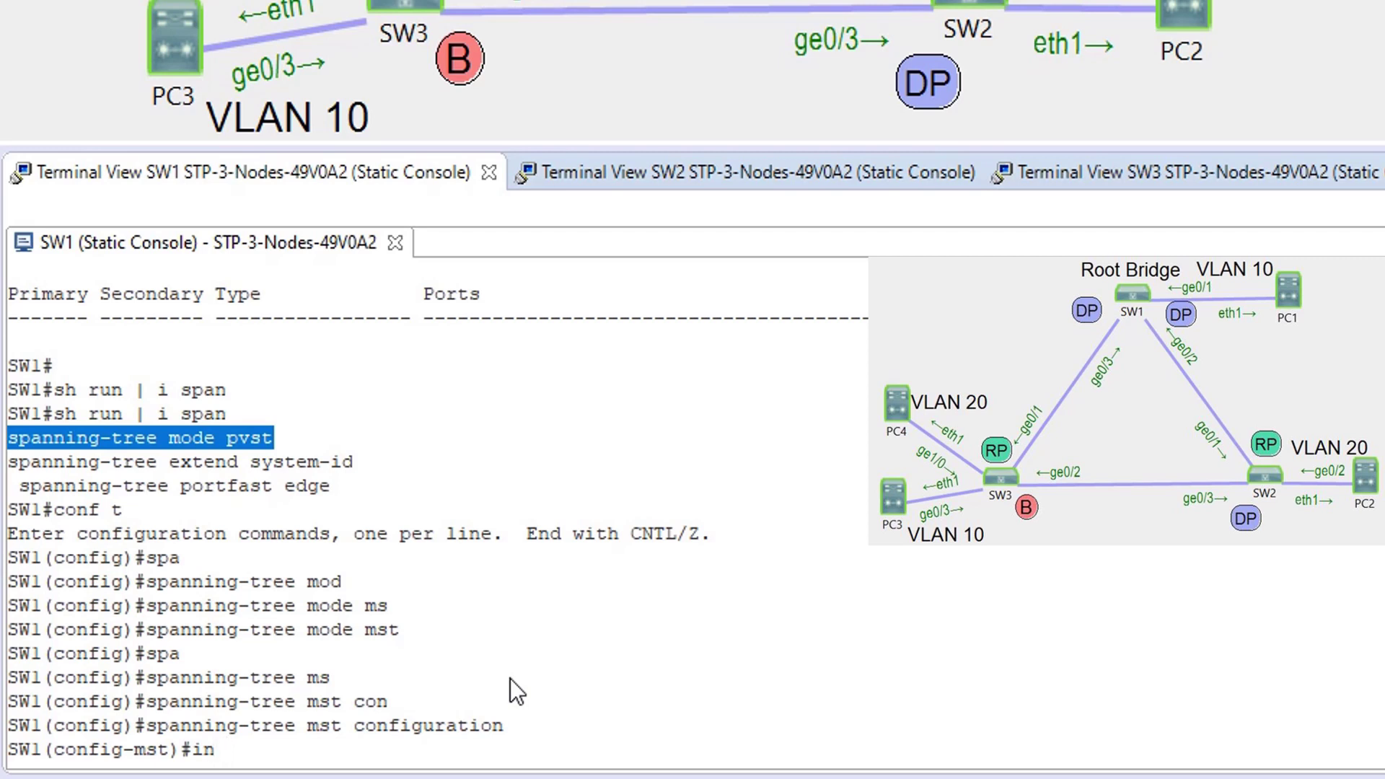
{"action": "type", "text": "n"}
{"action": "key", "text": "BackSpace"}
{"action": "type", "text": "s"}
{"action": "key", "text": "Tab"}
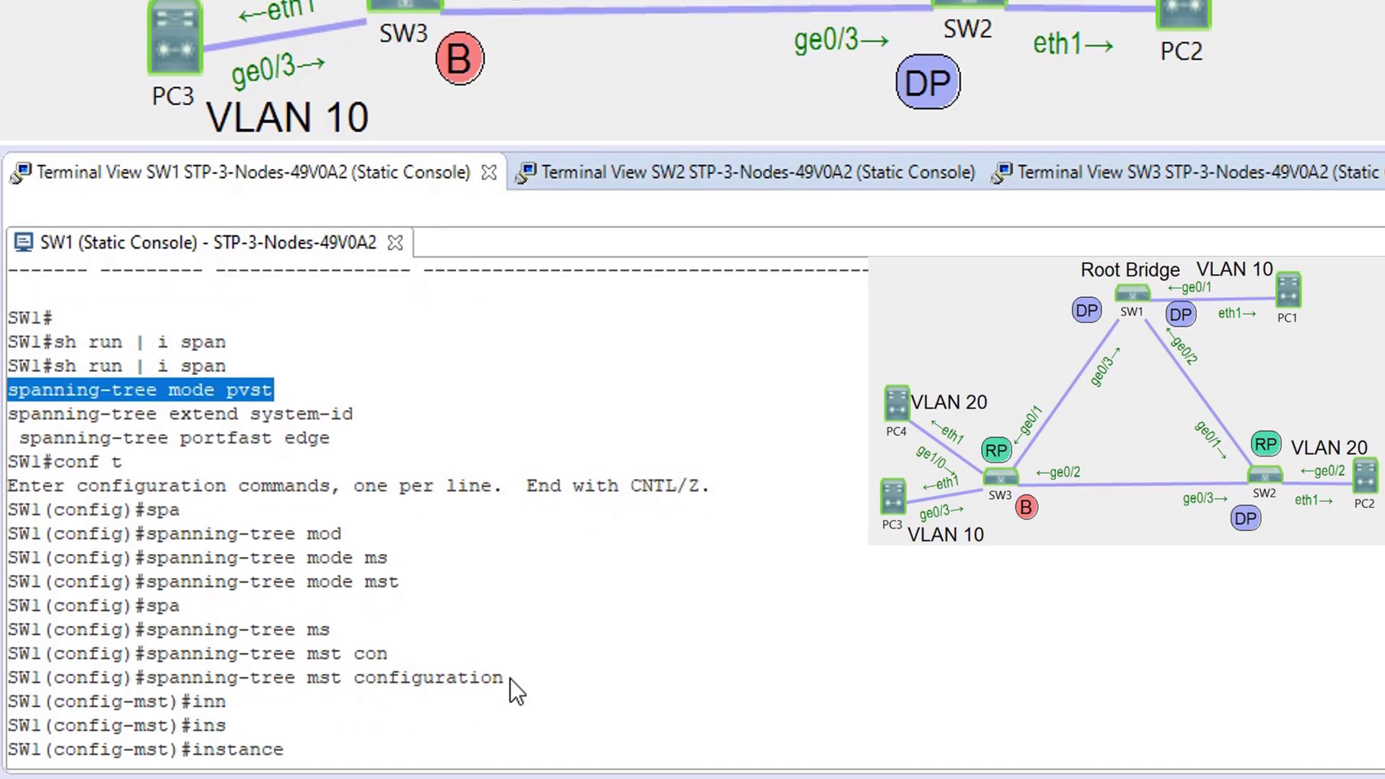
{"action": "type", "text": "1 vlan 10"}
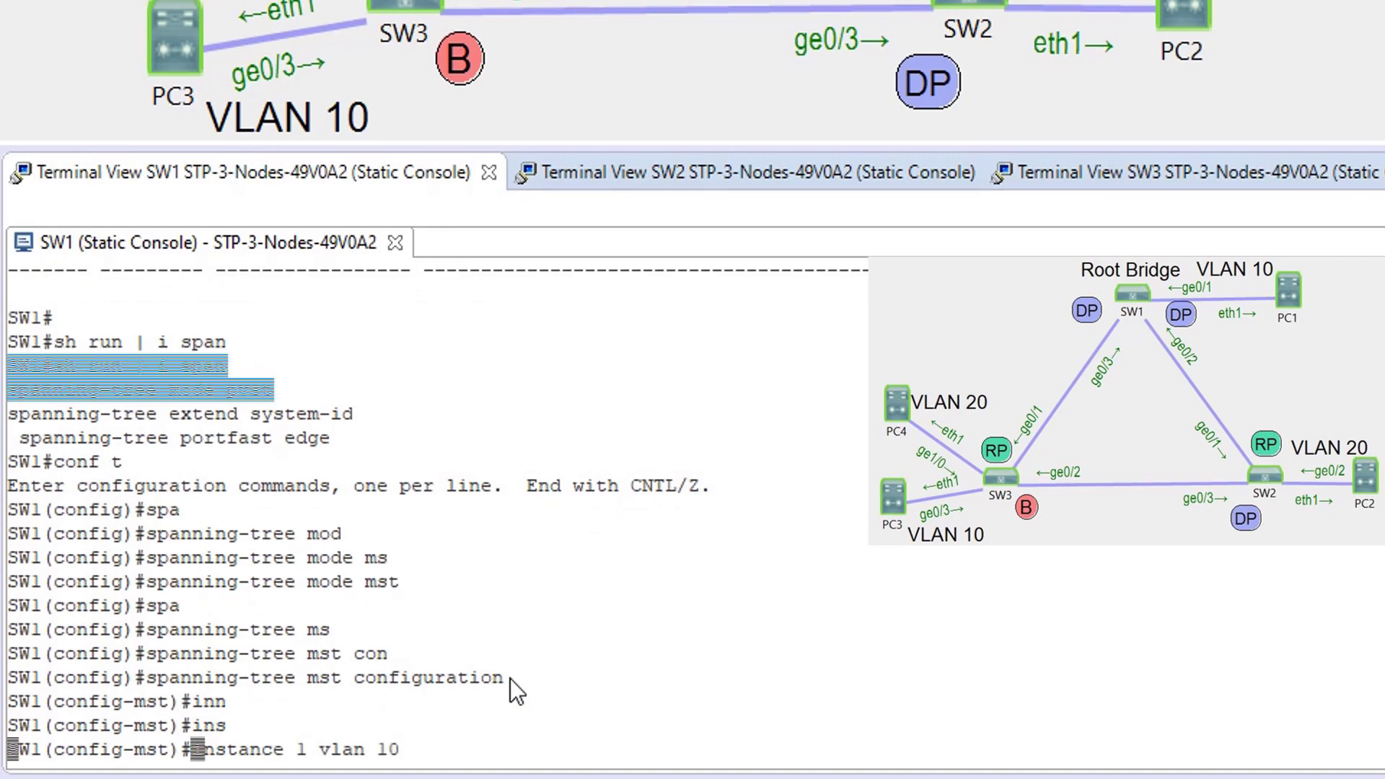
{"action": "key", "text": "Return"}
{"action": "type", "text": "ins"}
{"action": "key", "text": "Tab"}
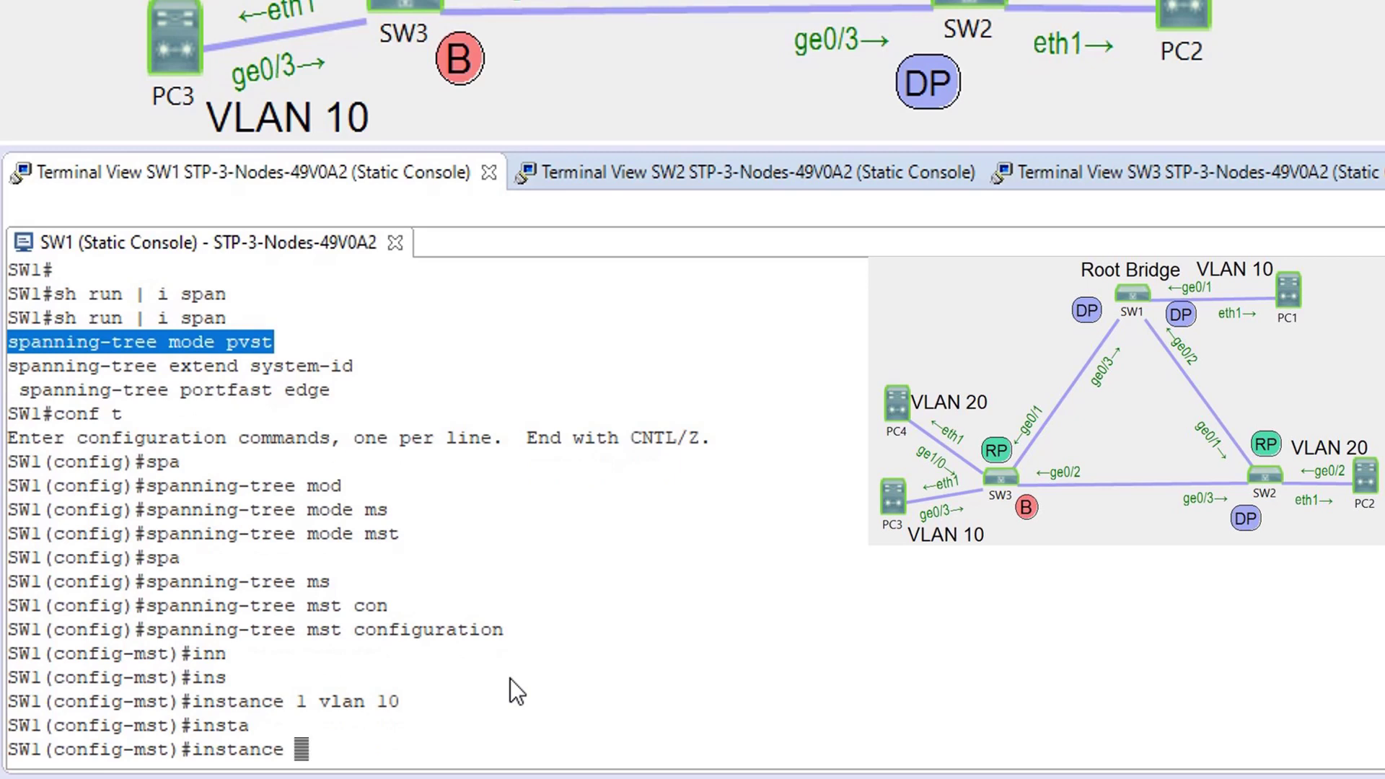
{"action": "type", "text": "2 vlan 20"}
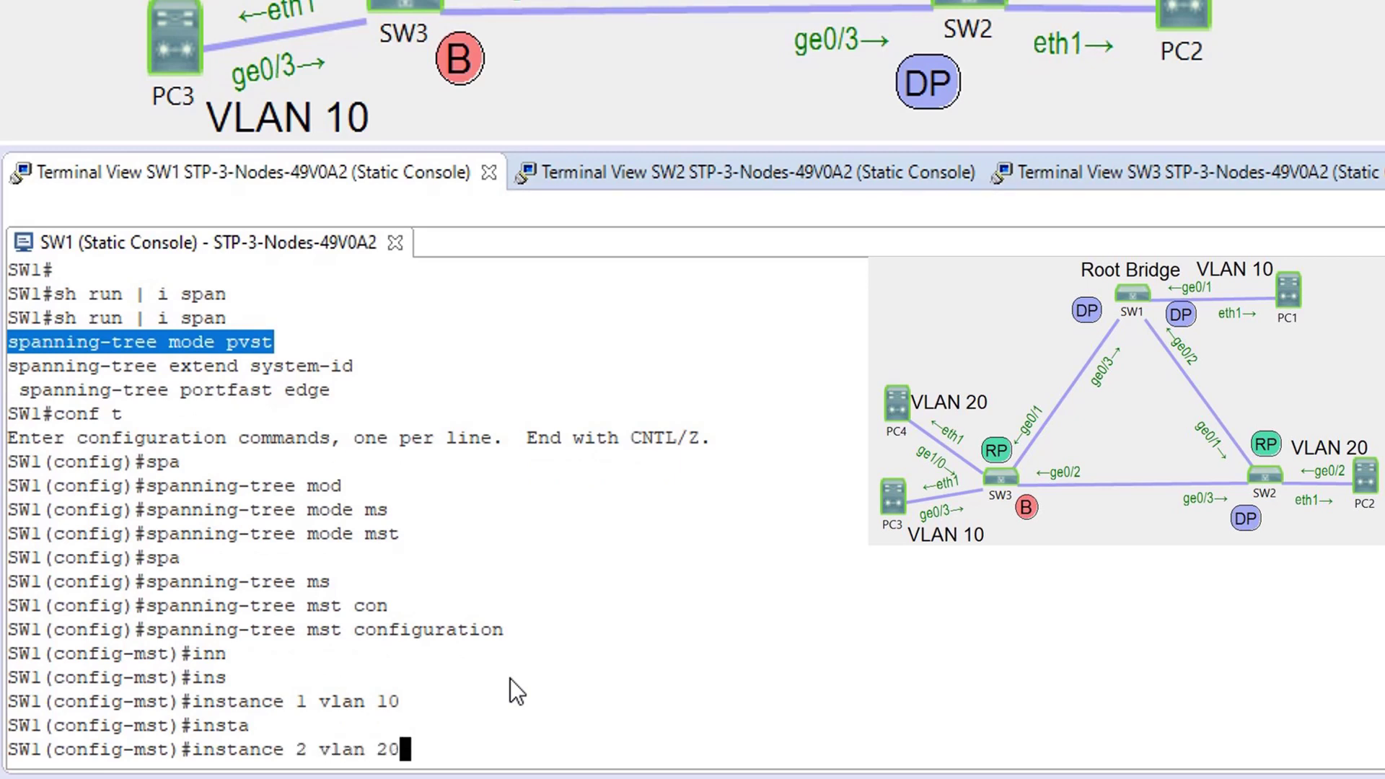
{"action": "key", "text": "Return"}
Set SW1's MST region name to MST and revision 1, then end configuration
{"action": "type", "text": "name"}
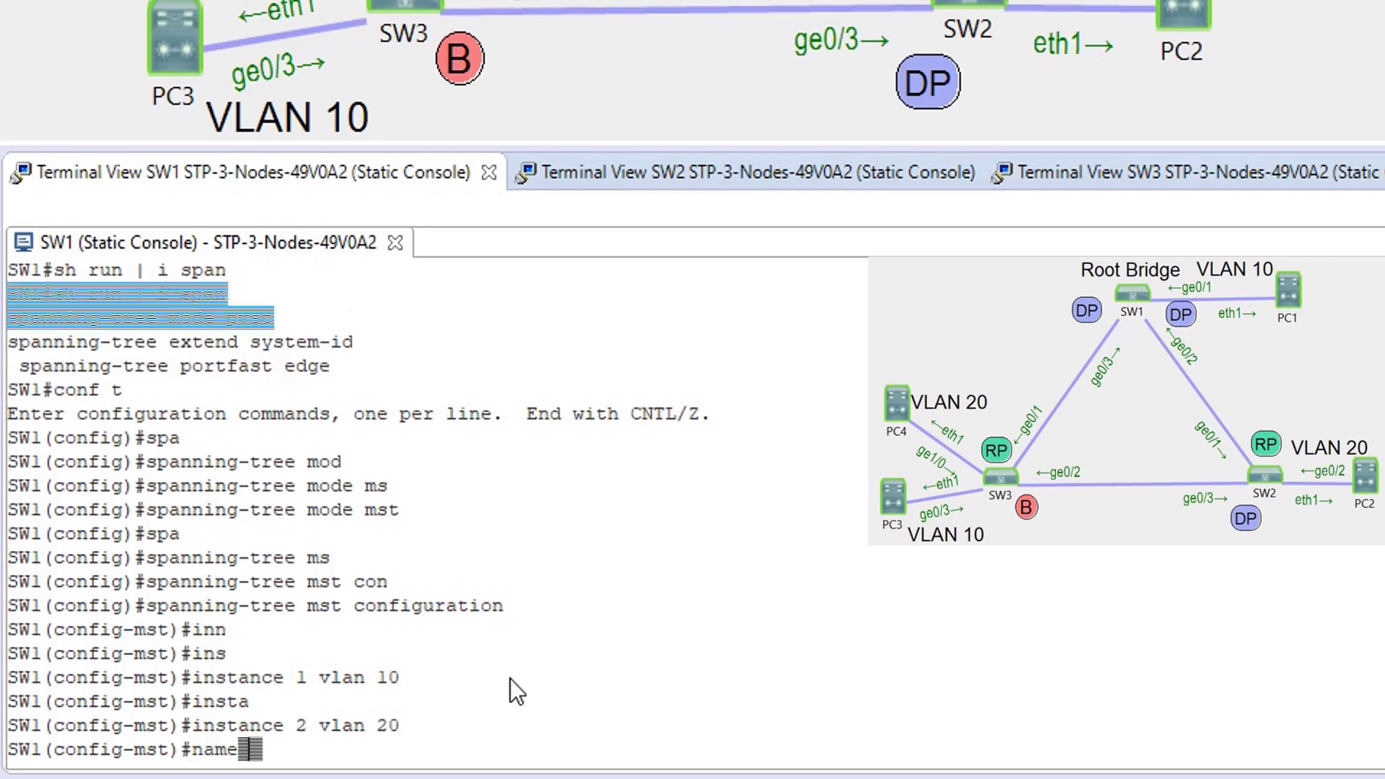
{"action": "key", "text": "Tab"}
{"action": "type", "text": "MST"}
{"action": "key", "text": "Return"}
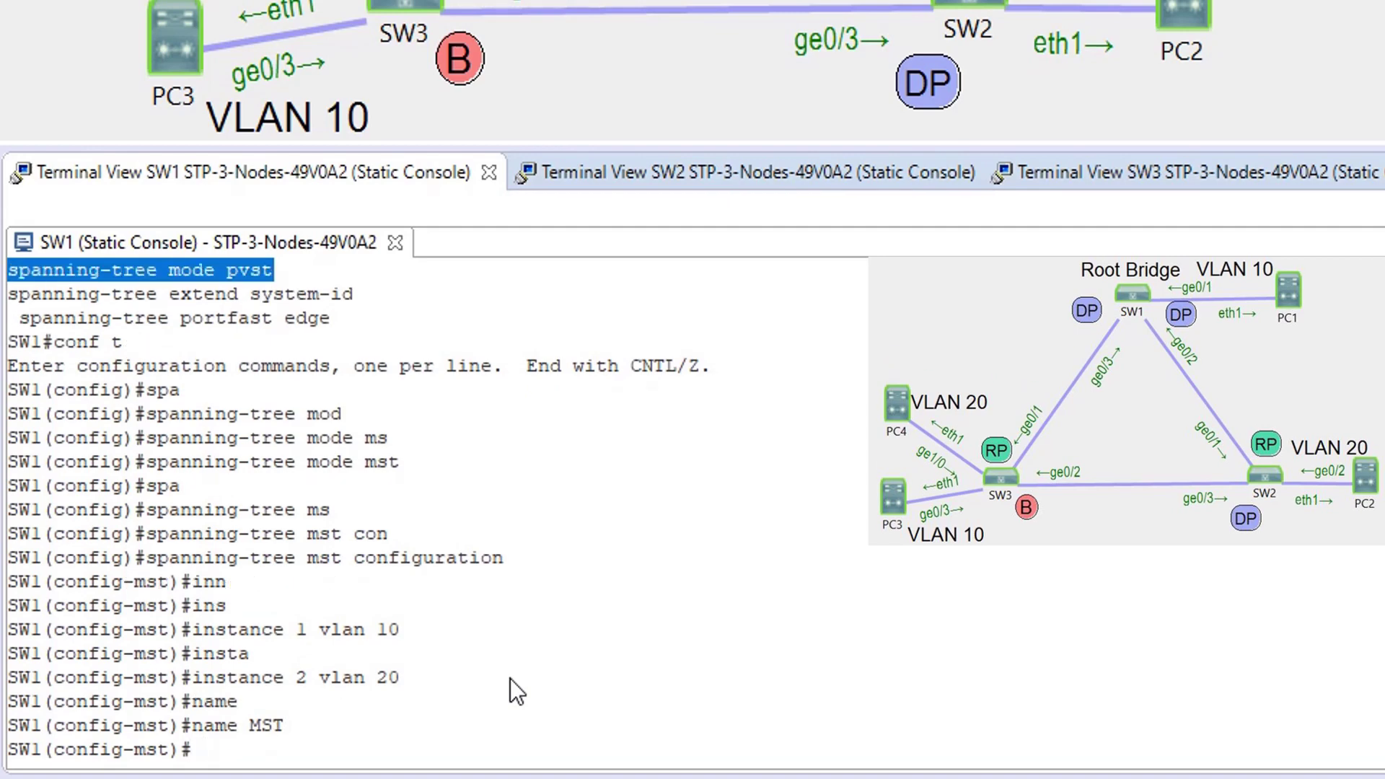
{"action": "type", "text": "rev"}
{"action": "key", "text": "Tab"}
{"action": "type", "text": "1"}
{"action": "key", "text": "Return"}
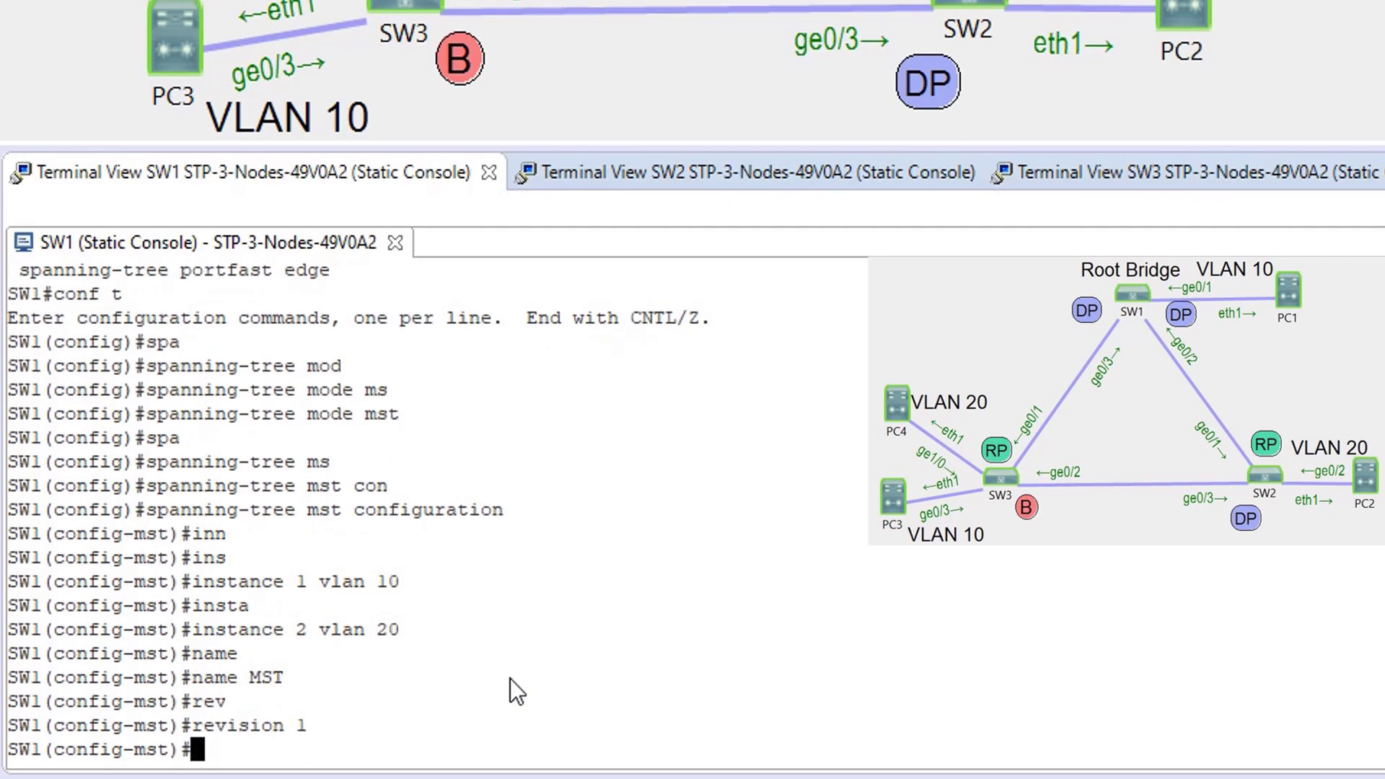
{"action": "type", "text": "end"}
{"action": "key", "text": "Return"}
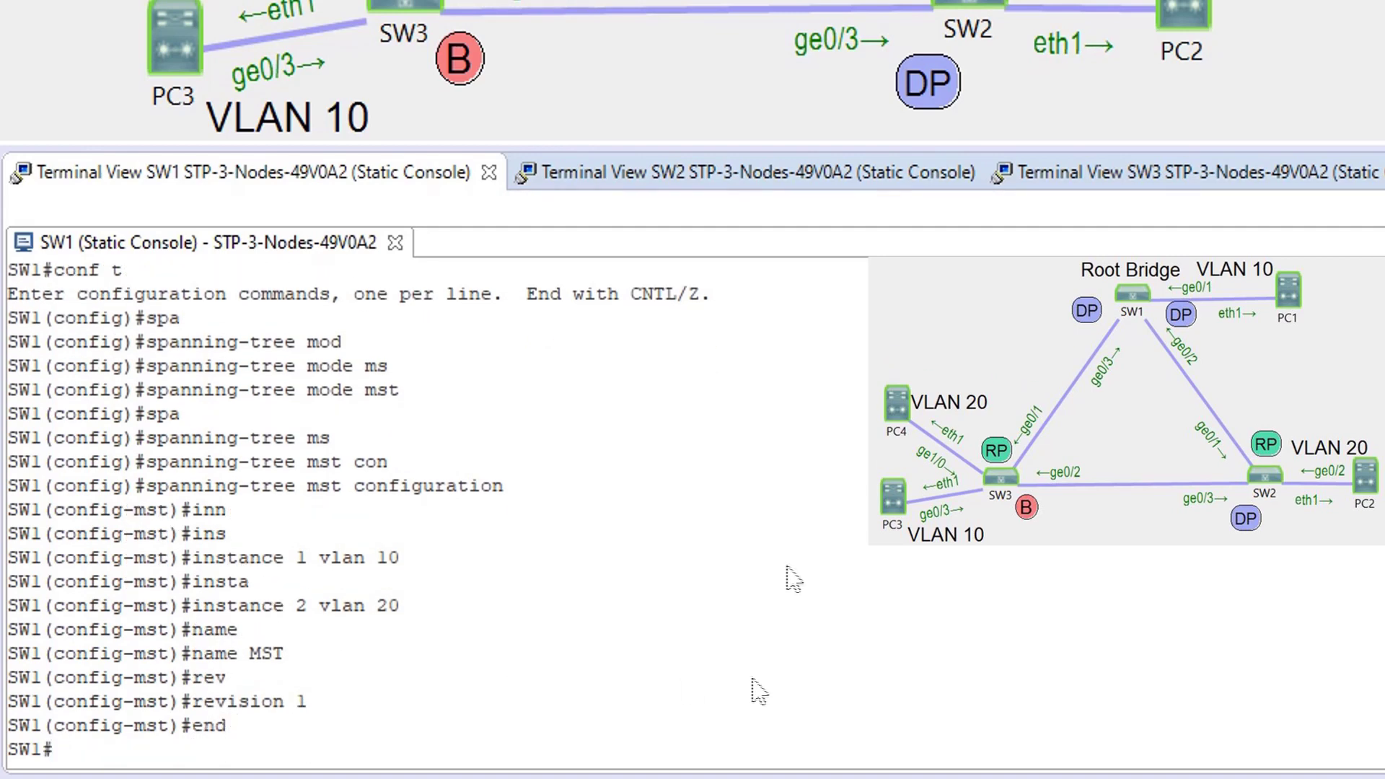
On SW2's console, enter privileged mode with 'en' and run show spanning-tree
{"action": "left_click", "coordinate": [701, 171]}
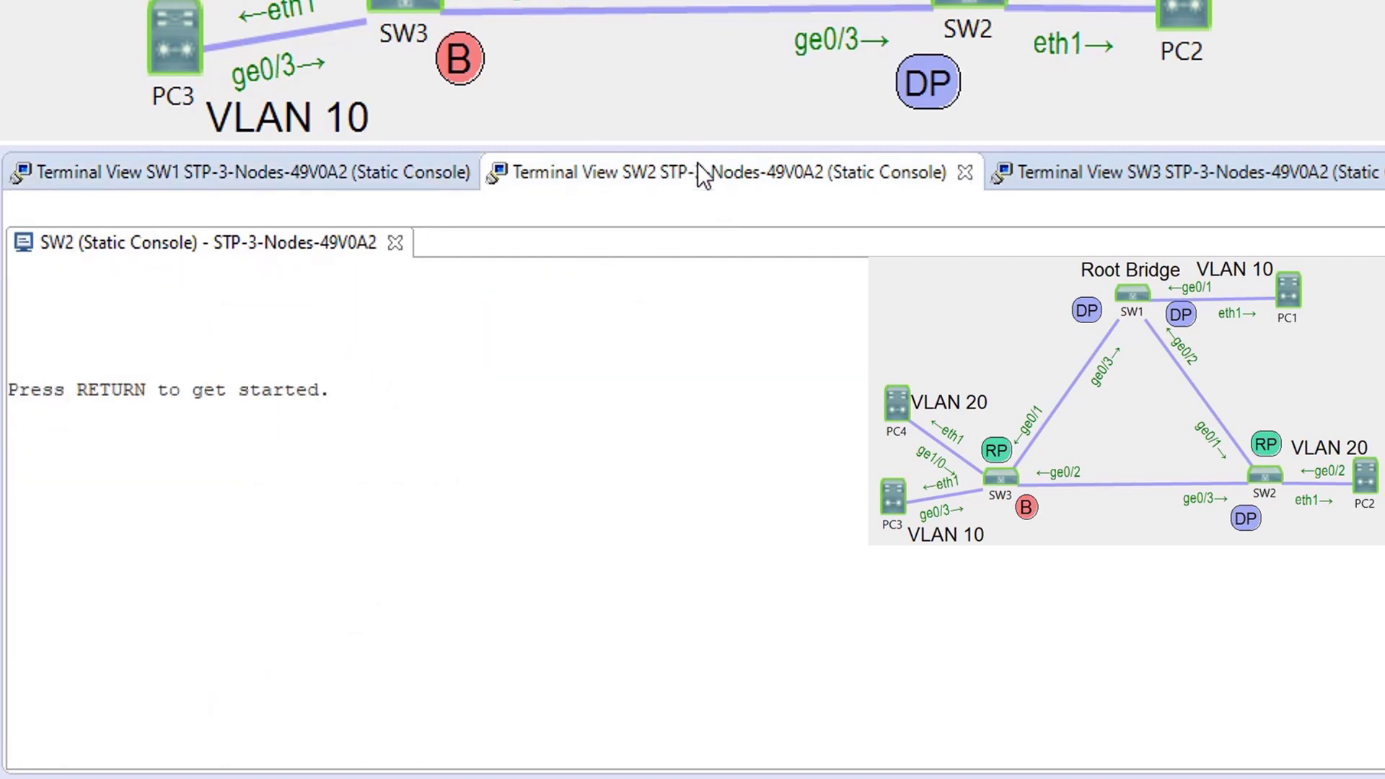
{"action": "key", "text": "Return"}
{"action": "key", "text": "Return"}
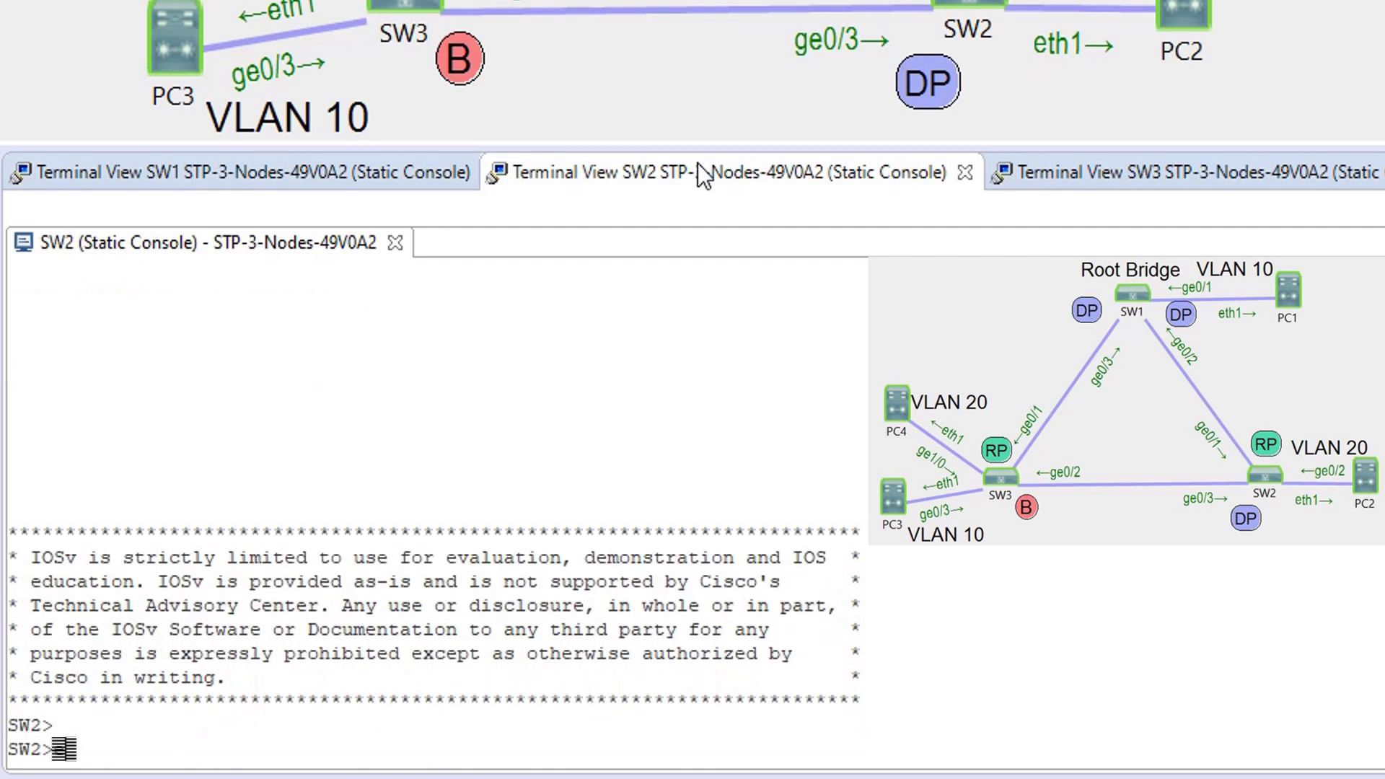
{"action": "type", "text": "en"}
{"action": "key", "text": "Return"}
{"action": "key", "text": "Return"}
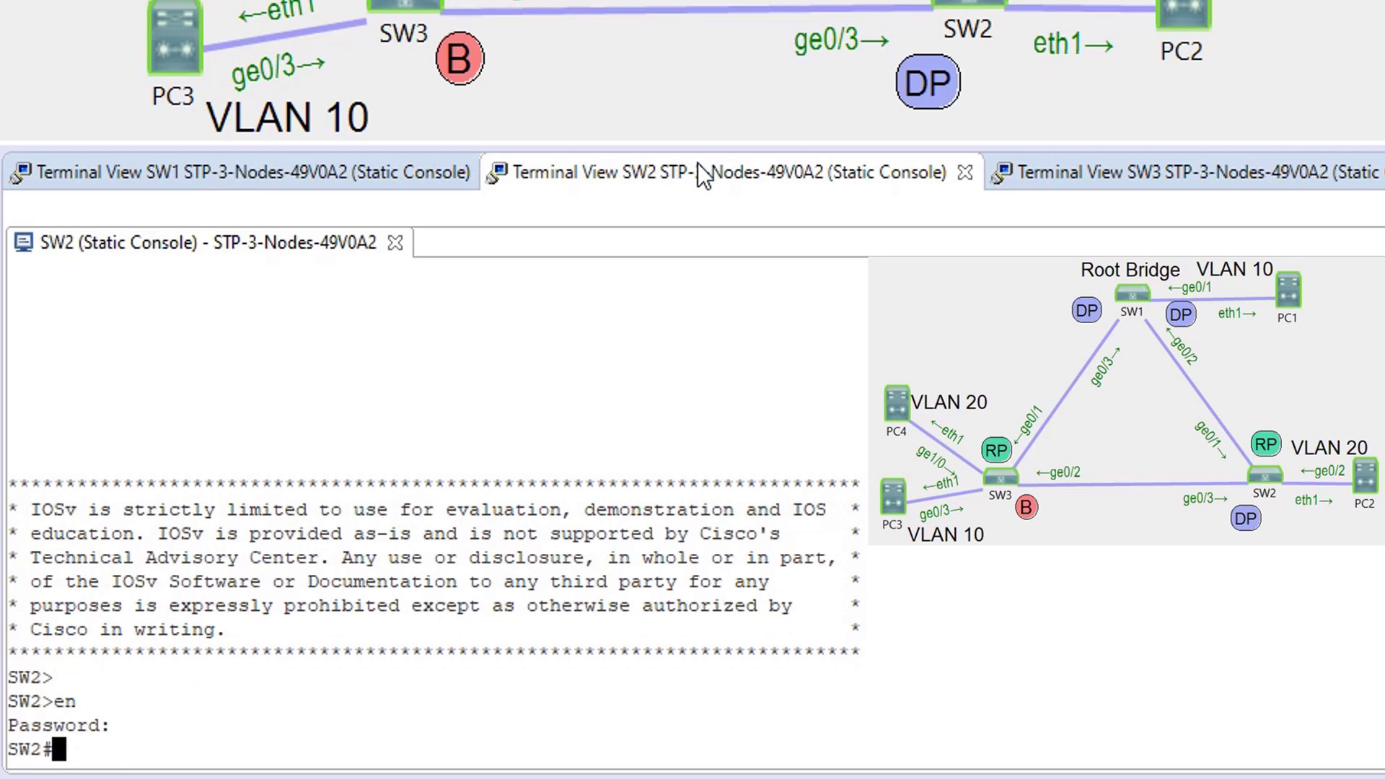
{"action": "type", "text": "sh spanning-tree"}
{"action": "key", "text": "Return"}
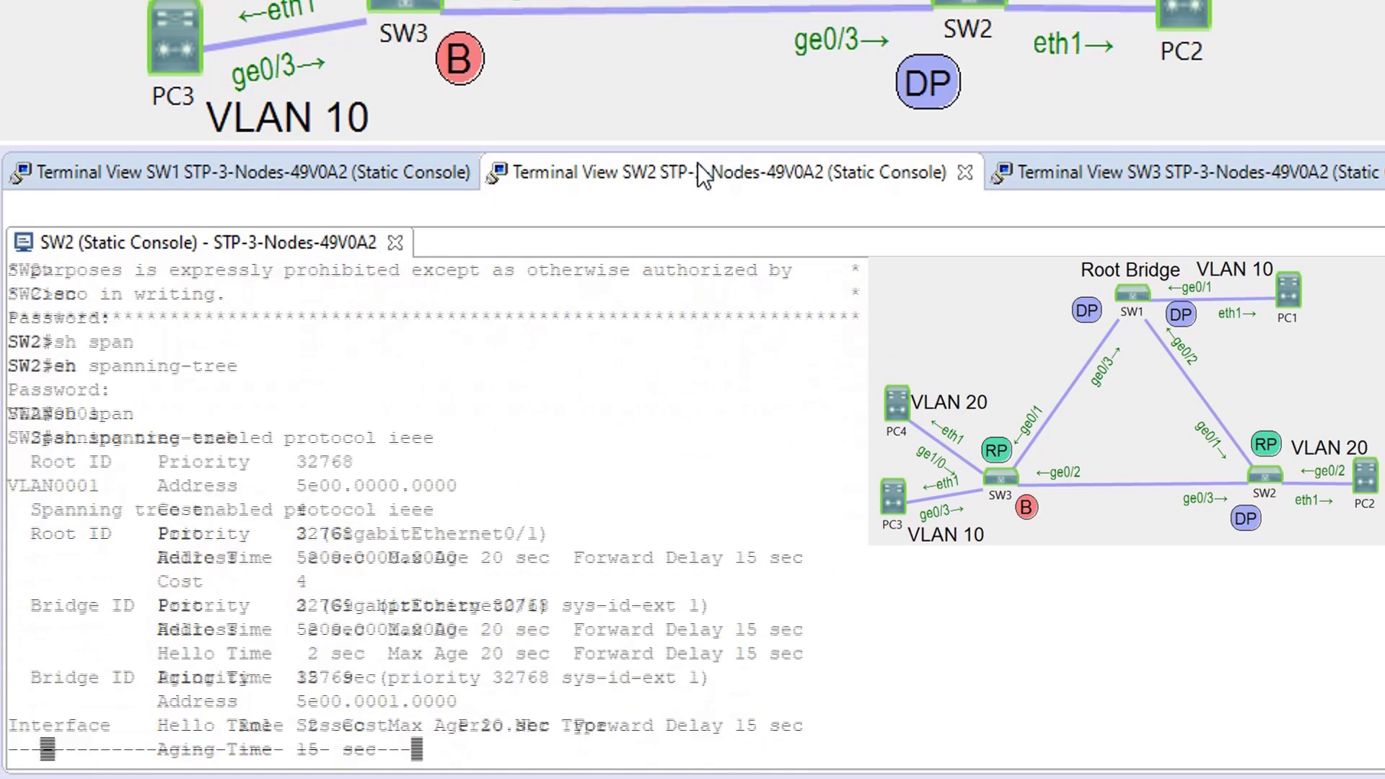
{"action": "key", "text": "space"}
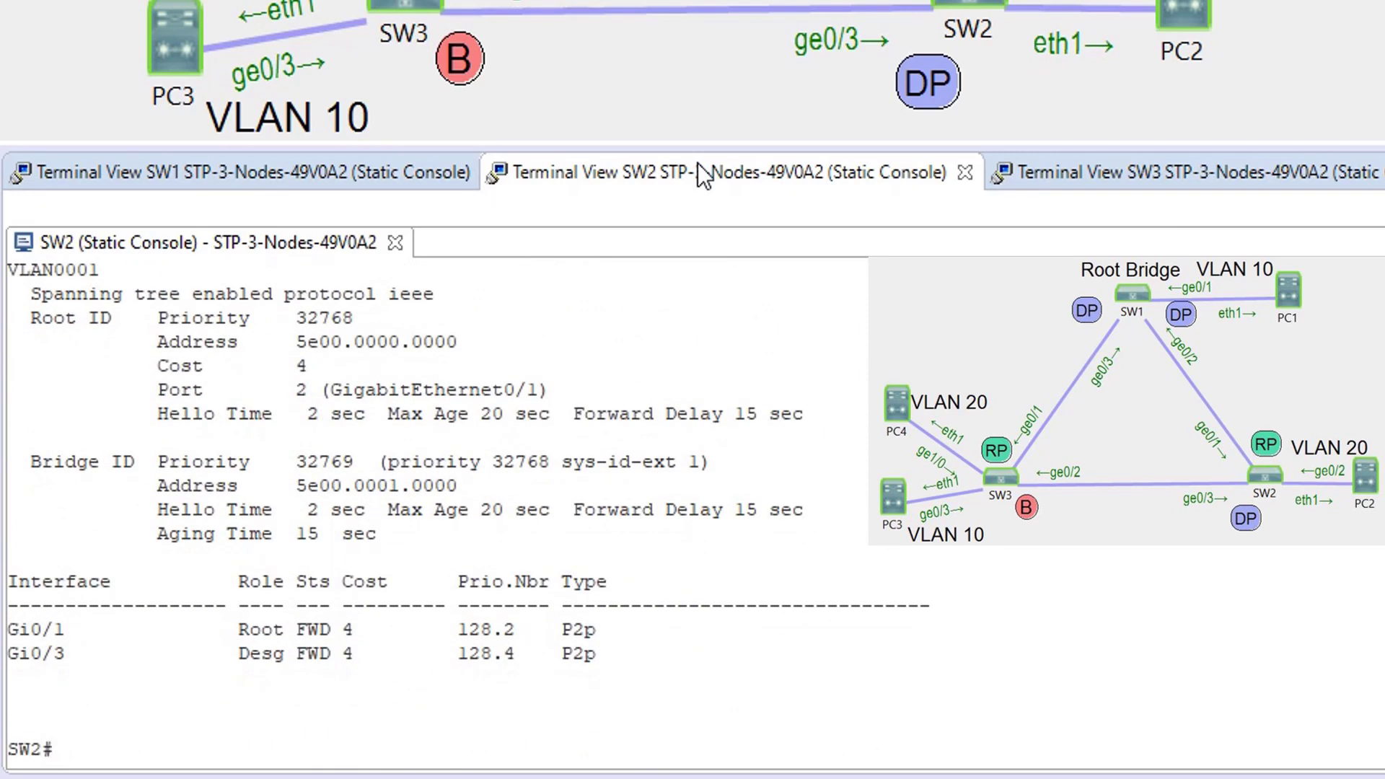
Run show vlan on SW2 and check the VLAN 10 PC and VLAN 20 Printer entries
{"action": "type", "text": "sh vlan"}
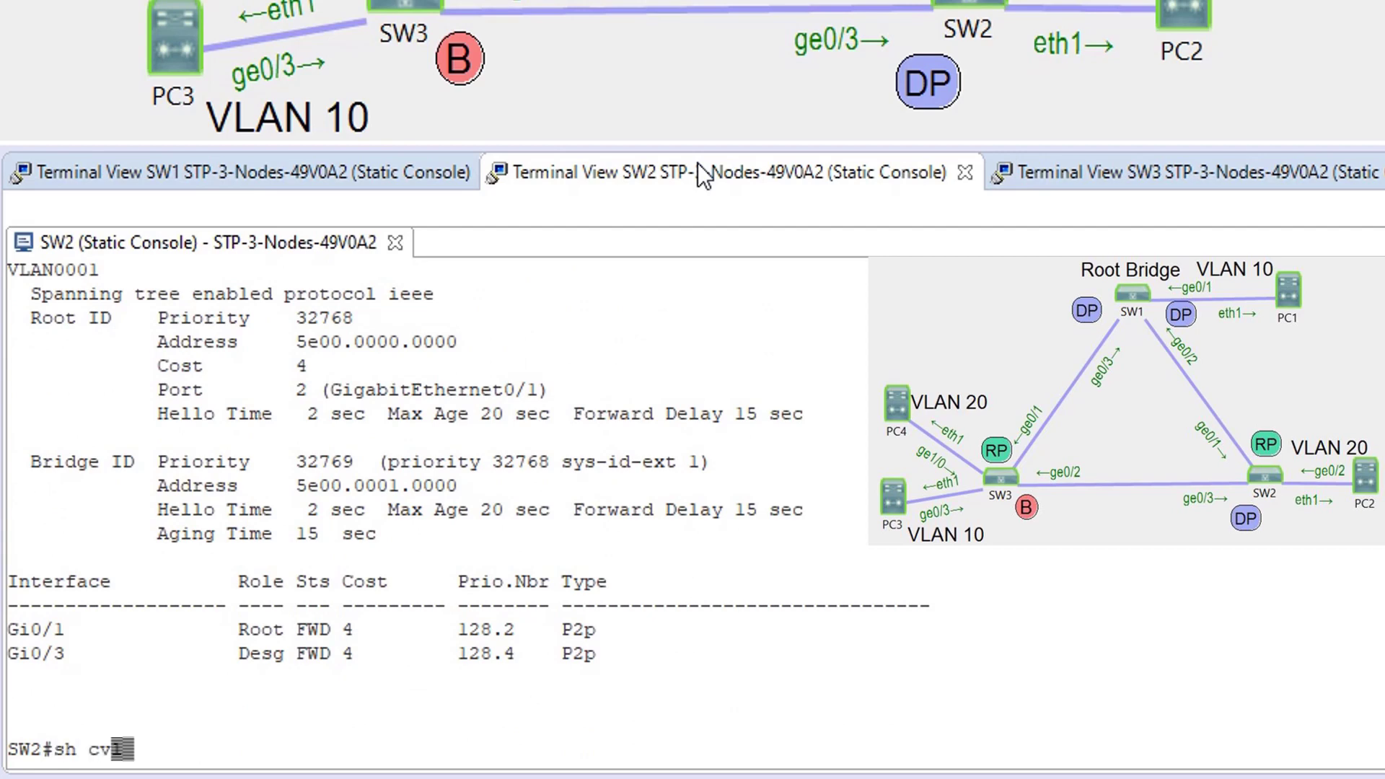
{"action": "key", "text": "Tab"}
{"action": "key", "text": "Return"}
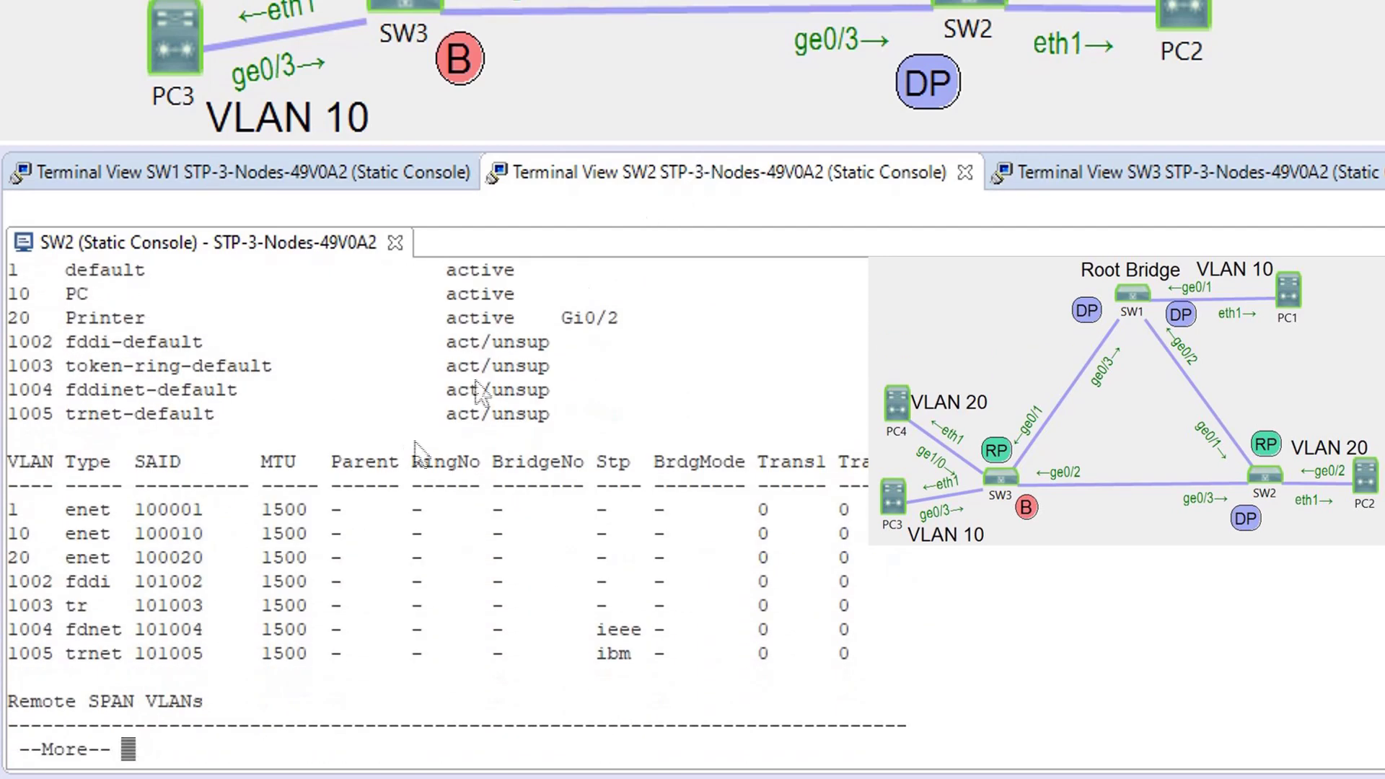
{"action": "scroll", "coordinate": [401, 451], "scroll_direction": "up", "scroll_amount": 2}
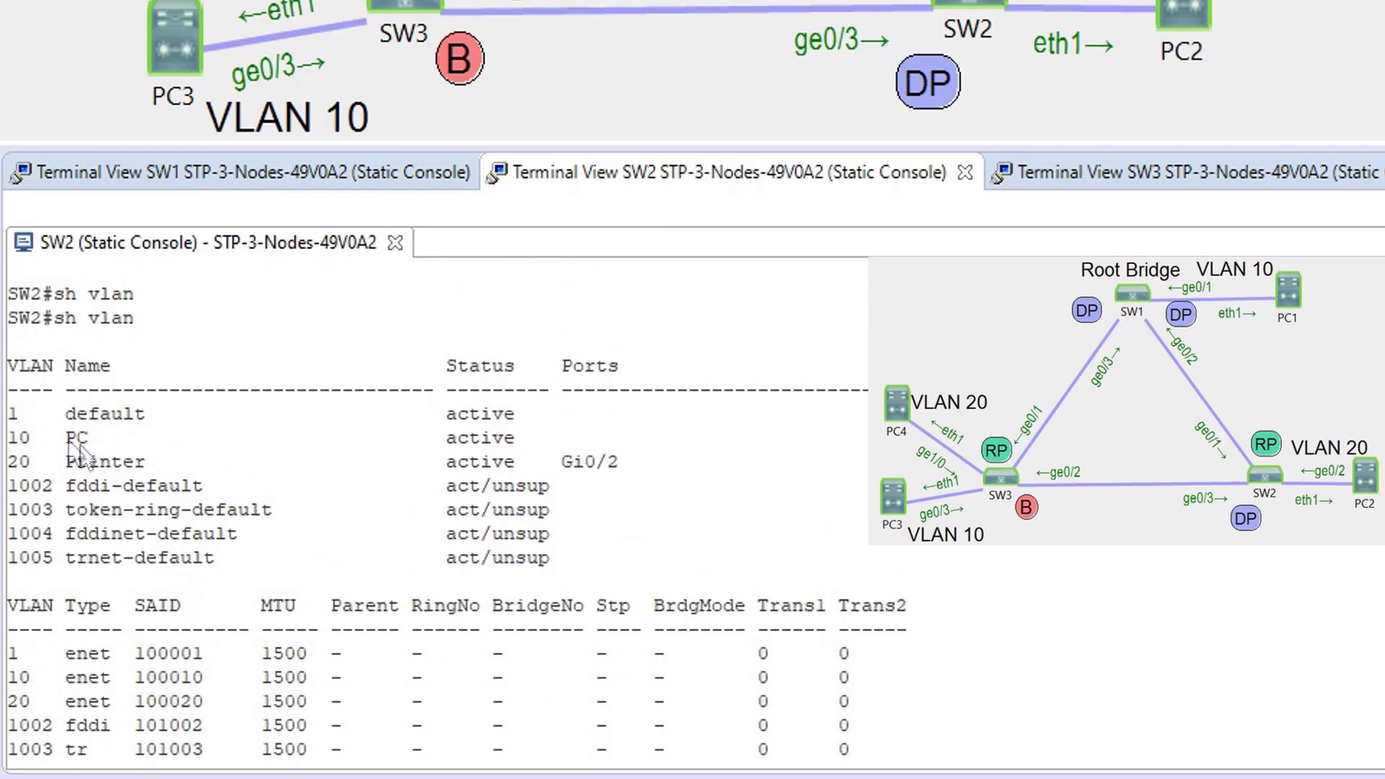
{"action": "left_click_drag", "start_coordinate": [20, 433], "coordinate": [141, 469]}
{"action": "key", "text": "space"}
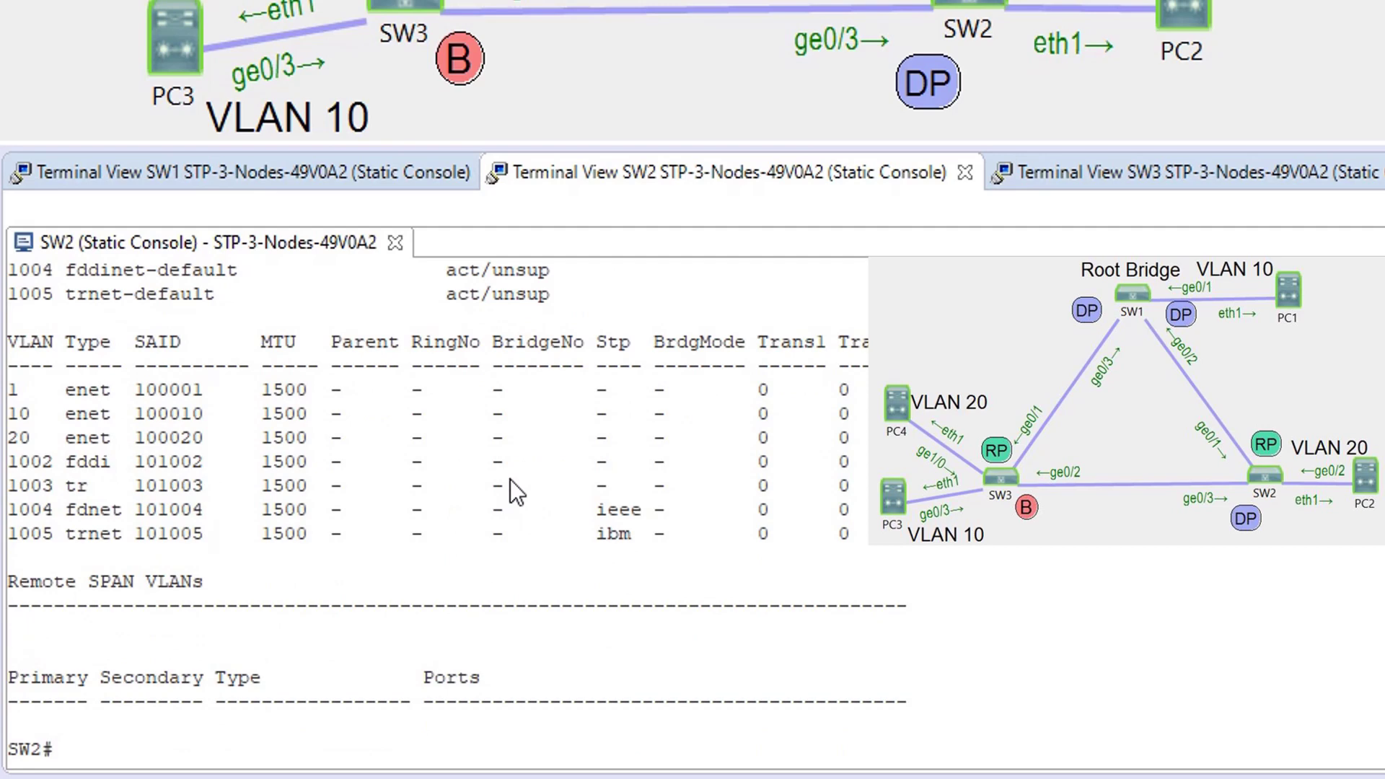
Set SW2's spanning-tree mode to mst from global configuration mode
{"action": "type", "text": "conf t"}
{"action": "key", "text": "Return"}
{"action": "type", "text": "span"}
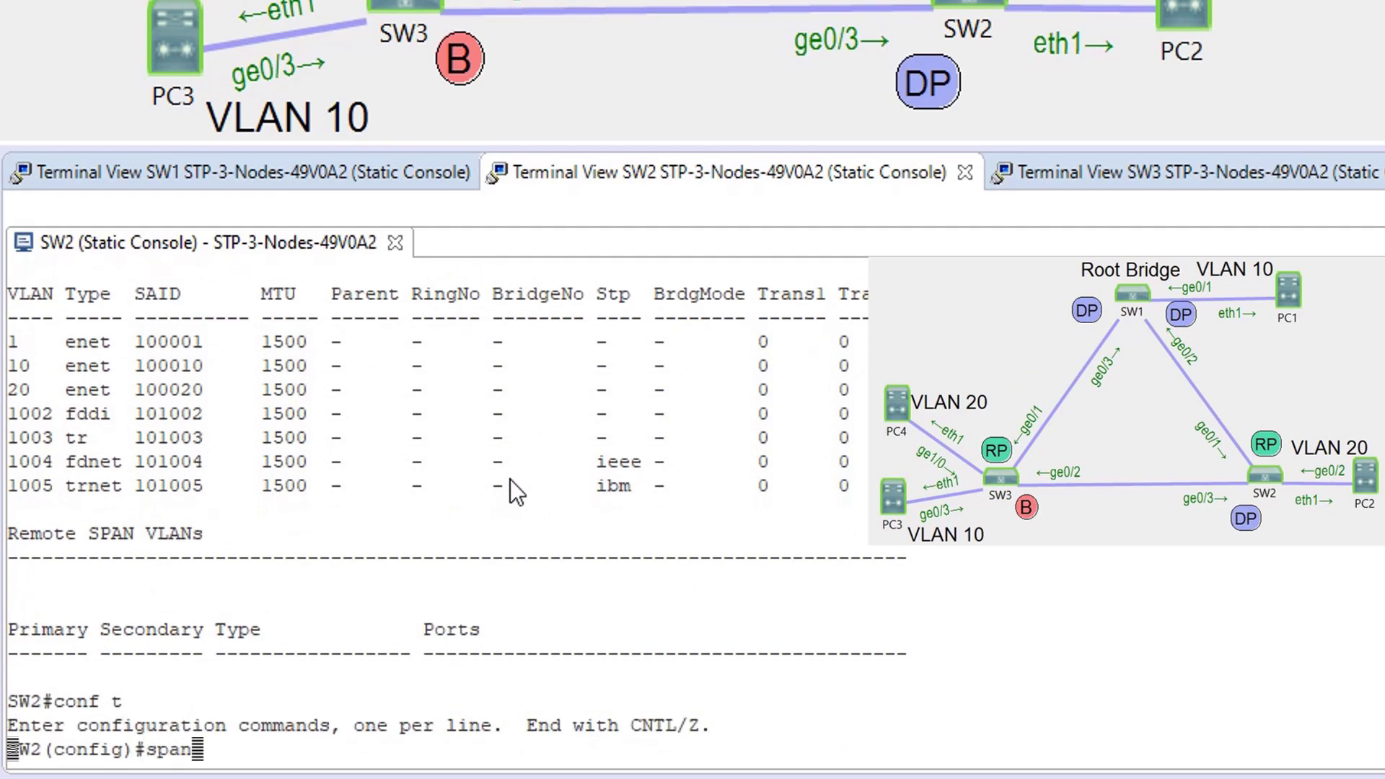
{"action": "key", "text": "Tab"}
{"action": "type", "text": "mode r"}
{"action": "key", "text": "BackSpace"}
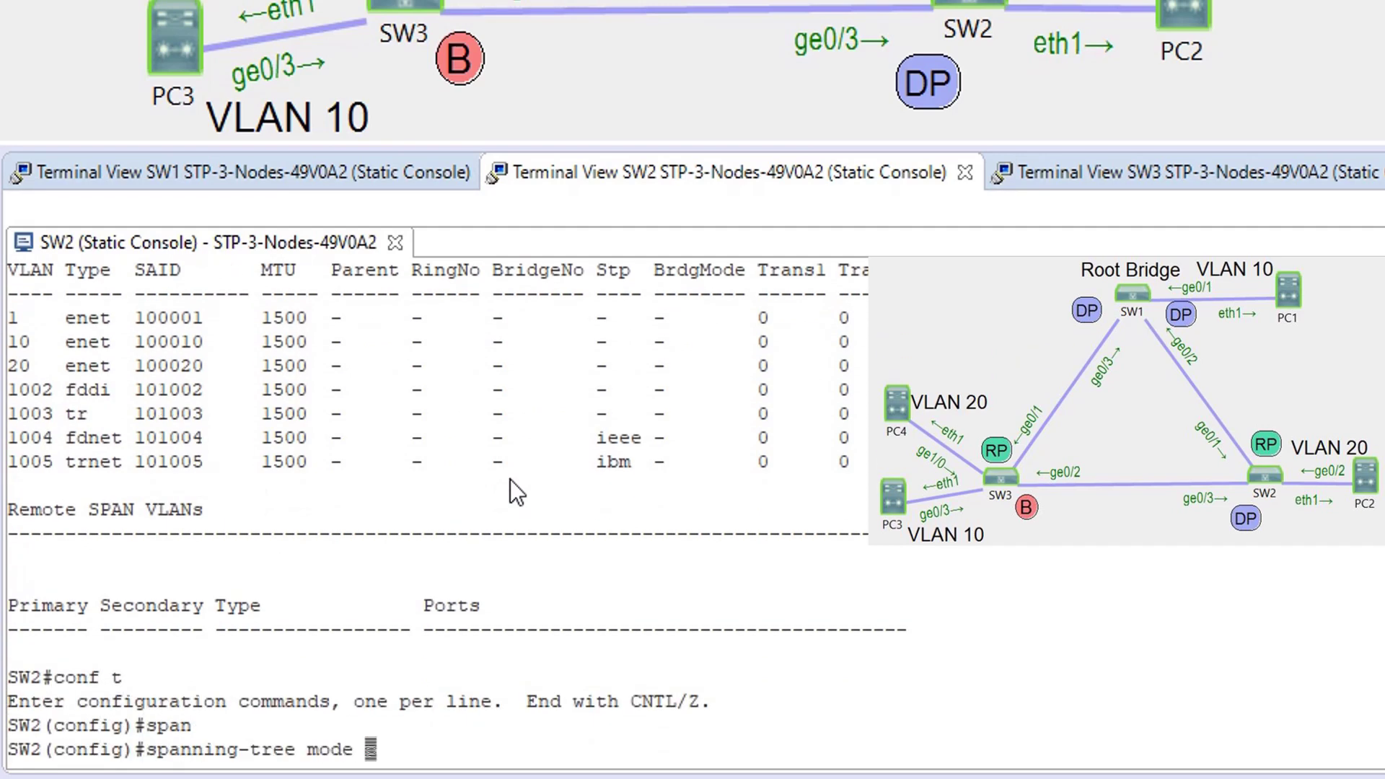
{"action": "type", "text": "m"}
{"action": "key", "text": "Tab"}
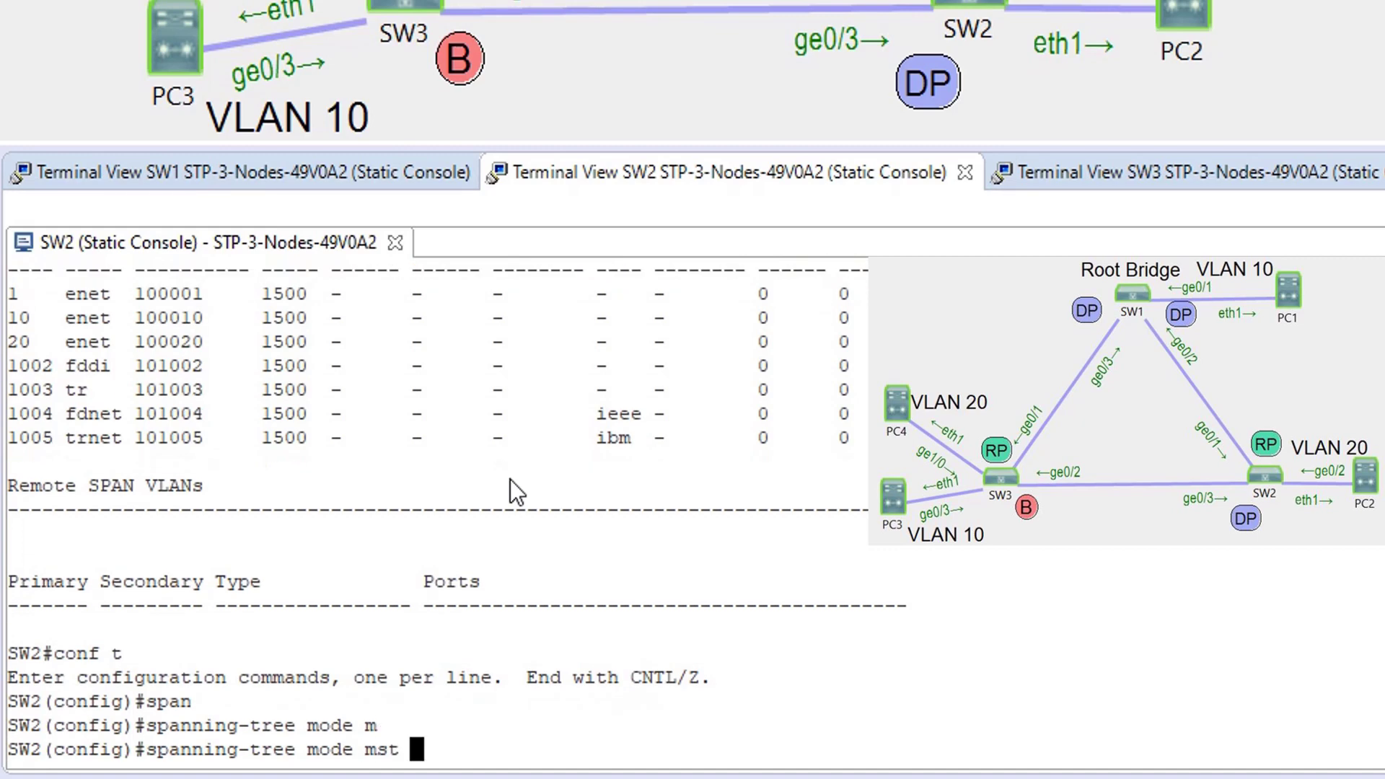
{"action": "key", "text": "Return"}
Enter SW2's spanning-tree mst configuration submode
{"action": "type", "text": "span"}
{"action": "key", "text": "Tab"}
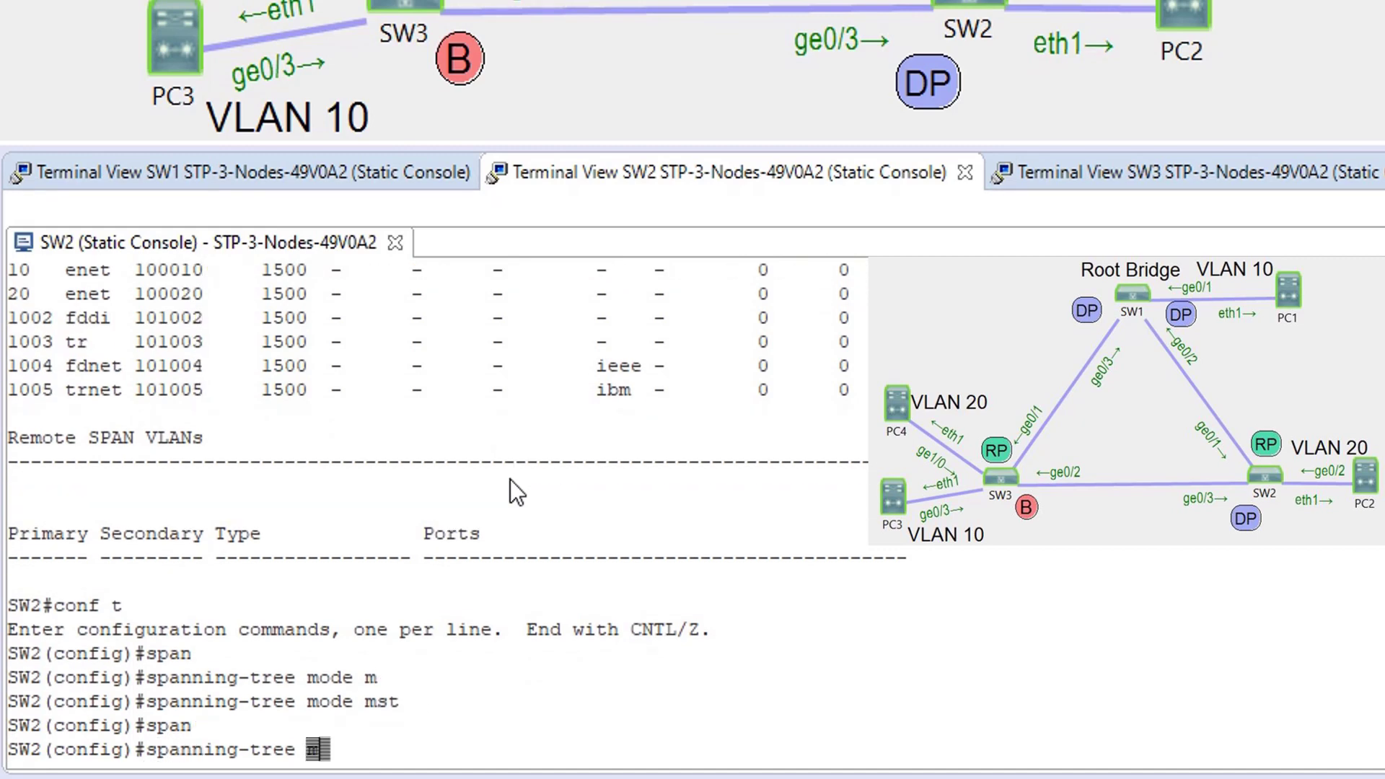
{"action": "type", "text": "ms"}
{"action": "key", "text": "Tab"}
{"action": "type", "text": "co"}
{"action": "key", "text": "Tab"}
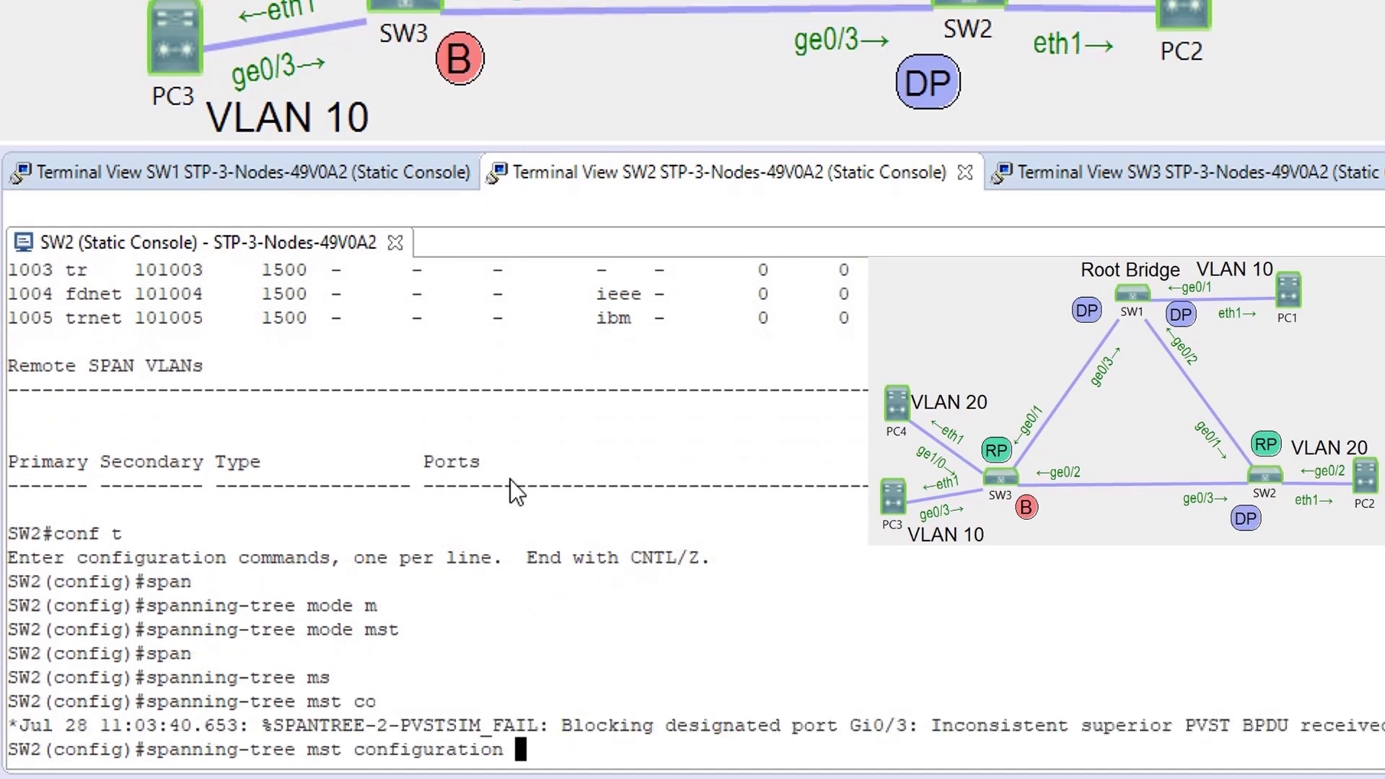
{"action": "key", "text": "Return"}
Map VLAN 10 to MST instance 1 and VLAN 20 to instance 2 on SW2
{"action": "type", "text": "st)#s"}
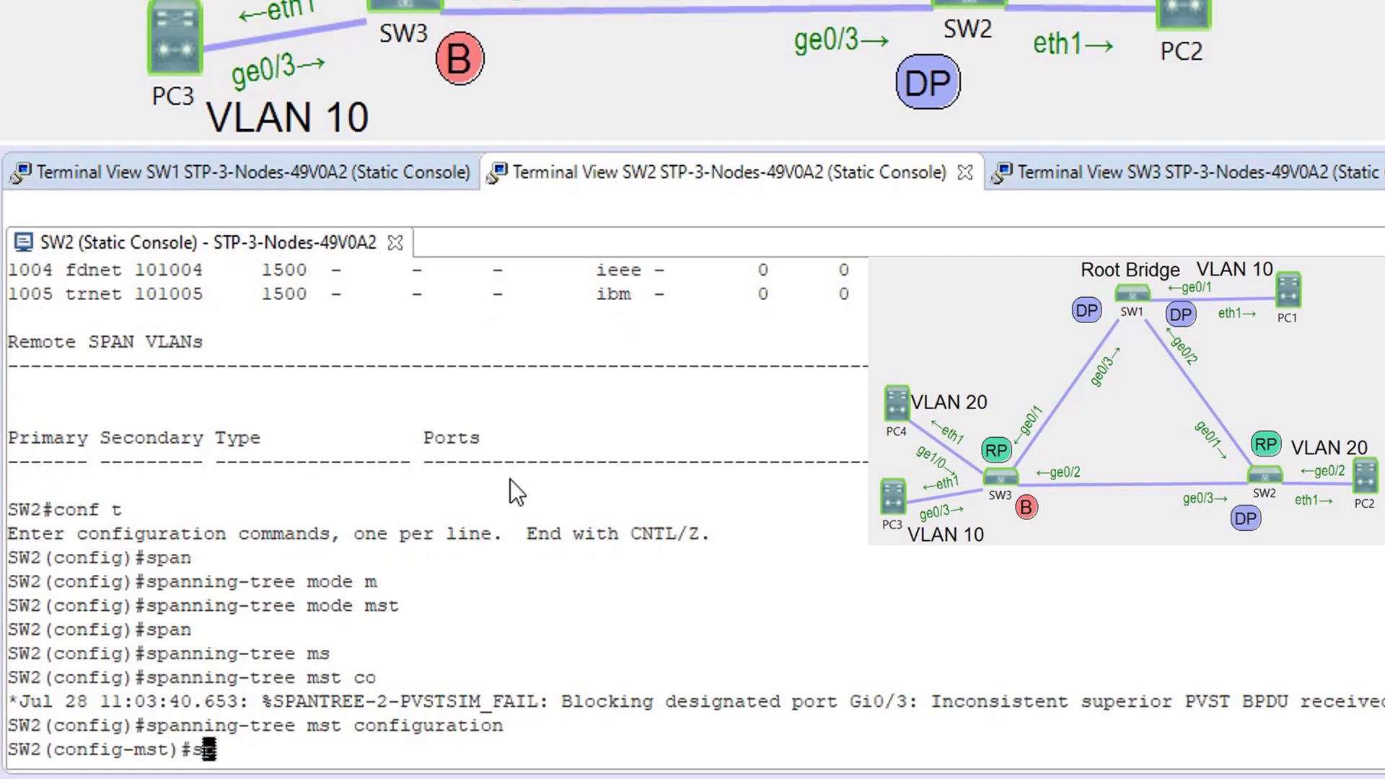
{"action": "key", "text": "BackSpace"}
{"action": "type", "text": "in"}
{"action": "key", "text": "Tab"}
{"action": "type", "text": "1 vlan 10"}
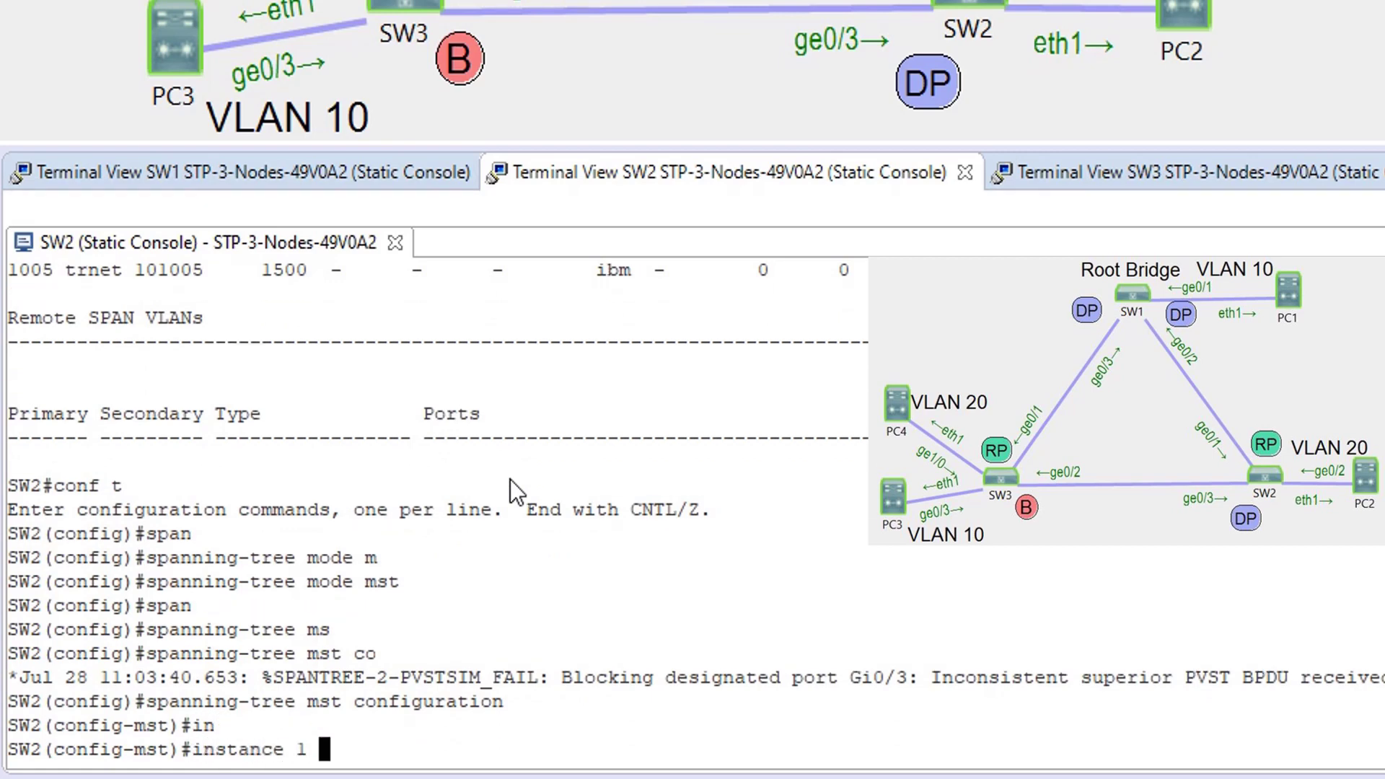
{"action": "key", "text": "Return"}
{"action": "key", "text": "Up"}
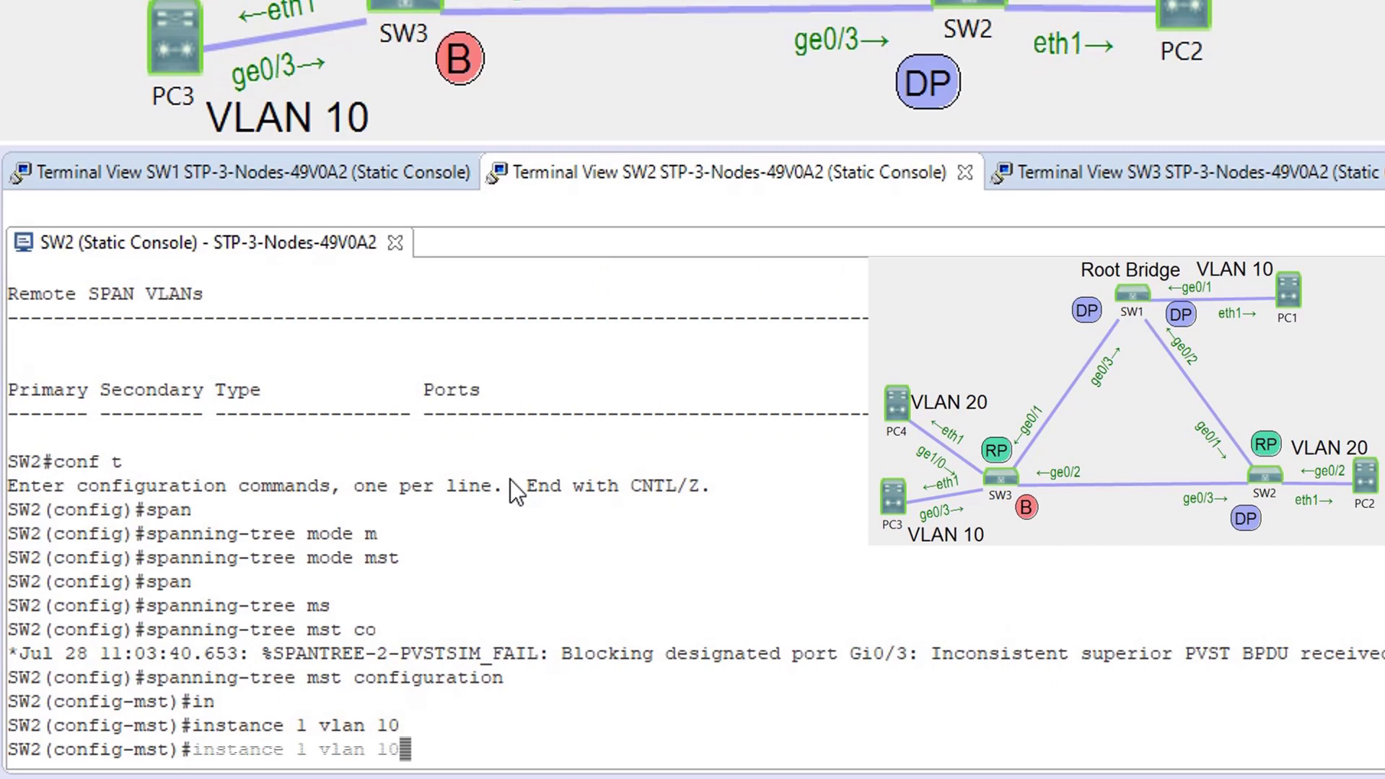
{"action": "key", "text": "Left"}
{"action": "key", "text": "Left"}
{"action": "key", "text": "Left"}
{"action": "key", "text": "Left"}
{"action": "key", "text": "Left"}
{"action": "key", "text": "Left"}
{"action": "key", "text": "Left"}
{"action": "key", "text": "Left"}
{"action": "key", "text": "BackSpace"}
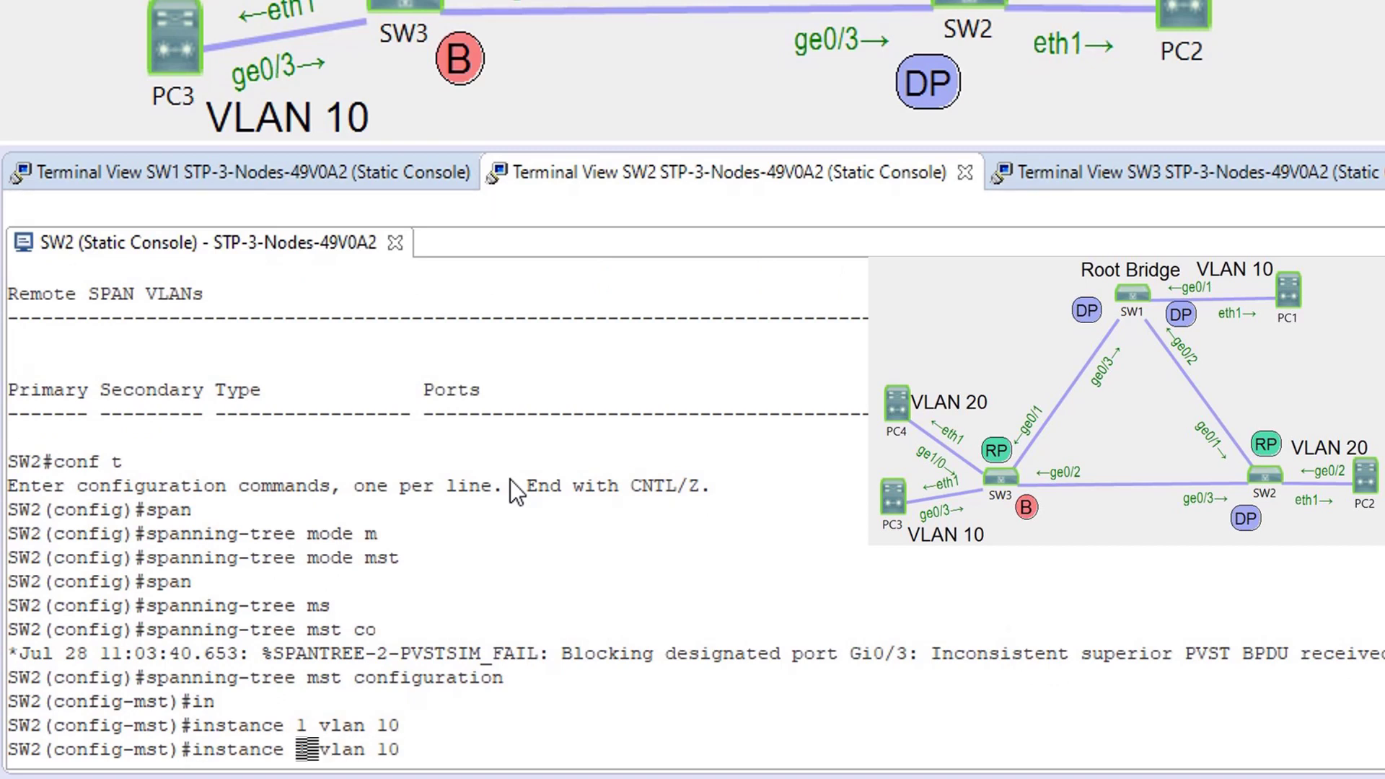
{"action": "type", "text": "2"}
{"action": "key", "text": "Right"}
{"action": "key", "text": "Right"}
{"action": "key", "text": "Right"}
{"action": "key", "text": "Right"}
{"action": "key", "text": "Right"}
{"action": "key", "text": "Right"}
{"action": "key", "text": "Right"}
{"action": "key", "text": "BackSpace"}
{"action": "type", "text": "2"}
{"action": "key", "text": "Return"}
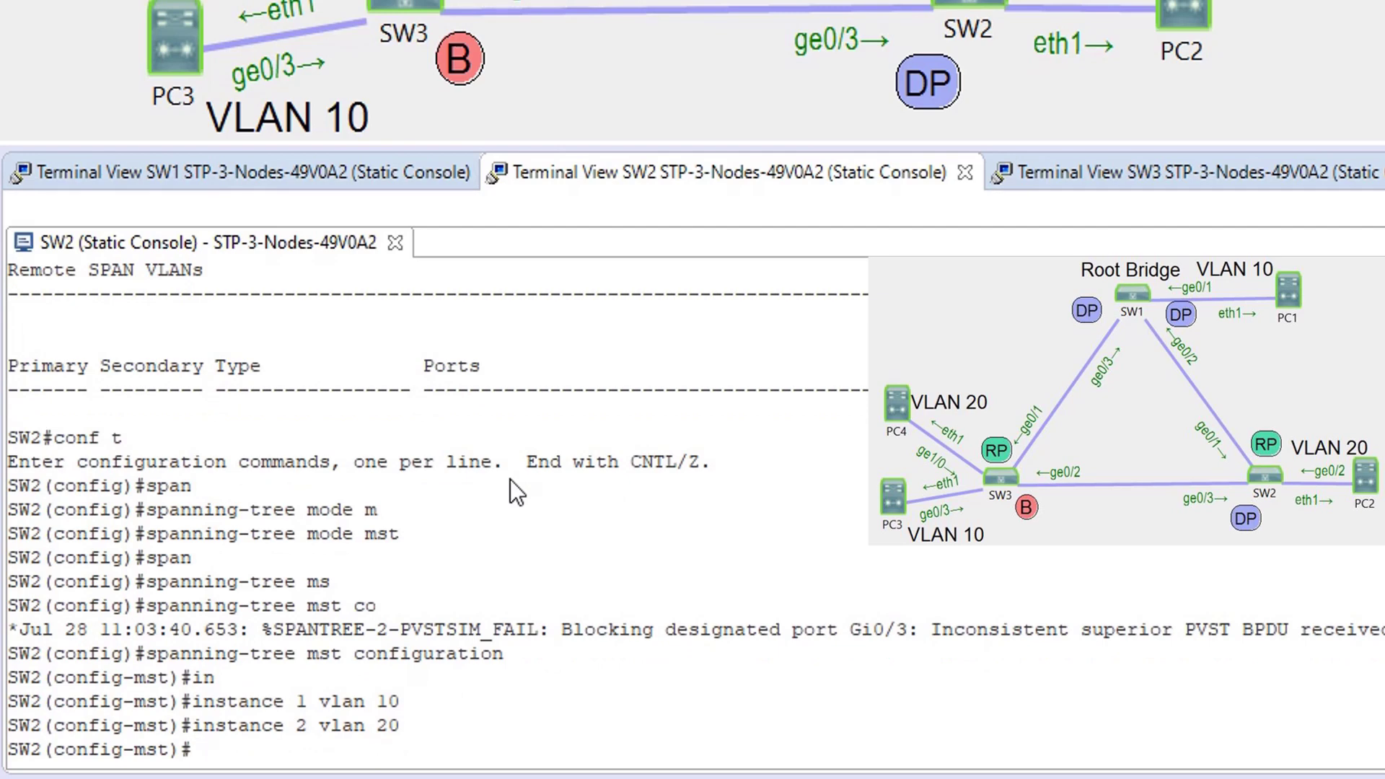
Set SW2's MST region name to MST and revision number to 1
{"action": "type", "text": "nam"}
{"action": "key", "text": "Tab"}
{"action": "type", "text": "MST"}
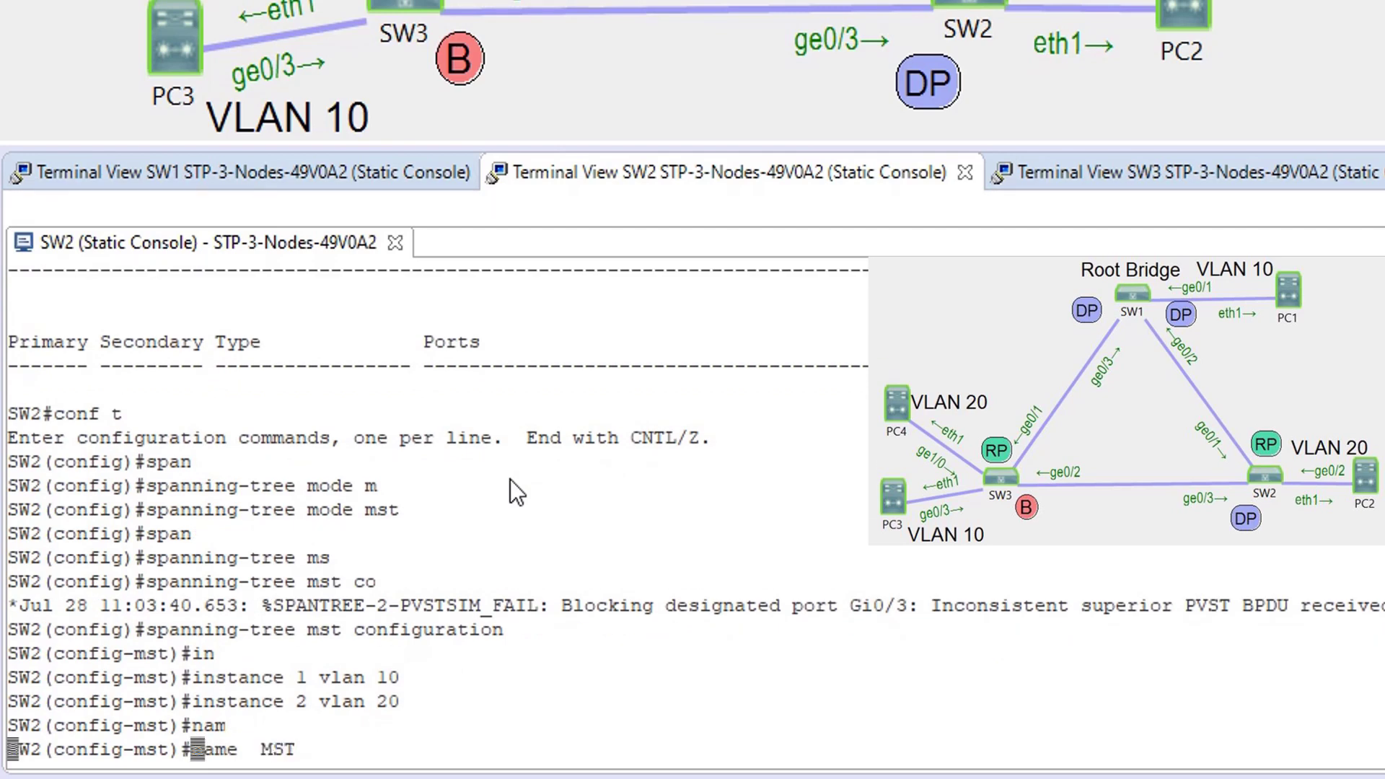
{"action": "key", "text": "Return"}
{"action": "type", "text": "rev"}
{"action": "key", "text": "Tab"}
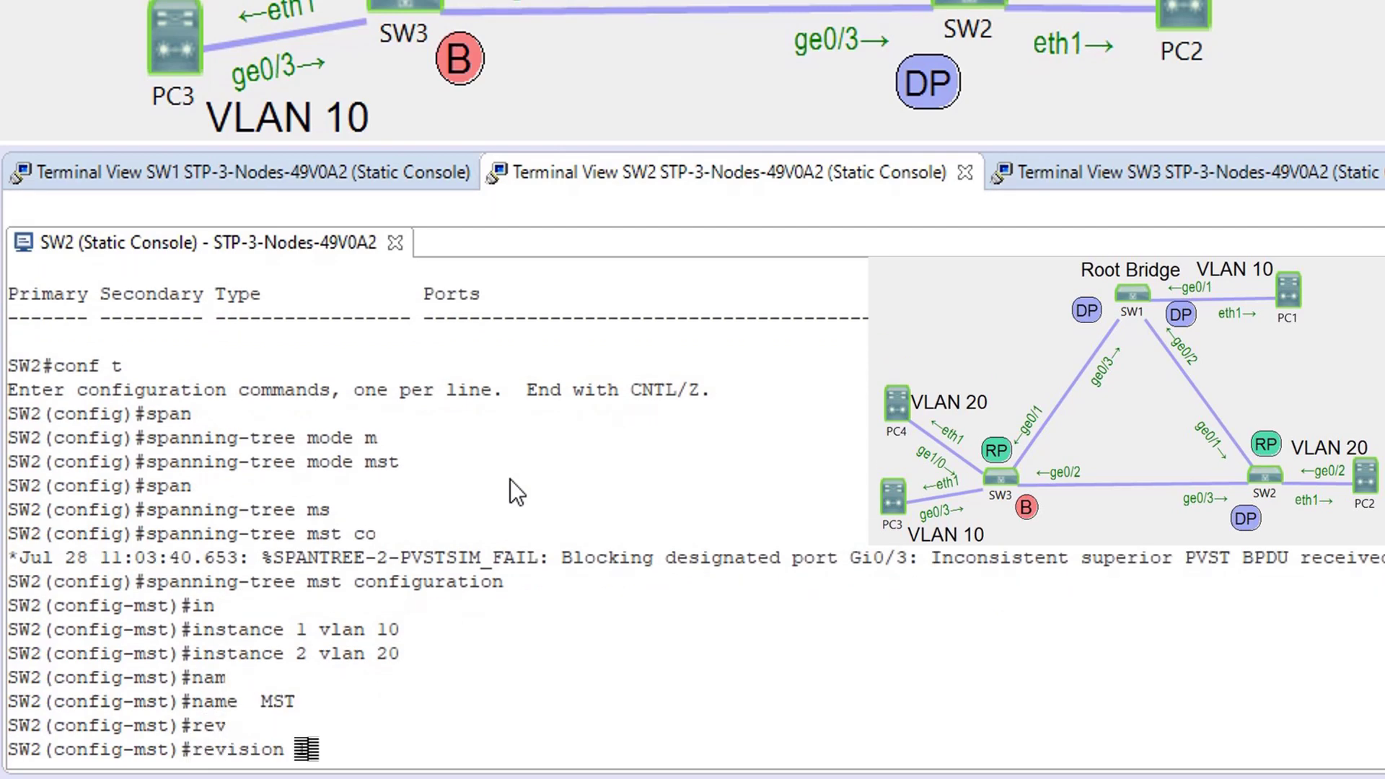
{"action": "type", "text": "1"}
{"action": "key", "text": "Return"}
{"action": "left_click", "coordinate": [1219, 173]}
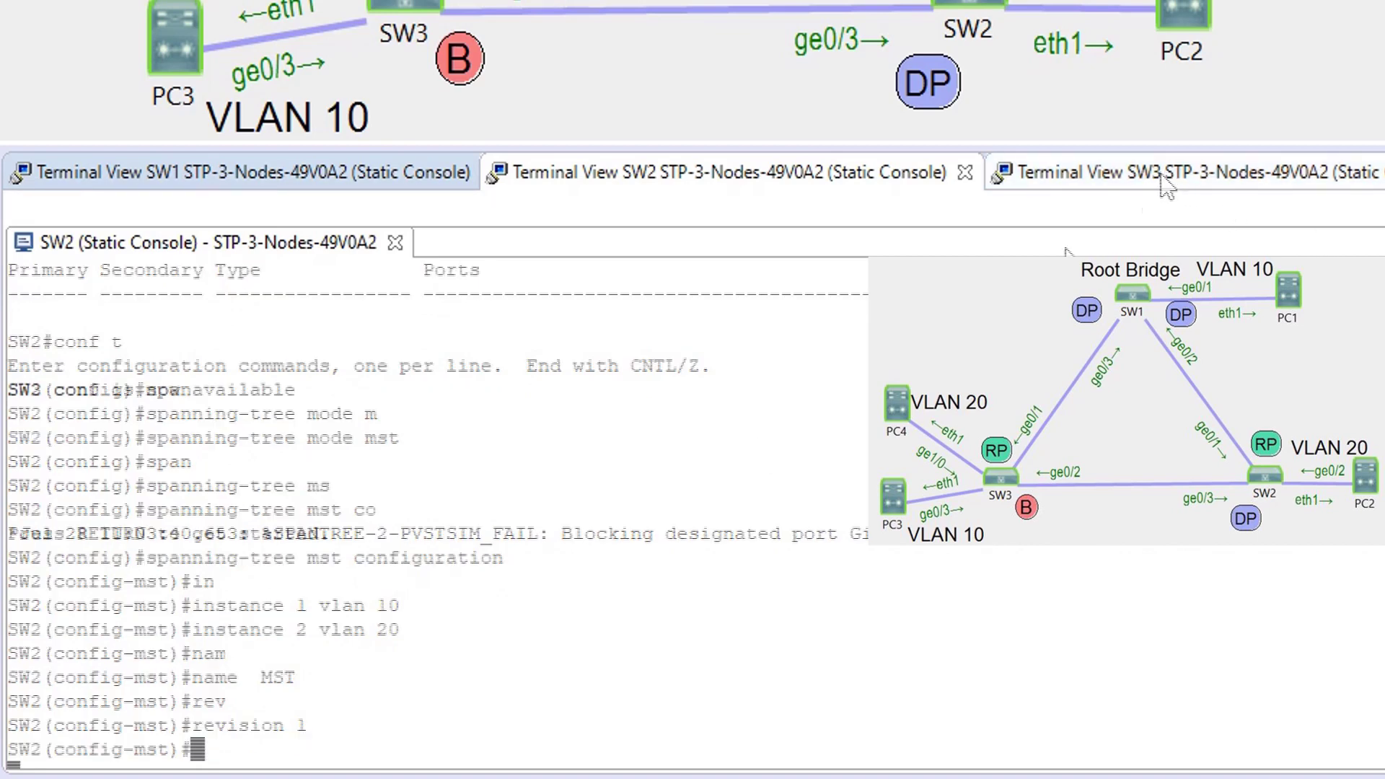
Enter privileged mode on SW3 and review its current spanning-tree and VLAN output
{"action": "key", "text": "Return"}
{"action": "key", "text": "Return"}
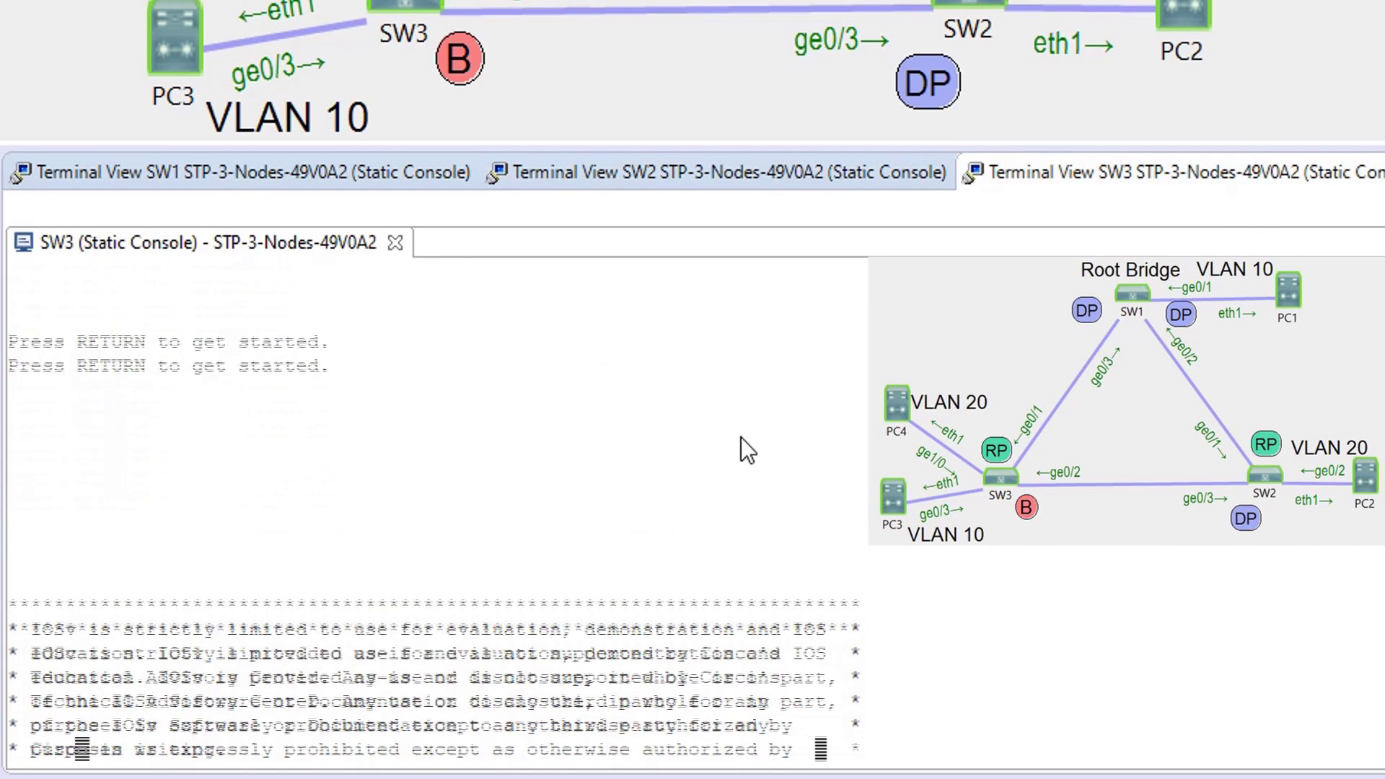
{"action": "type", "text": "en"}
{"action": "key", "text": "Return"}
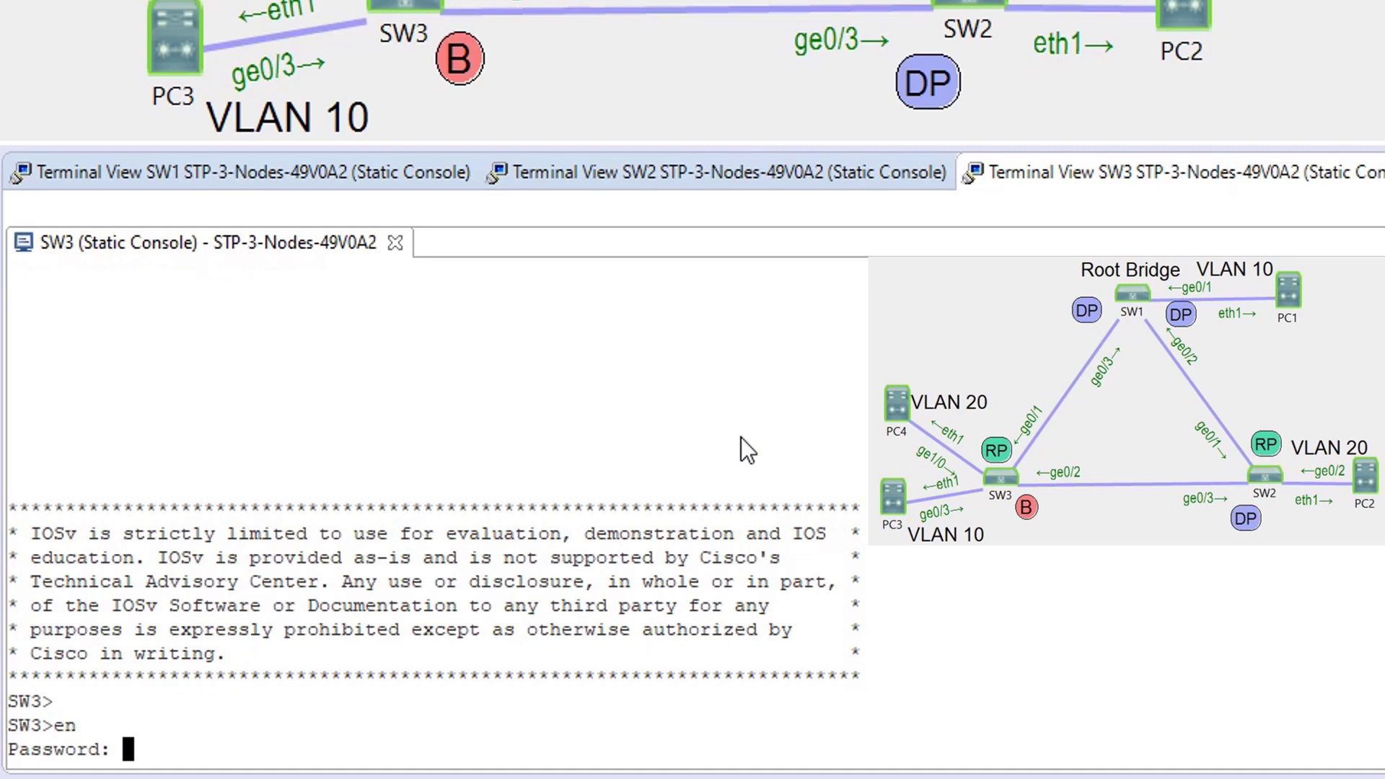
{"action": "key", "text": "Return"}
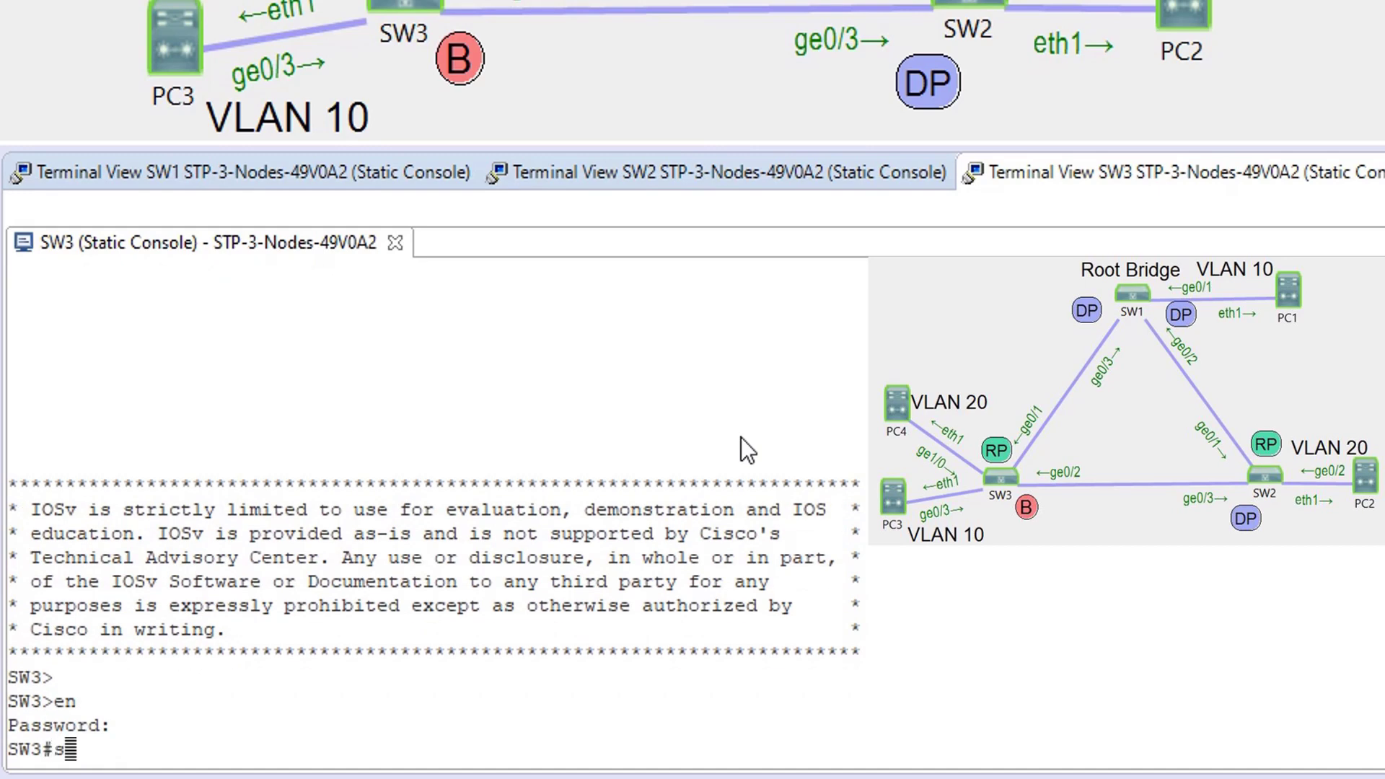
{"action": "type", "text": "sh span"}
{"action": "key", "text": "Tab"}
{"action": "key", "text": "Return"}
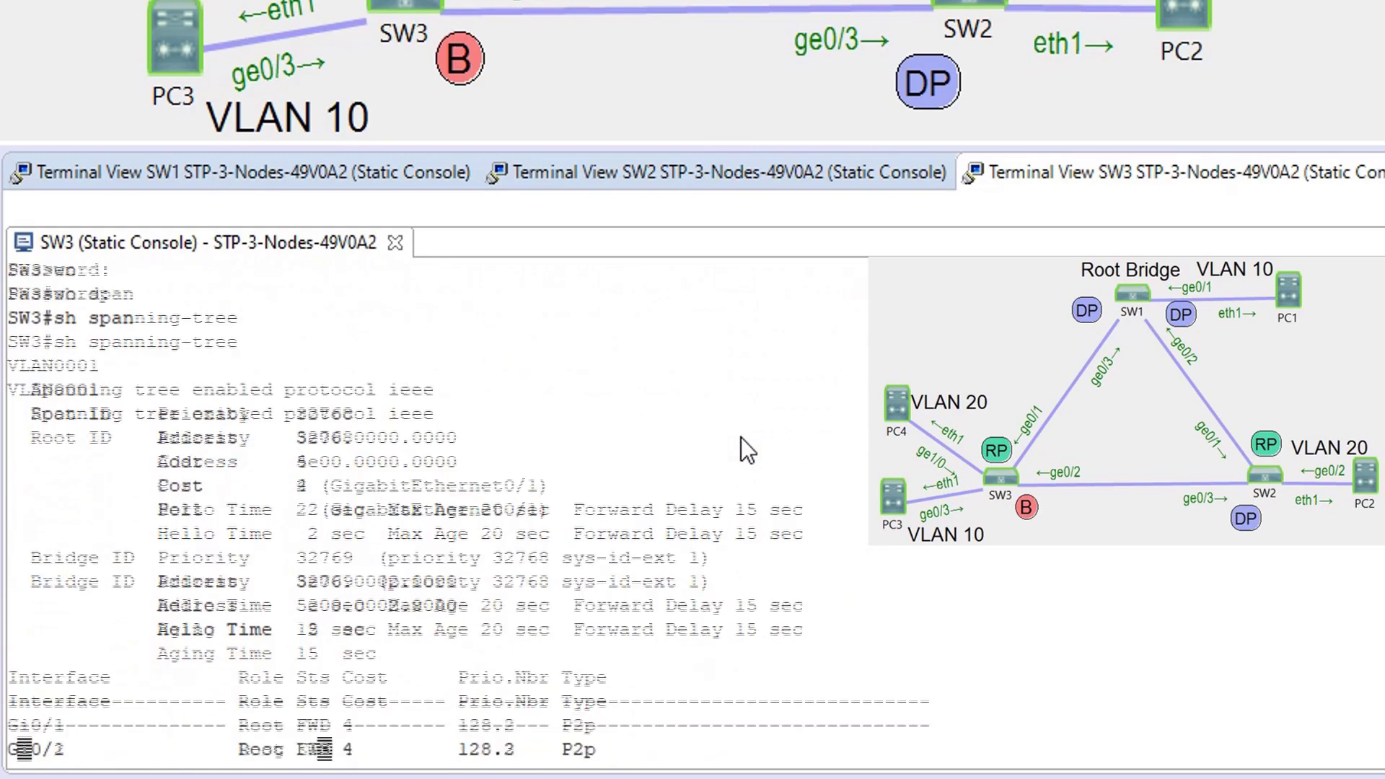
{"action": "key", "text": "space"}
{"action": "type", "text": "sh vlan"}
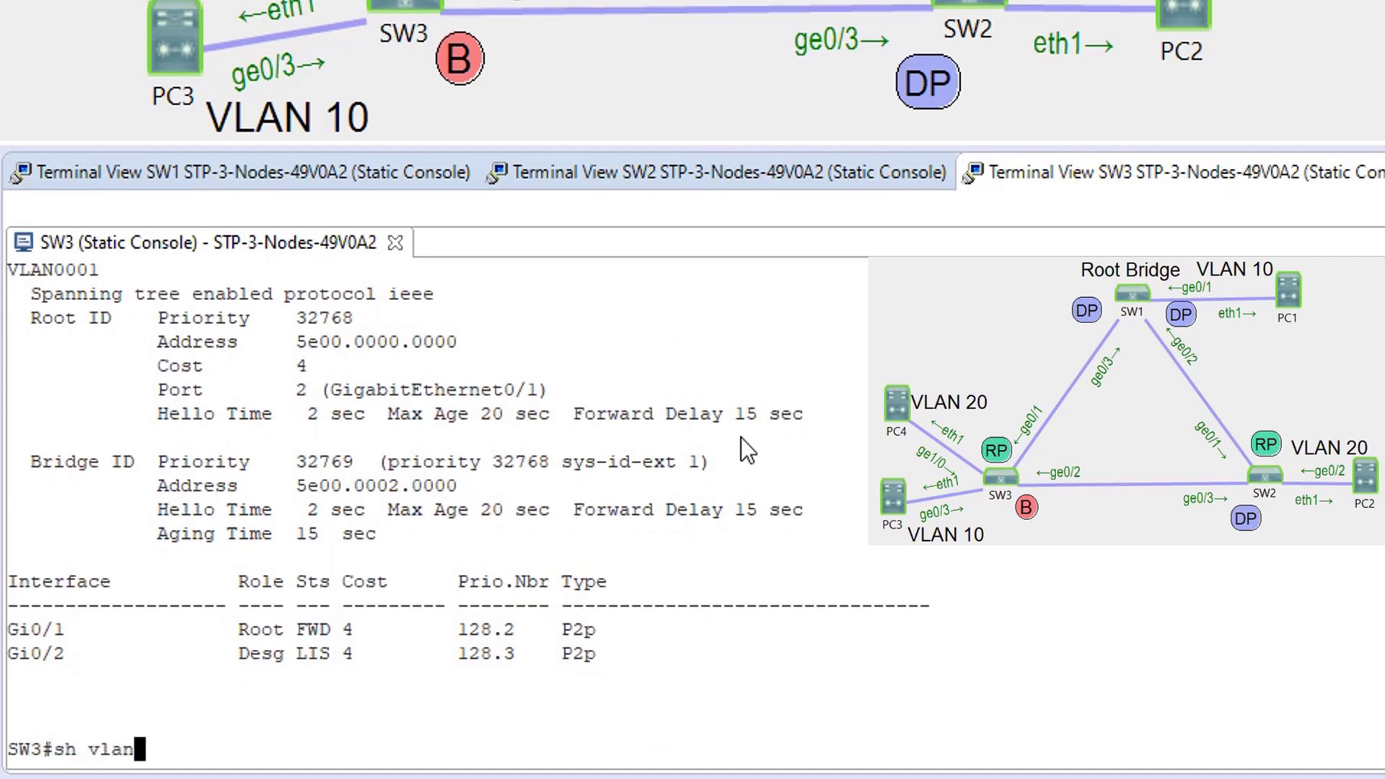
{"action": "key", "text": "Return"}
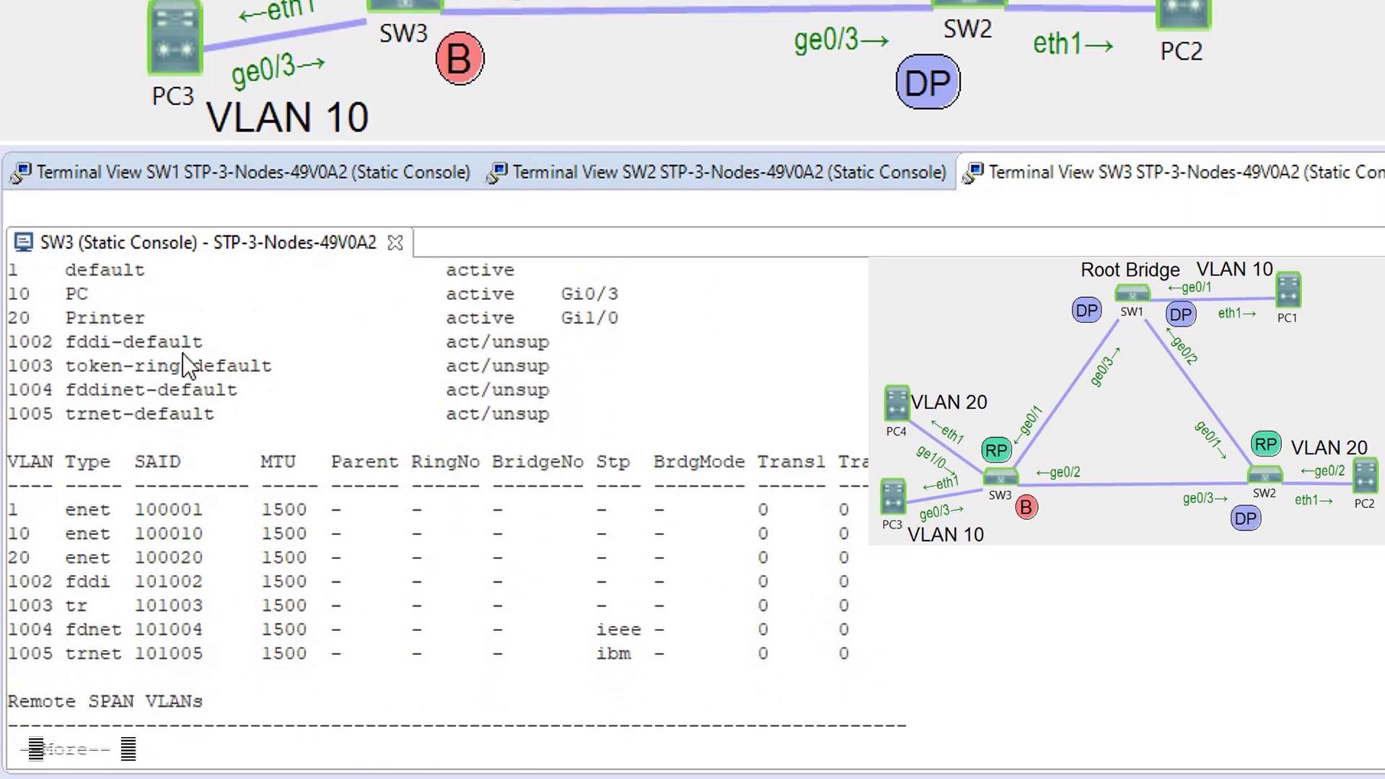
{"action": "key", "text": "space"}
Switch SW3's spanning-tree mode to MST from global configuration mode
{"action": "type", "text": "conf t"}
{"action": "key", "text": "Return"}
{"action": "type", "text": "span"}
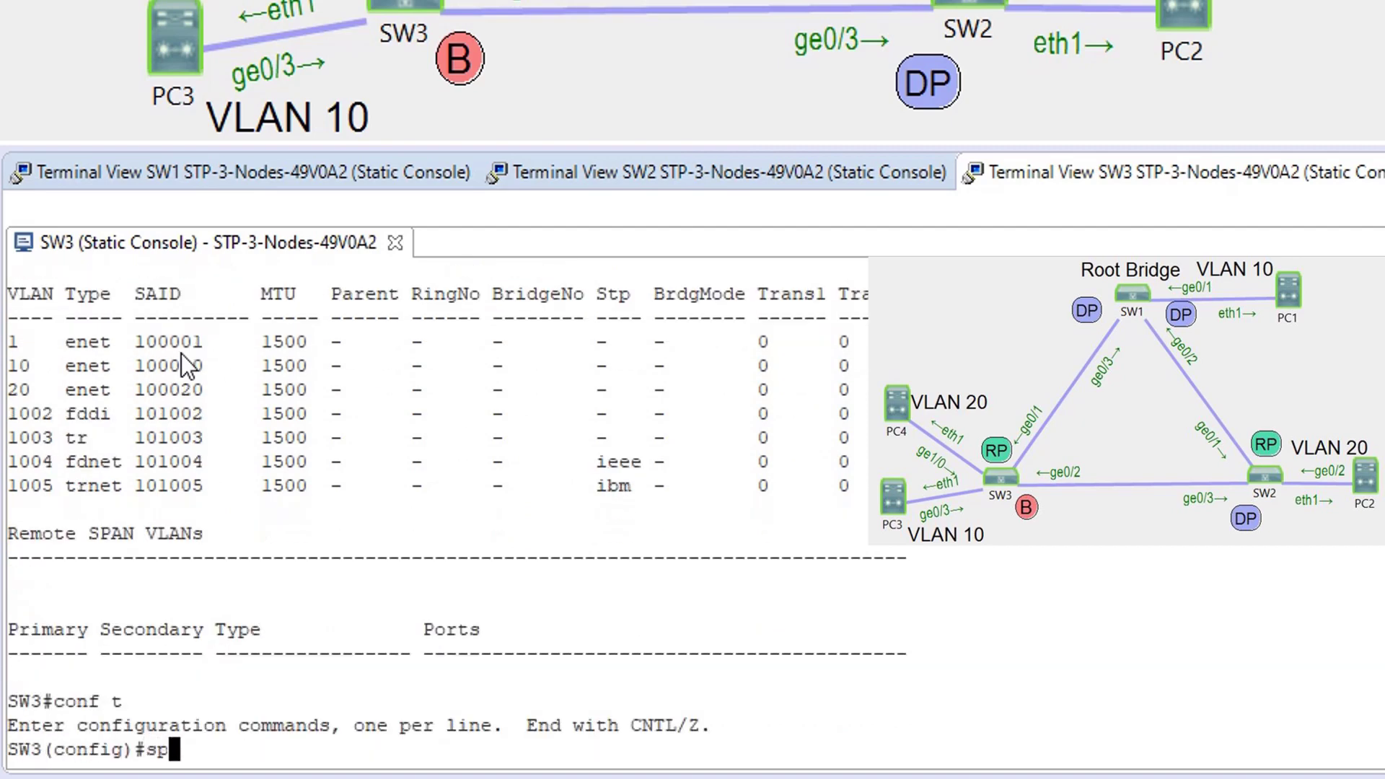
{"action": "key", "text": "Tab"}
{"action": "type", "text": "mod"}
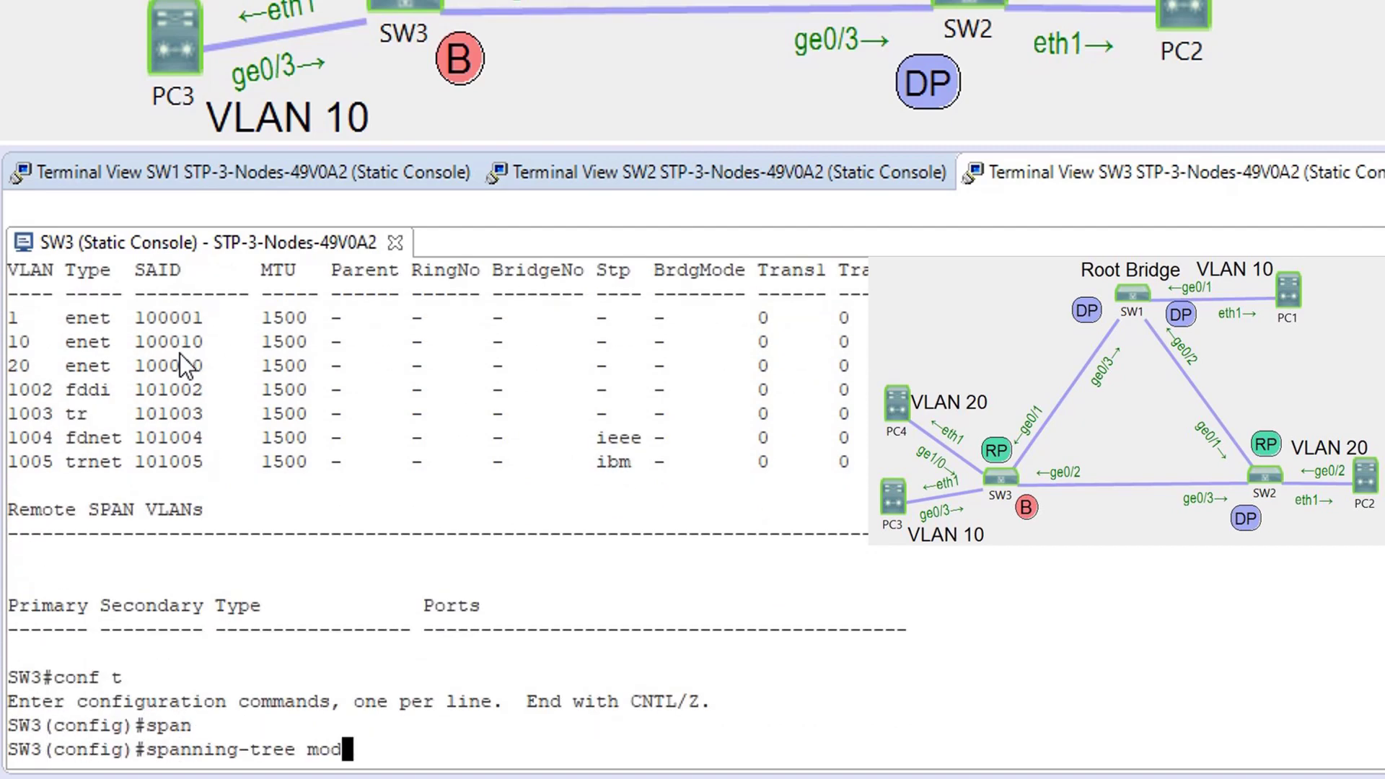
{"action": "key", "text": "Tab"}
{"action": "type", "text": "s"}
{"action": "key", "text": "BackSpace"}
{"action": "type", "text": "ms"}
{"action": "key", "text": "Tab"}
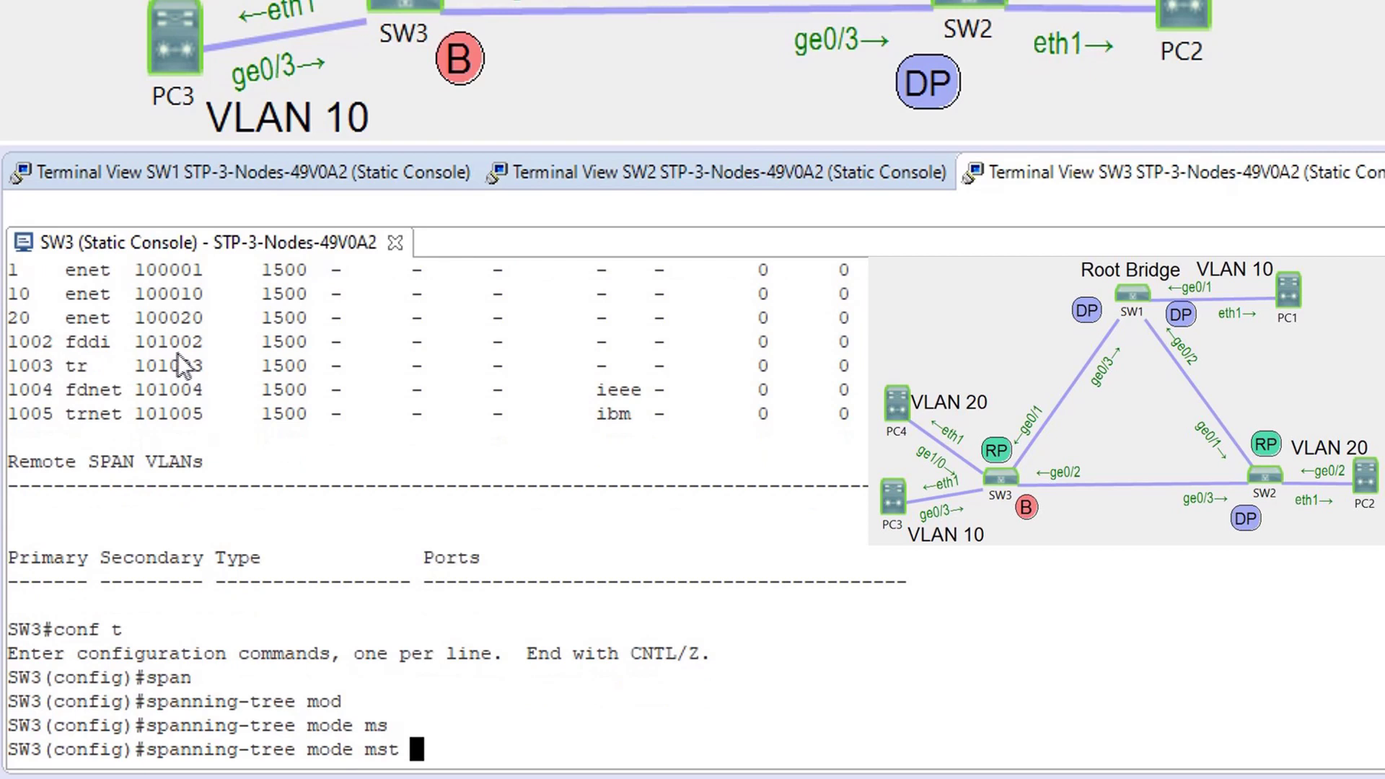
{"action": "key", "text": "Return"}
Enter SW3's MST region configuration and map instance 1 to VLAN 10
{"action": "type", "text": "spa"}
{"action": "key", "text": "Tab"}
{"action": "type", "text": "ms"}
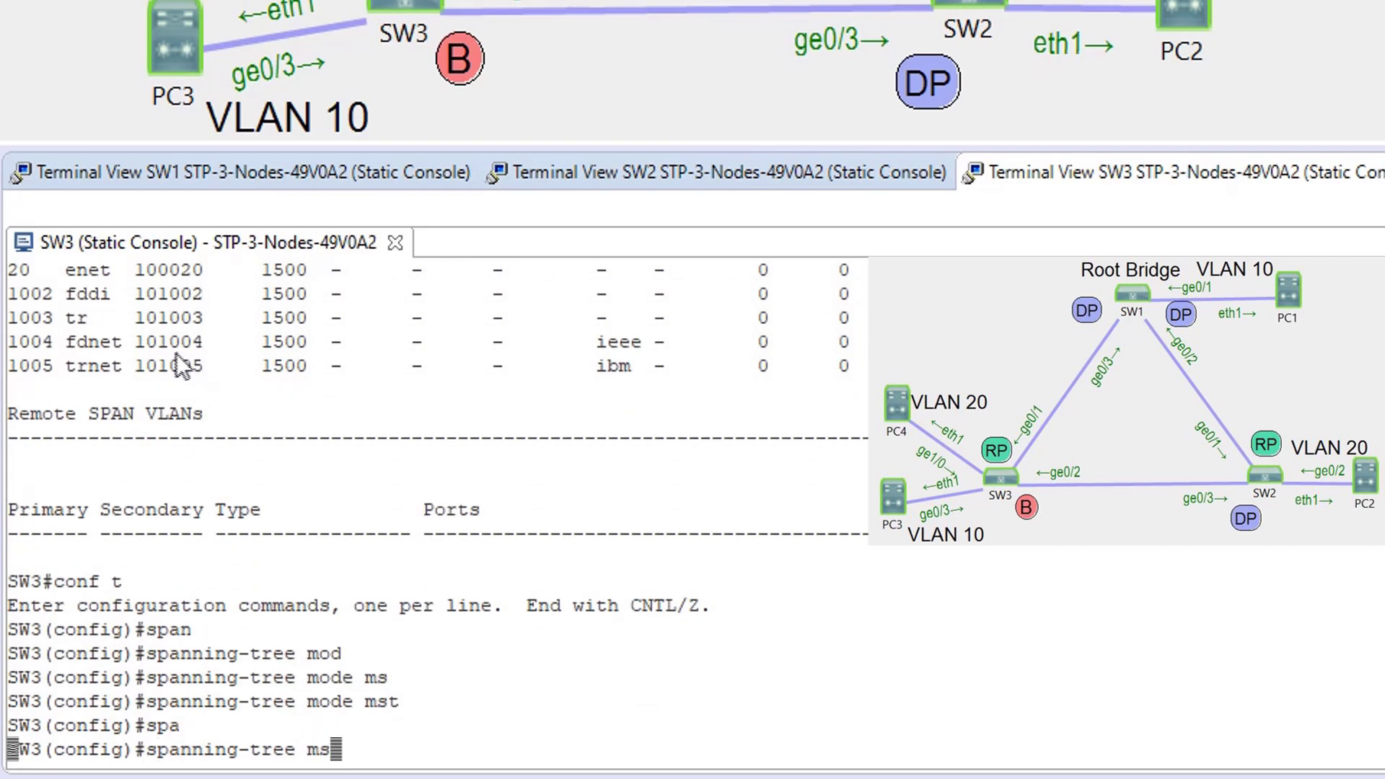
{"action": "key", "text": "Tab"}
{"action": "type", "text": "con"}
{"action": "key", "text": "Tab"}
{"action": "key", "text": "Return"}
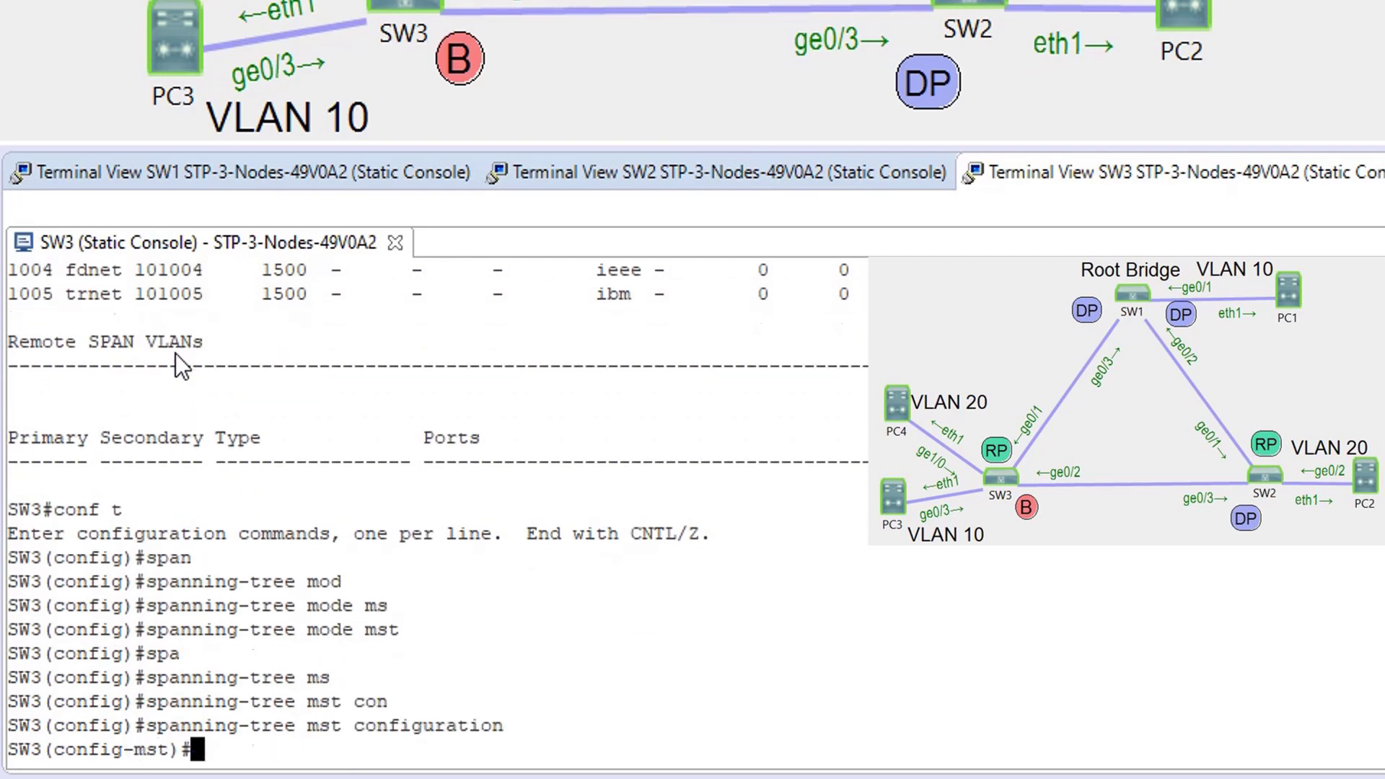
{"action": "type", "text": "in"}
{"action": "key", "text": "Tab"}
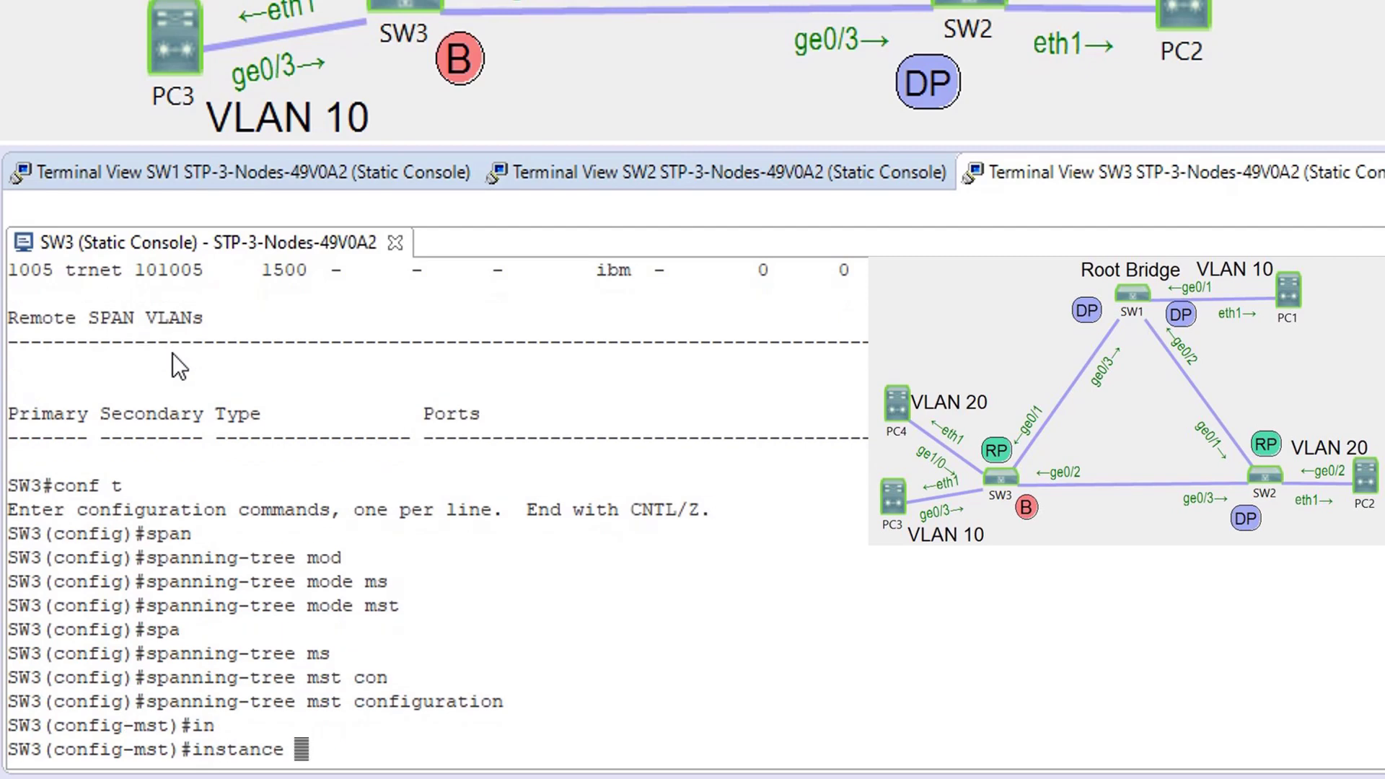
{"action": "type", "text": "1 vlan 10"}
{"action": "key", "text": "Return"}
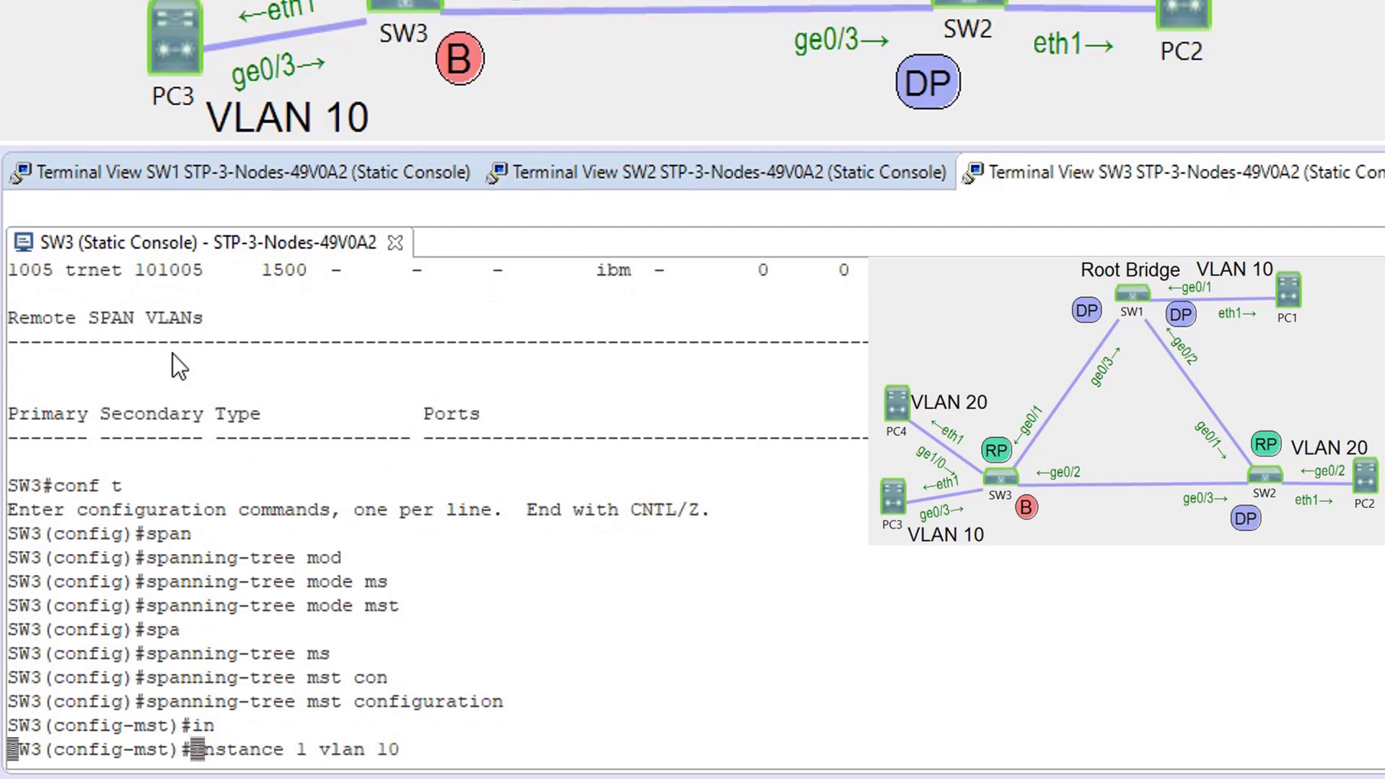
Map MST instance 2 to VLAN 20 on SW3
{"action": "type", "text": "in s"}
{"action": "key", "text": "Return"}
{"action": "type", "text": "i"}
{"action": "key", "text": "Tab"}
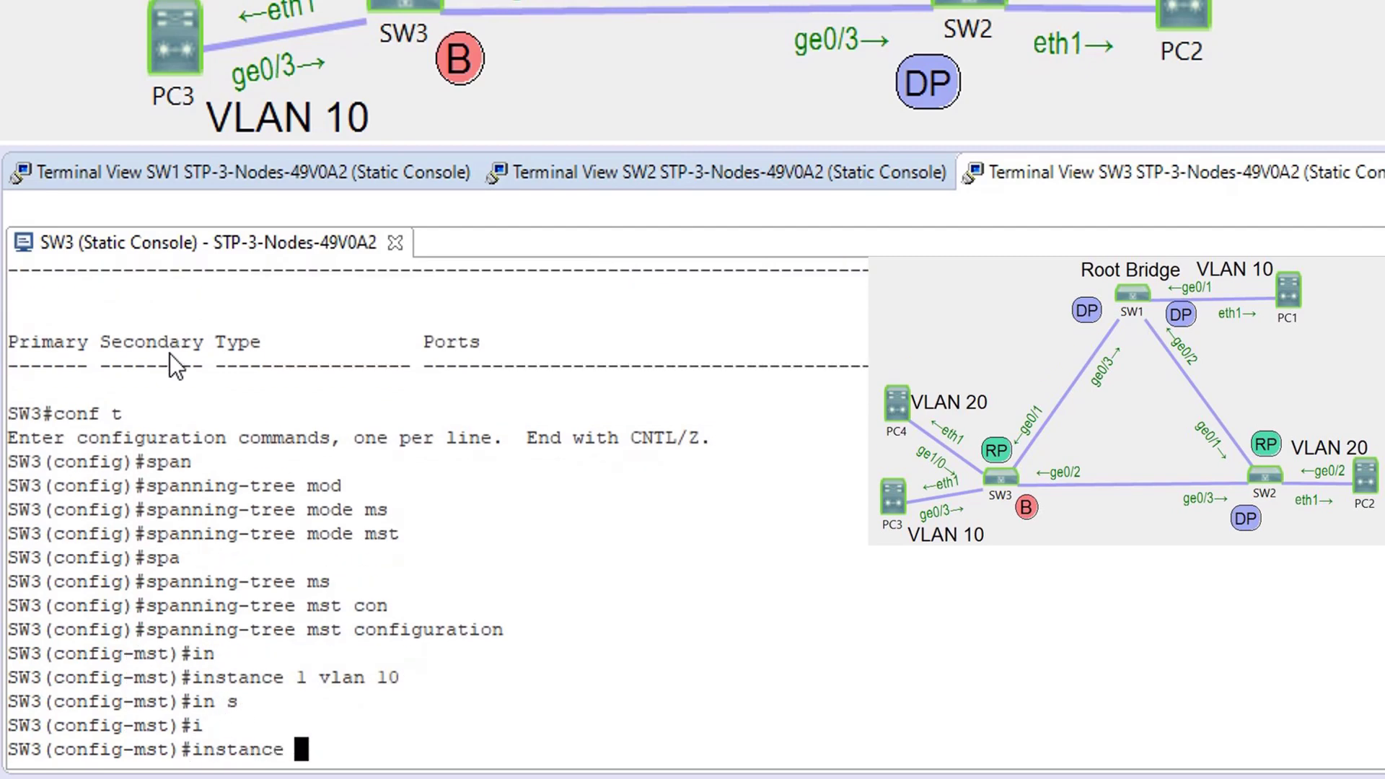
{"action": "type", "text": "2 vlan 20"}
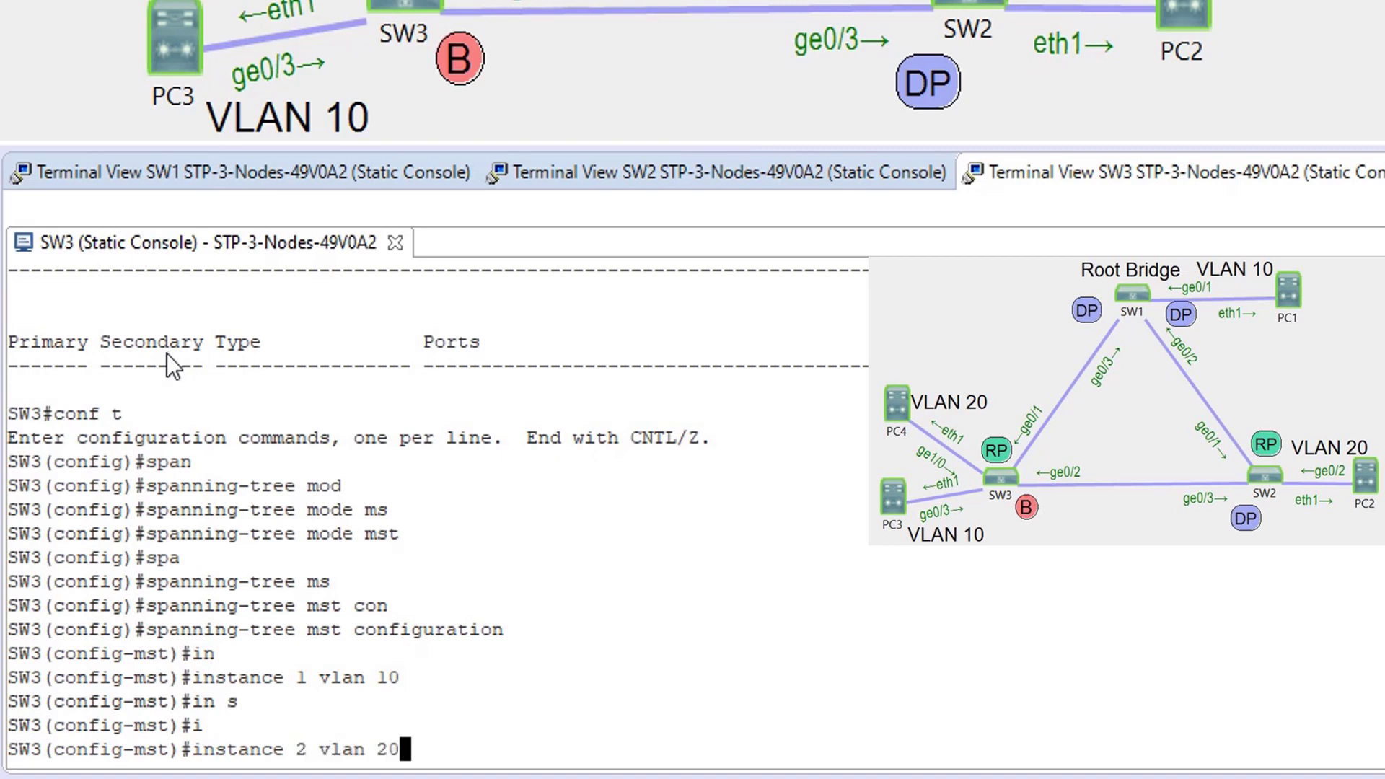
{"action": "key", "text": "Return"}
Set SW3's MST region name to MST and revision 1, then exit configuration mode
{"action": "type", "text": "nam"}
{"action": "key", "text": "Tab"}
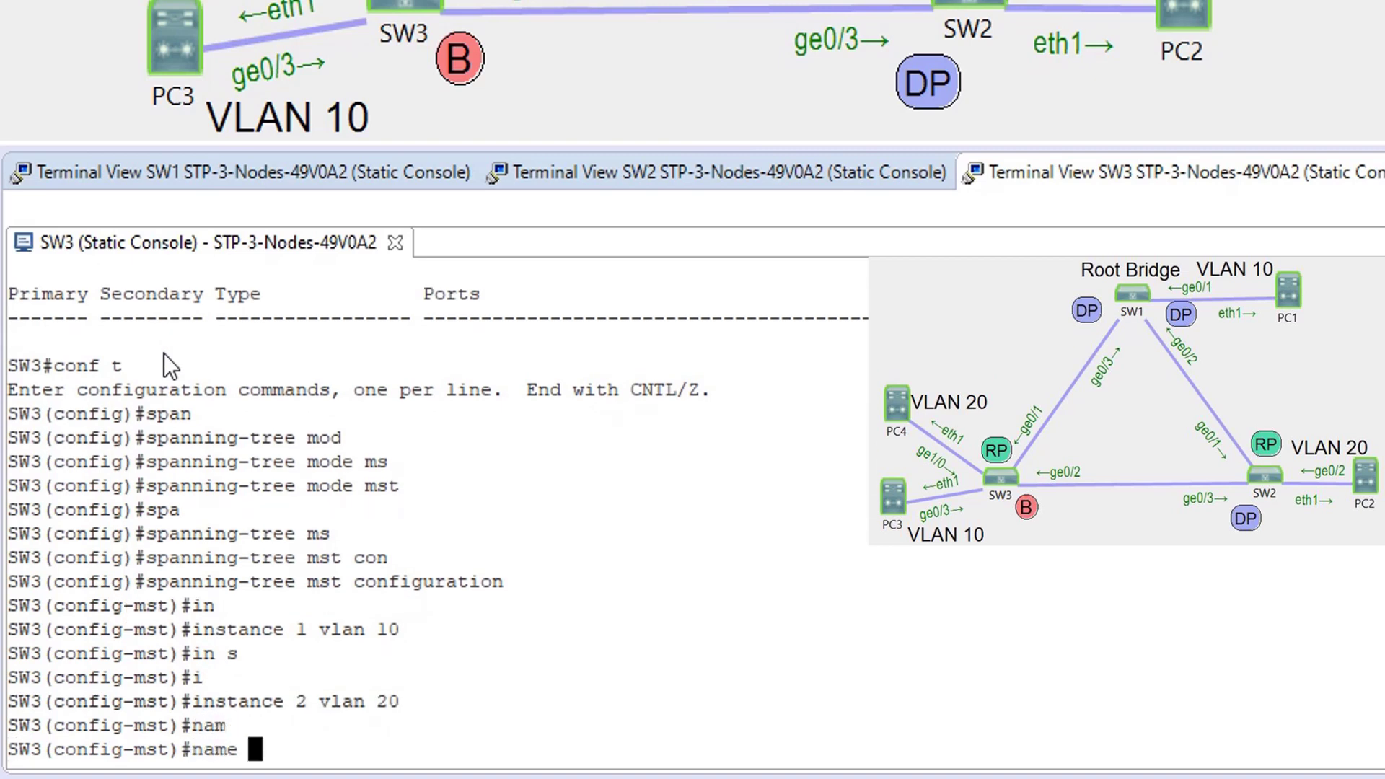
{"action": "type", "text": "MAT"}
{"action": "key", "text": "Return"}
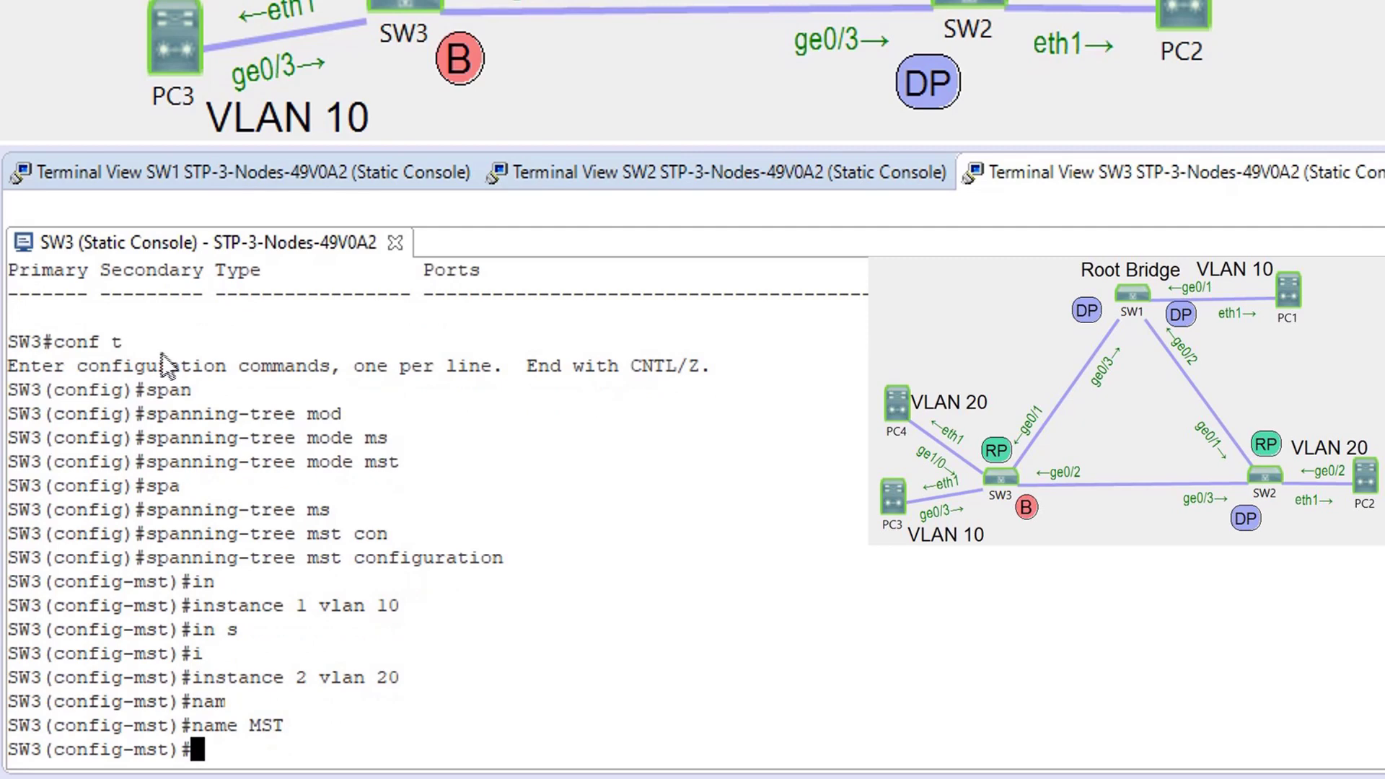
{"action": "type", "text": "rev"}
{"action": "key", "text": "Tab"}
{"action": "type", "text": "1"}
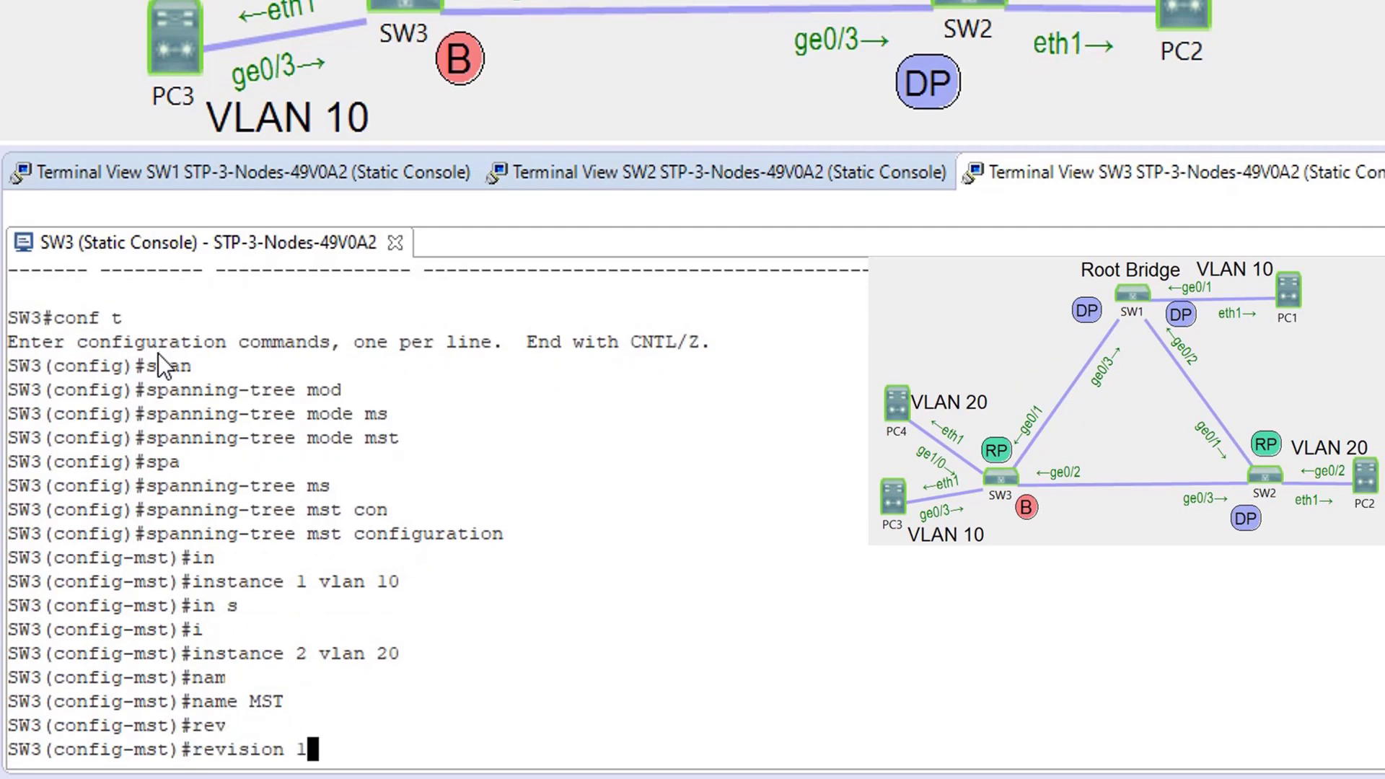
{"action": "key", "text": "Return"}
{"action": "type", "text": "end"}
{"action": "key", "text": "Return"}
Page through SW3's show spanning-tree output for MST0, MST1 and MST2, then switch to SW1
{"action": "type", "text": "sh span"}
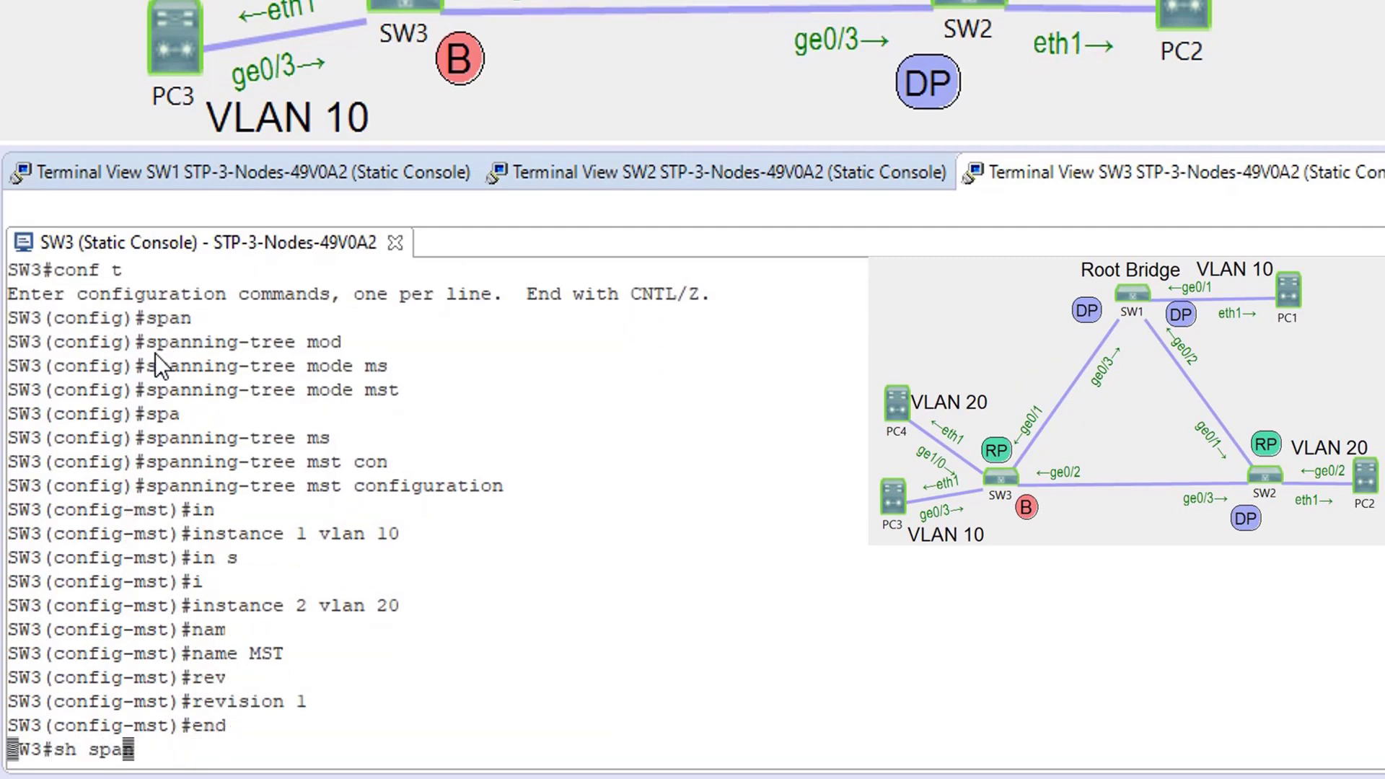
{"action": "key", "text": "Tab"}
{"action": "key", "text": "Return"}
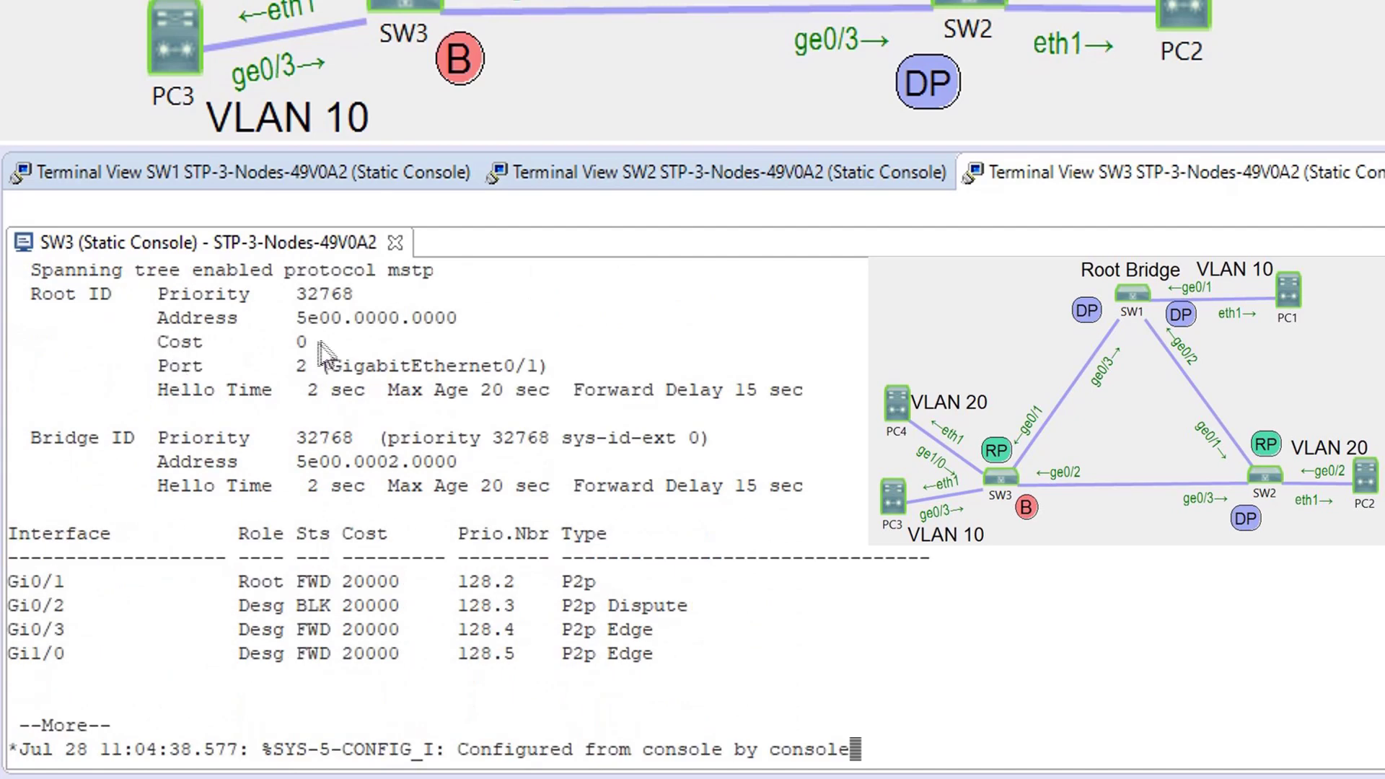
{"action": "scroll", "coordinate": [344, 472], "scroll_direction": "up", "scroll_amount": 2}
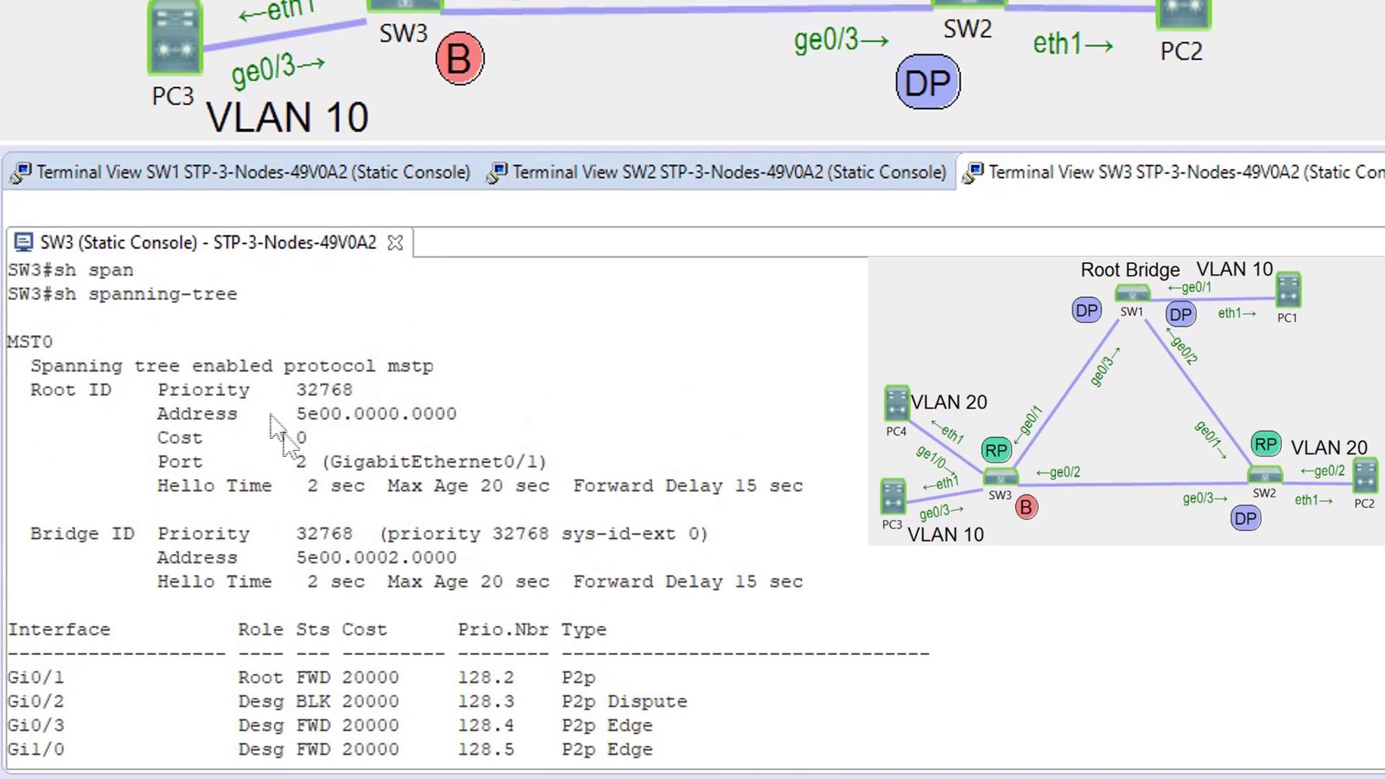
{"action": "scroll", "coordinate": [201, 476], "scroll_direction": "down", "scroll_amount": 2}
{"action": "scroll", "coordinate": [137, 404], "scroll_direction": "up", "scroll_amount": 3}
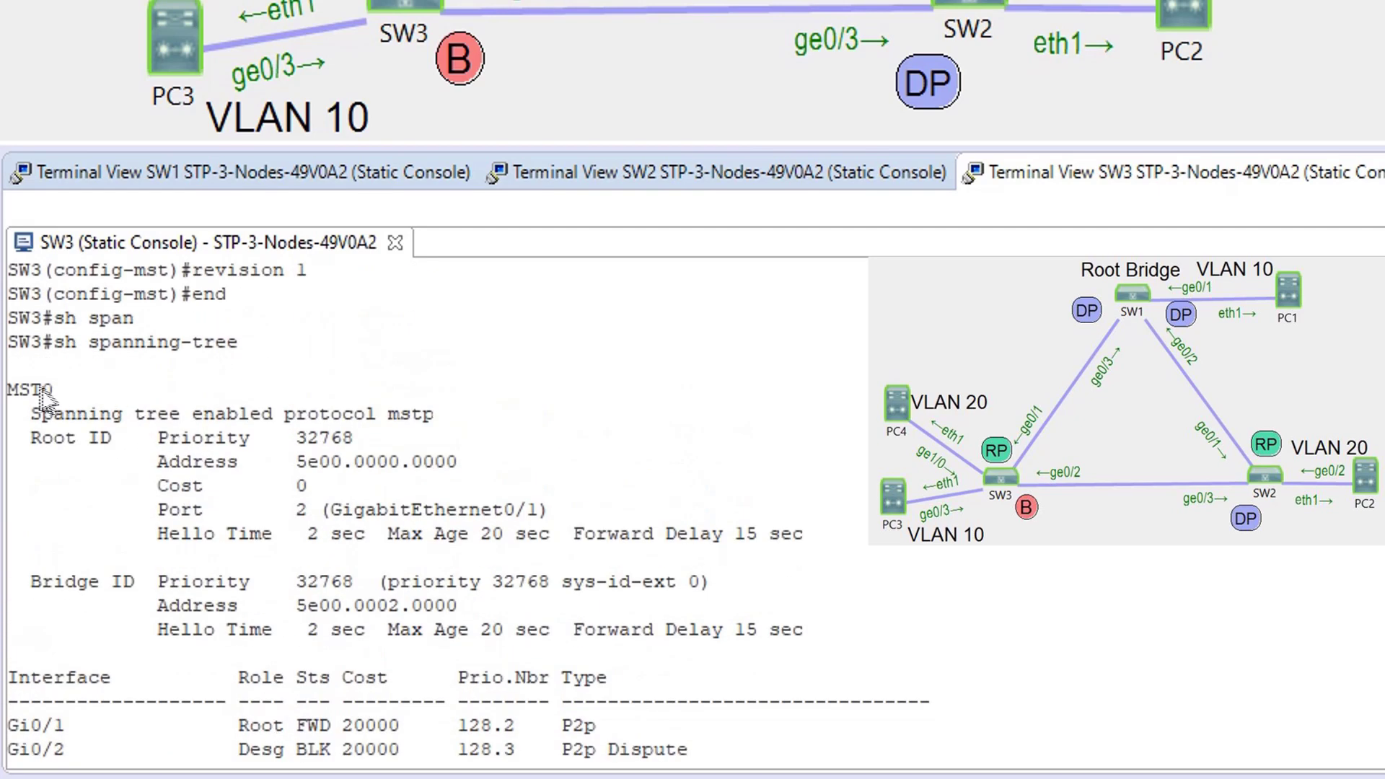
{"action": "key", "text": "space"}
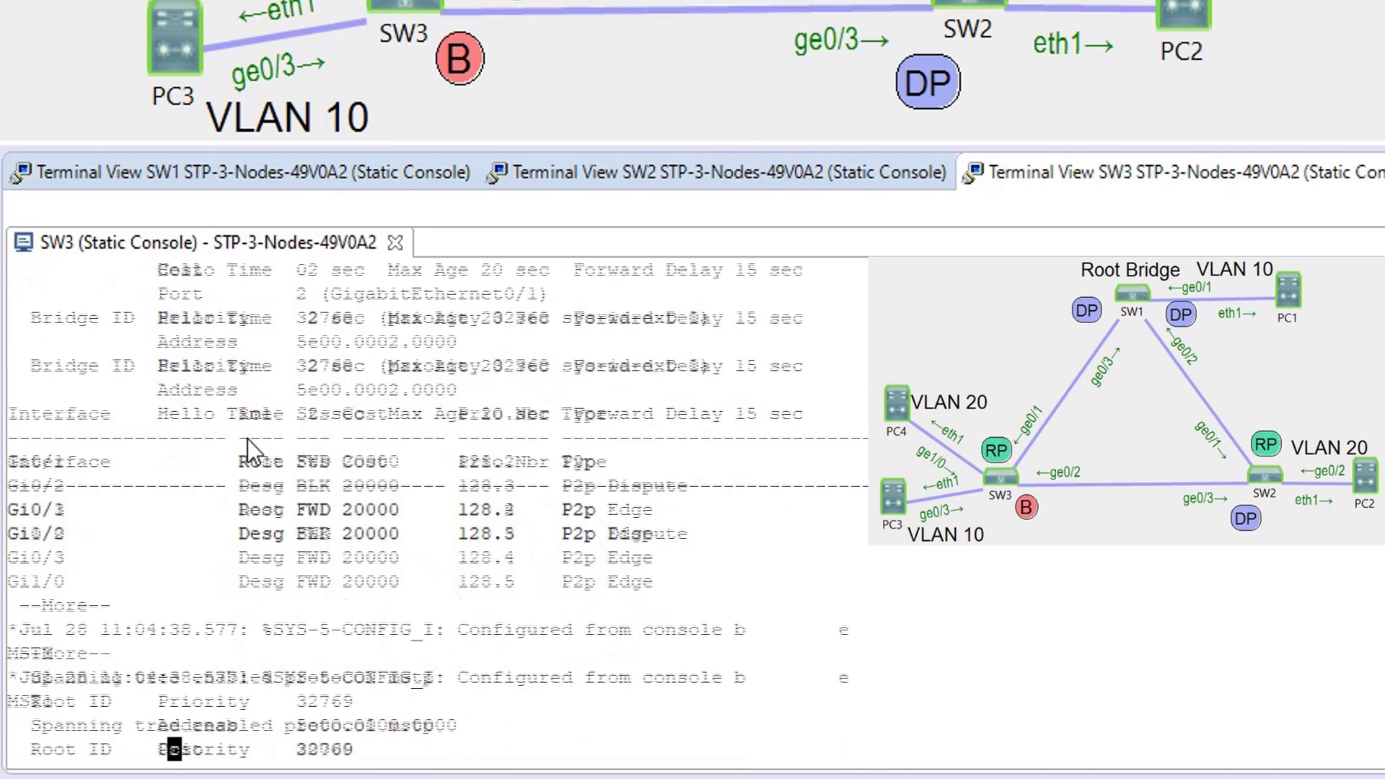
{"action": "left_click_drag", "start_coordinate": [55, 293], "coordinate": [8, 294]}
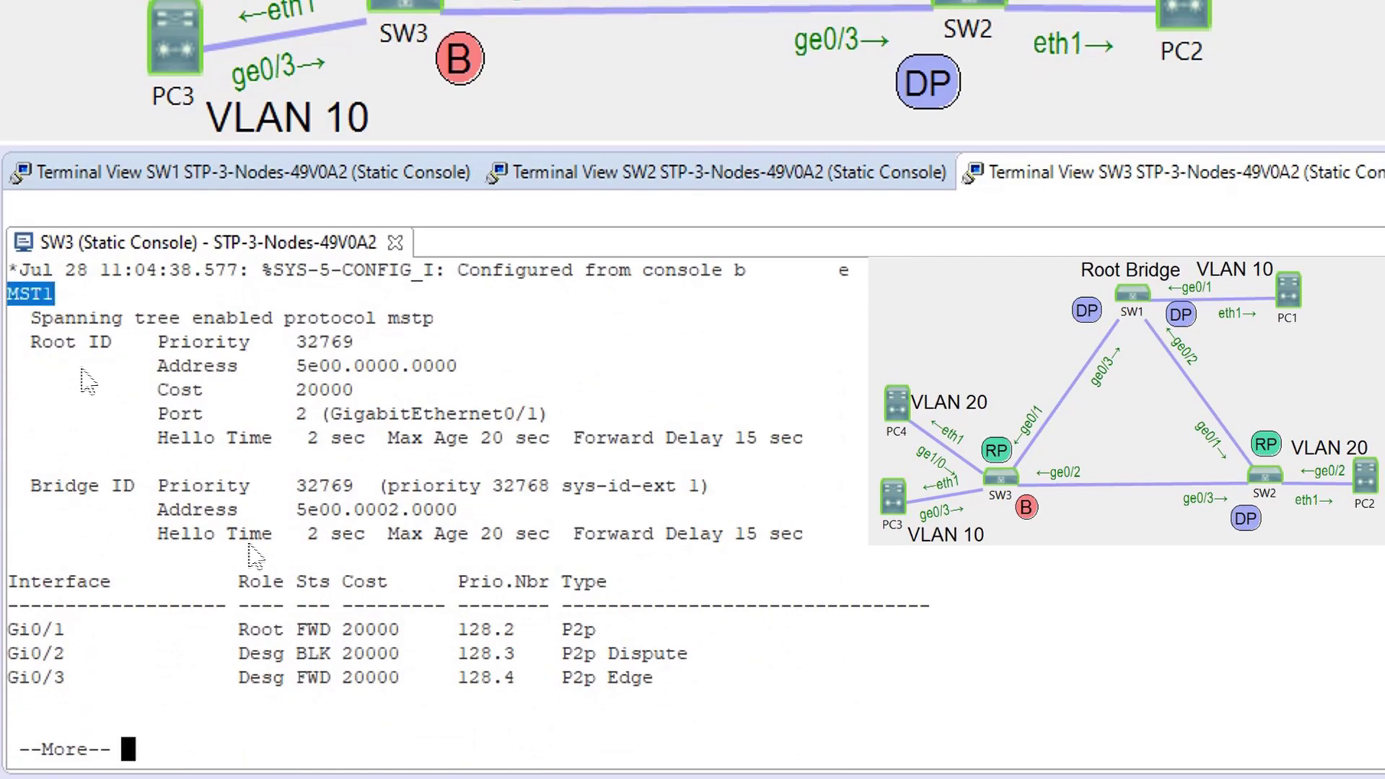
{"action": "key", "text": "space"}
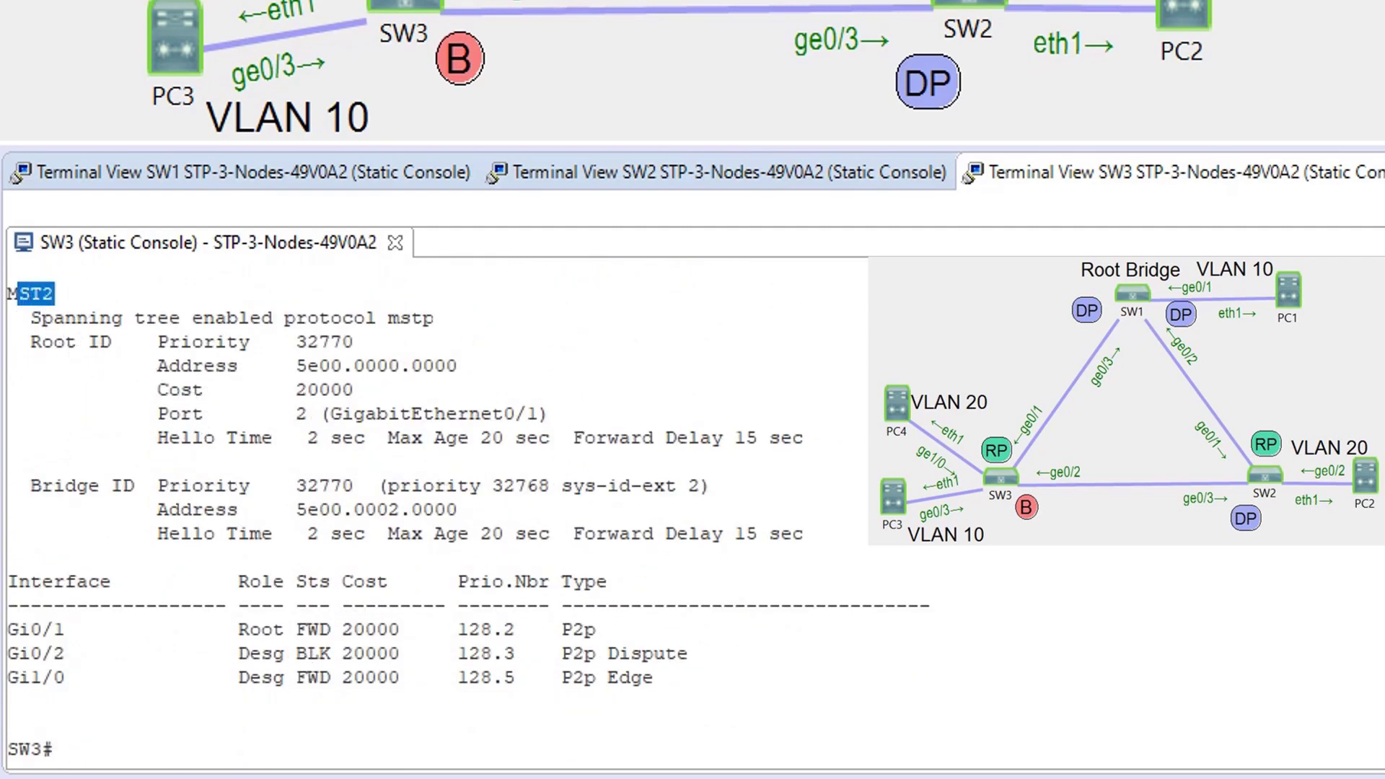
{"action": "left_click", "coordinate": [253, 182]}
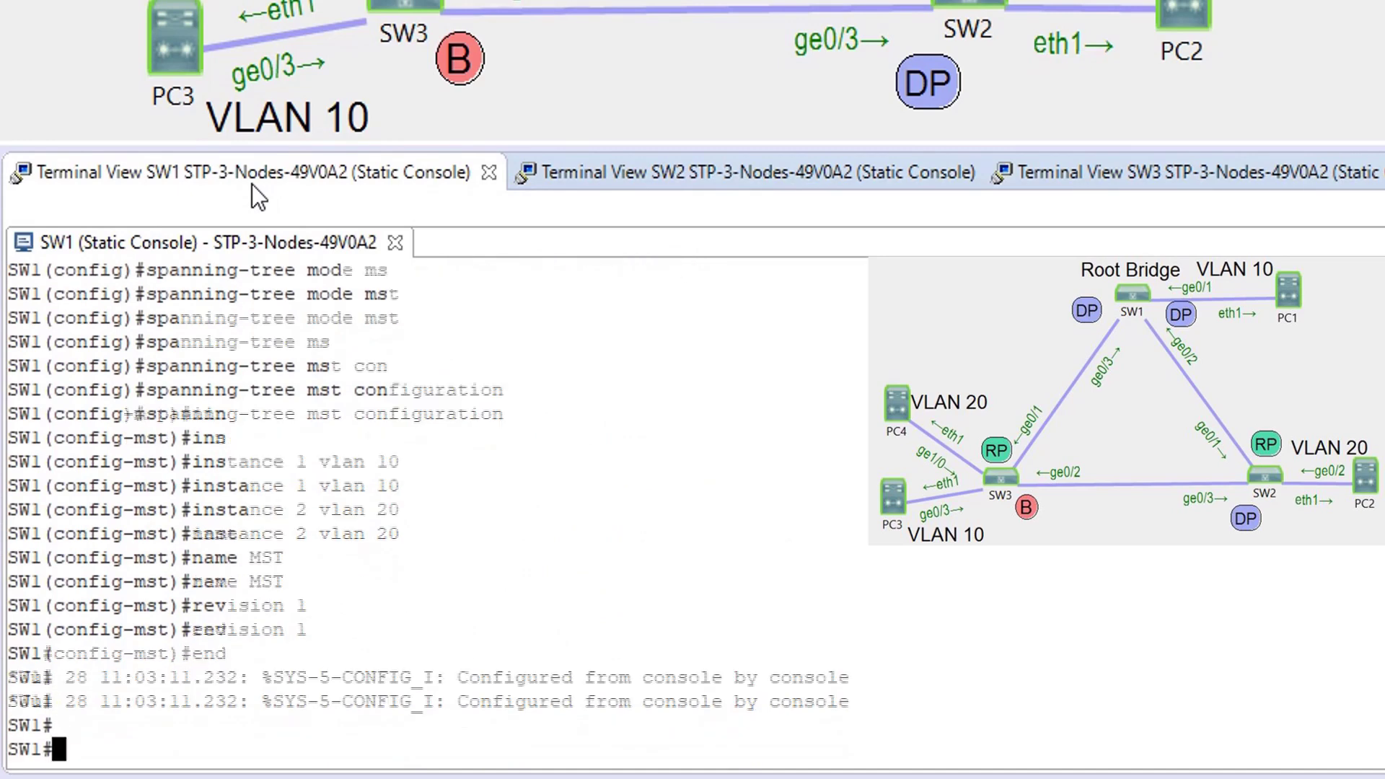
Show SW1's spanning-tree status, paging through the MST1 and MST2 sections
{"action": "type", "text": "eh"}
{"action": "key", "text": "BackSpace"}
{"action": "key", "text": "BackSpace"}
{"action": "type", "text": "sh span"}
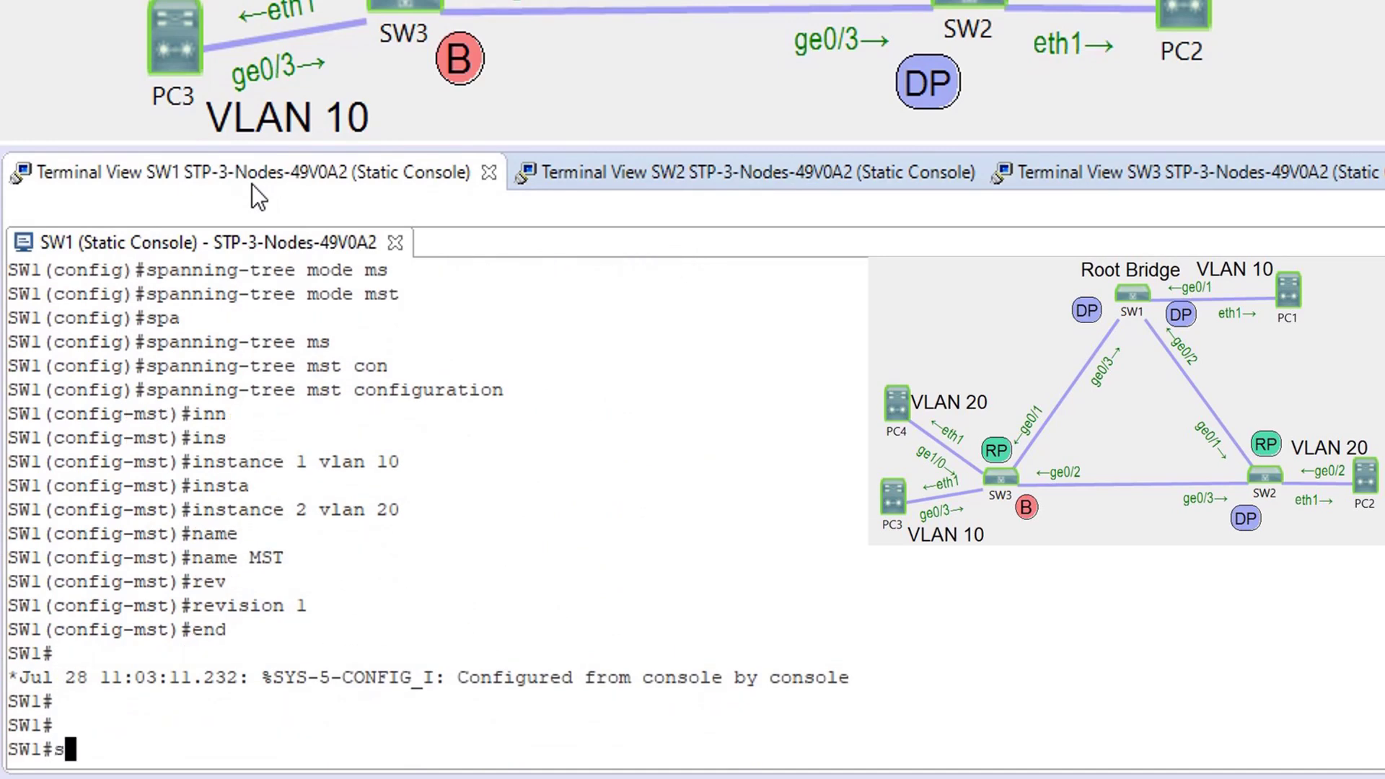
{"action": "key", "text": "Tab"}
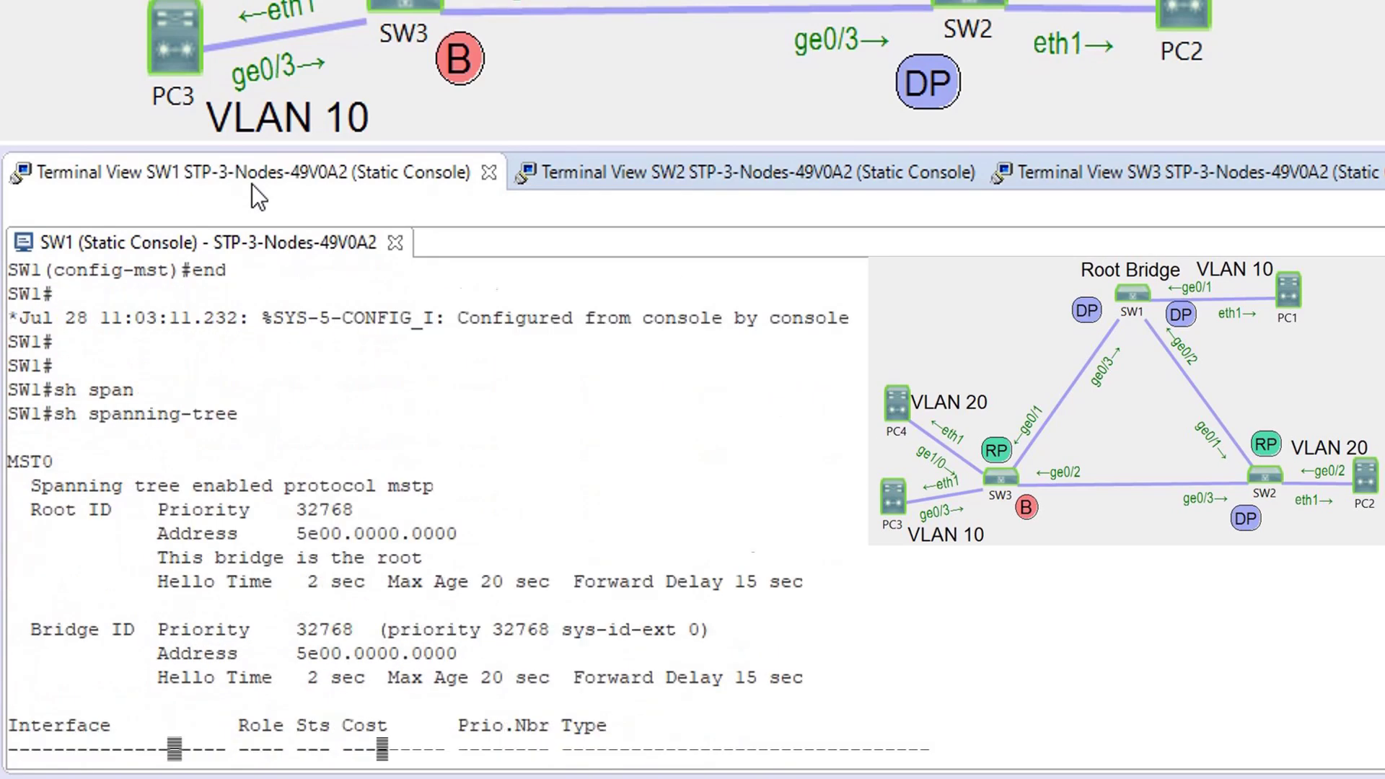
{"action": "key", "text": "space"}
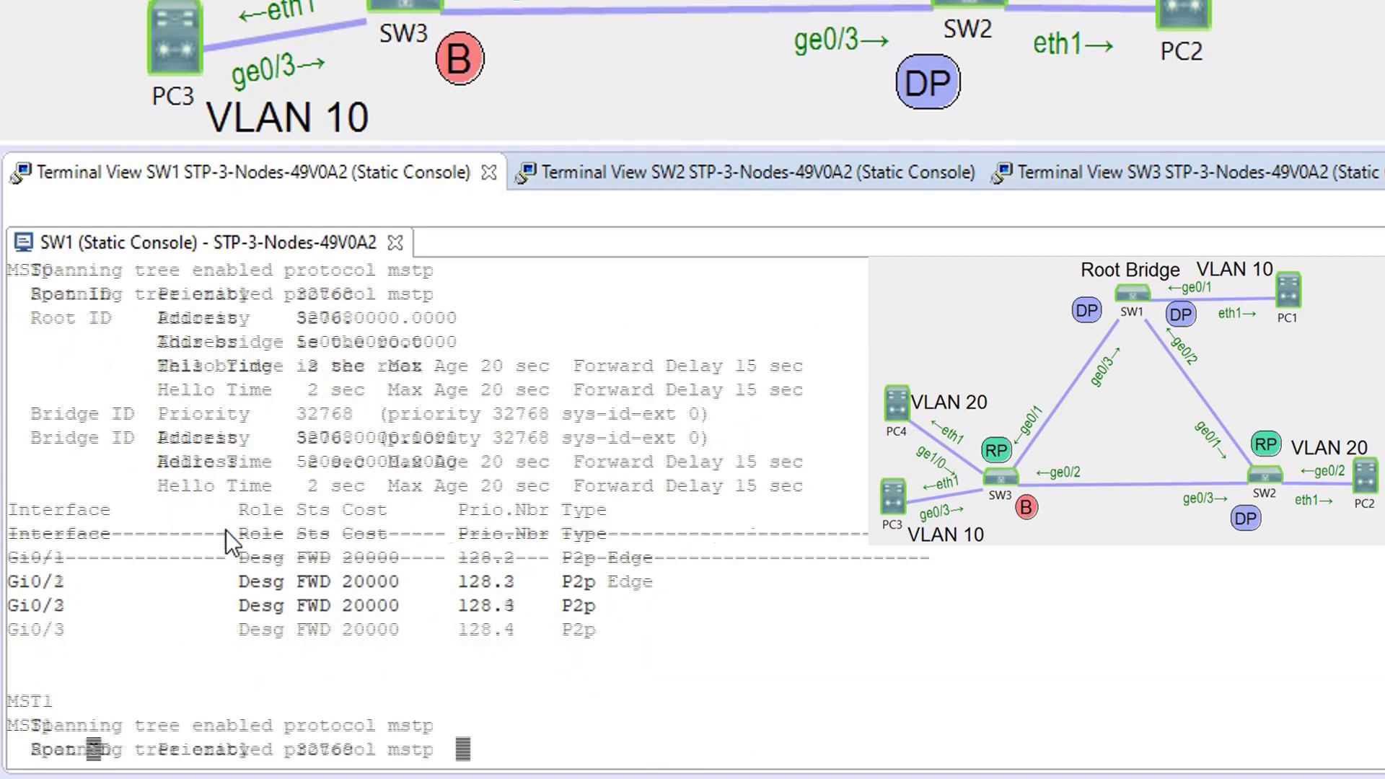
{"action": "key", "text": "space"}
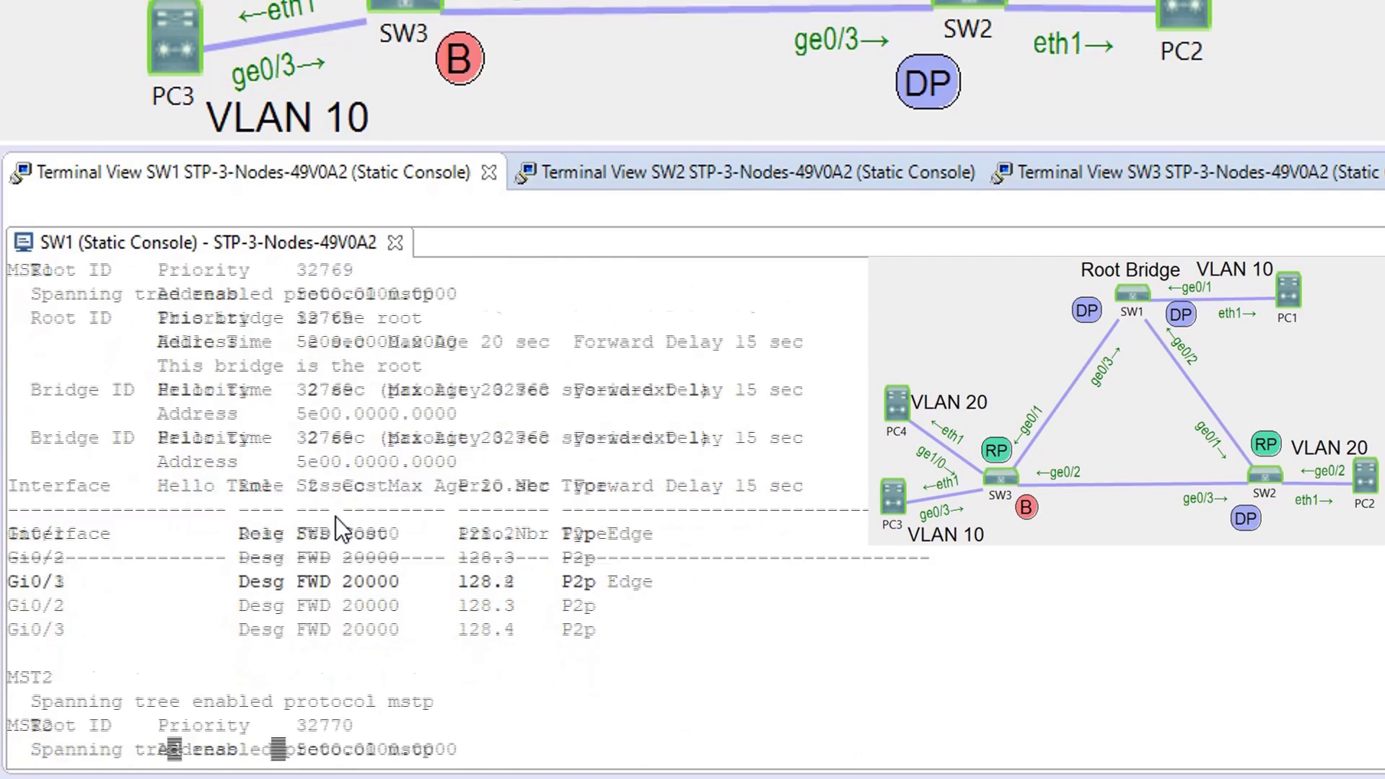
Display SW1's region settings with show spanning-tree mst configuration
{"action": "type", "text": "sh span"}
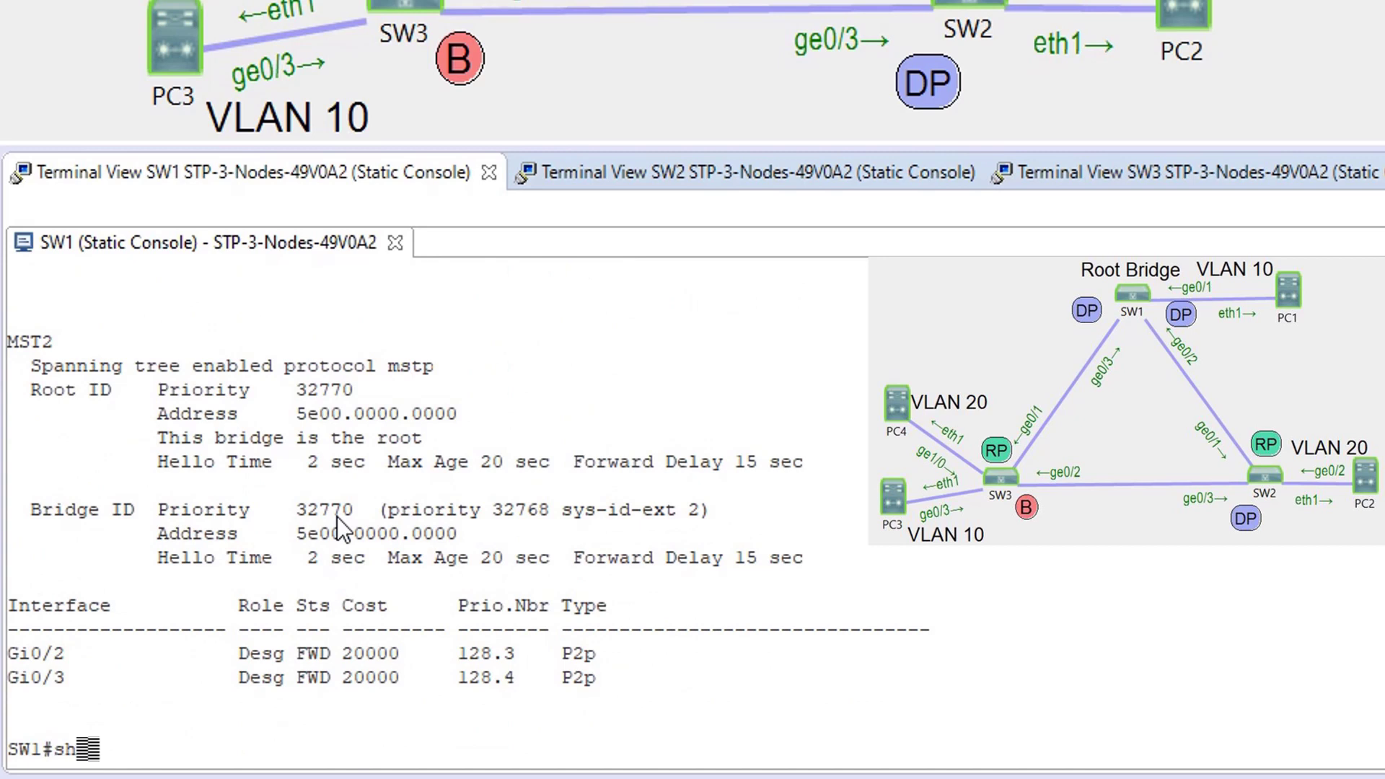
{"action": "key", "text": "Tab"}
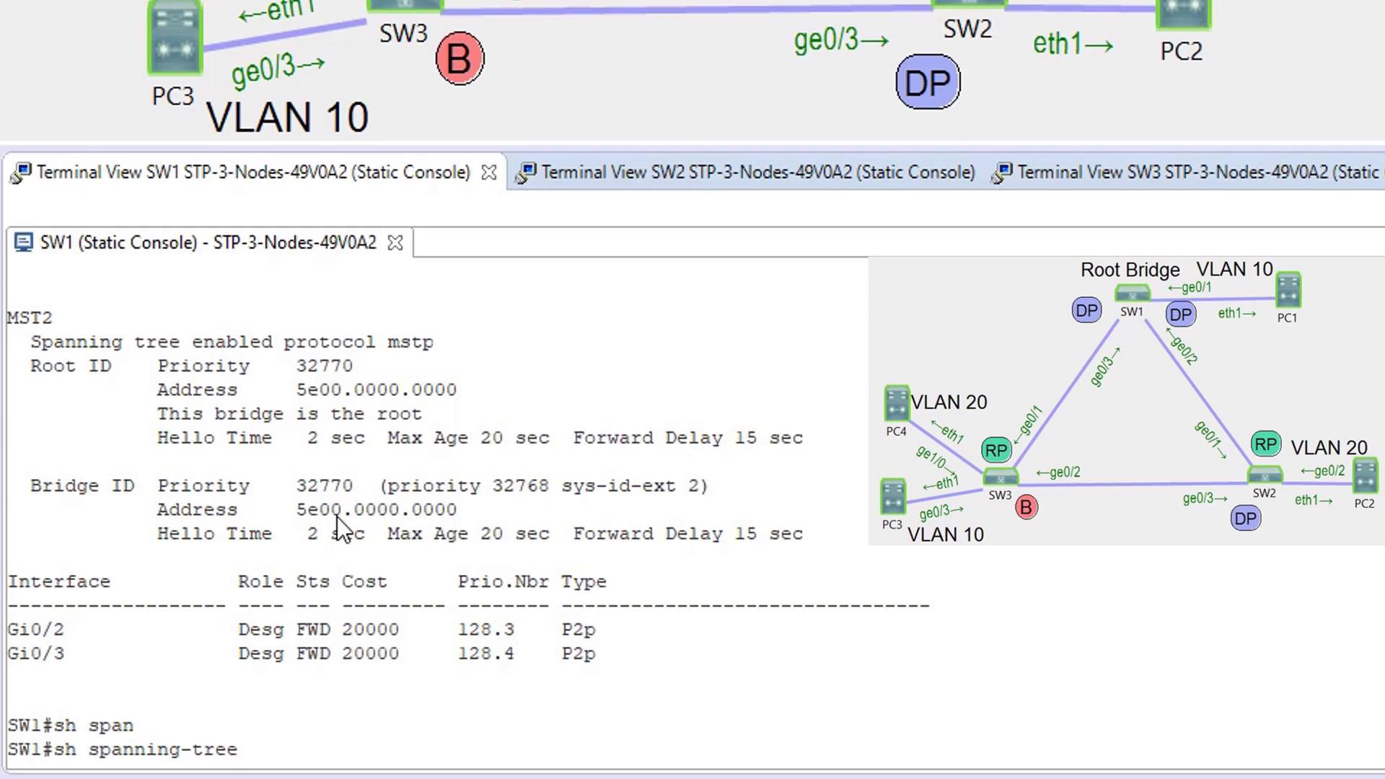
{"action": "type", "text": "con"}
{"action": "key", "text": "Tab"}
{"action": "key", "text": "Return"}
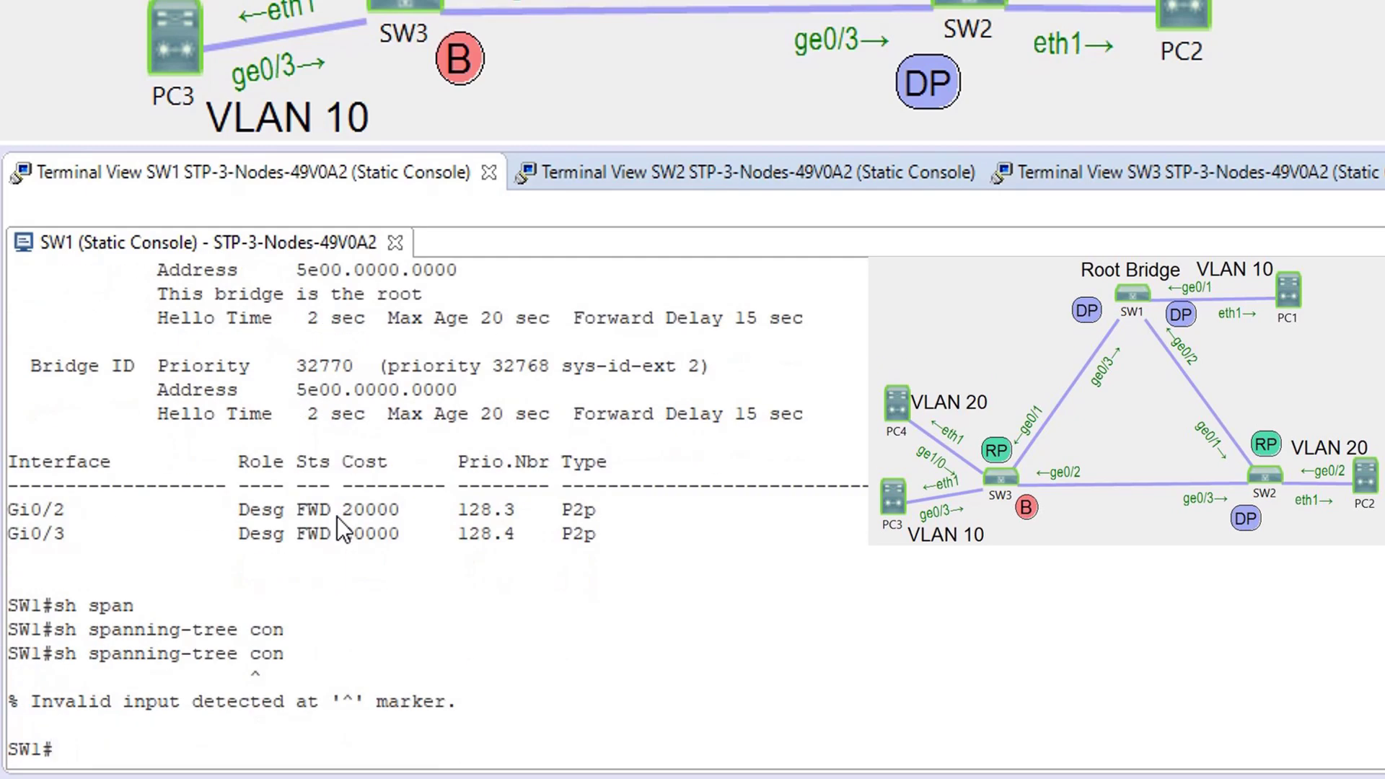
{"action": "type", "text": "sh span"}
{"action": "key", "text": "Tab"}
{"action": "type", "text": "ms"}
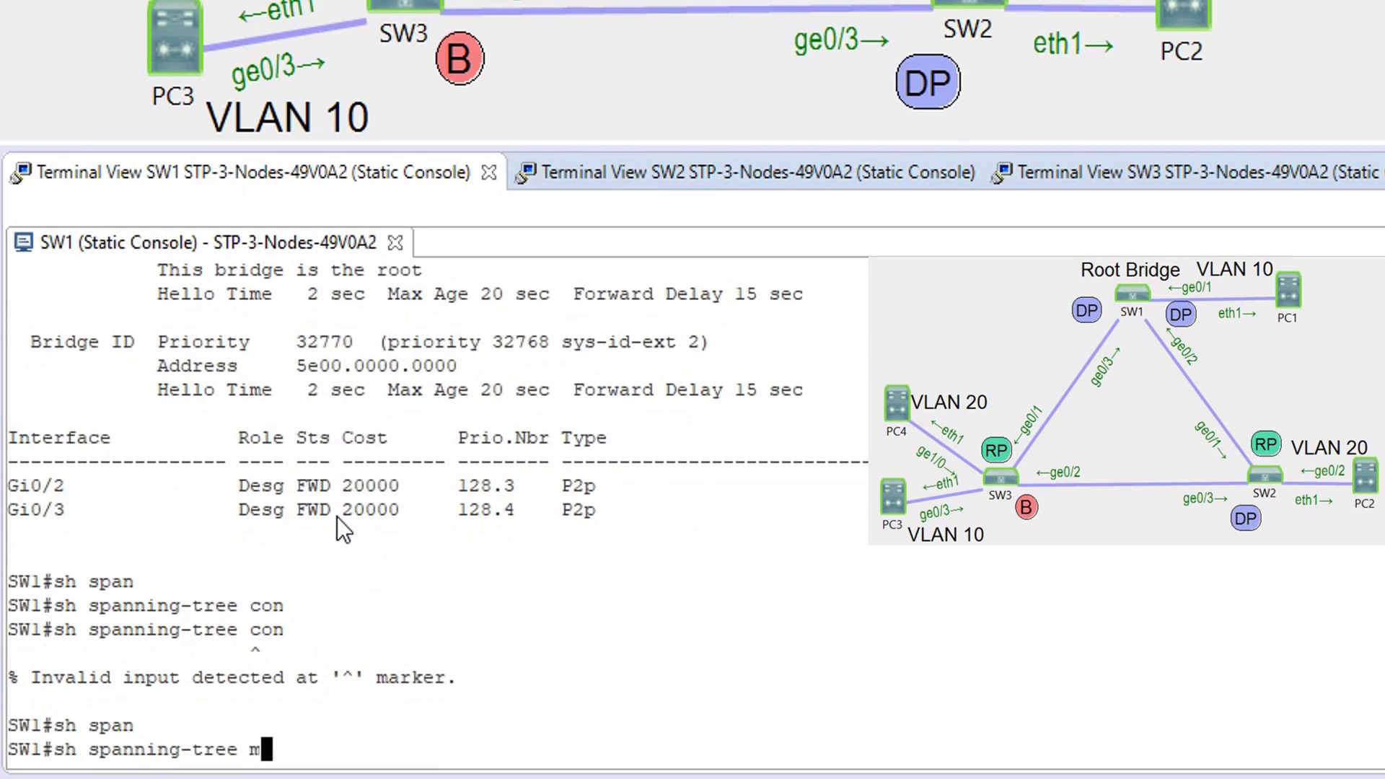
{"action": "key", "text": "Tab"}
{"action": "type", "text": "con"}
{"action": "key", "text": "Tab"}
{"action": "key", "text": "Return"}
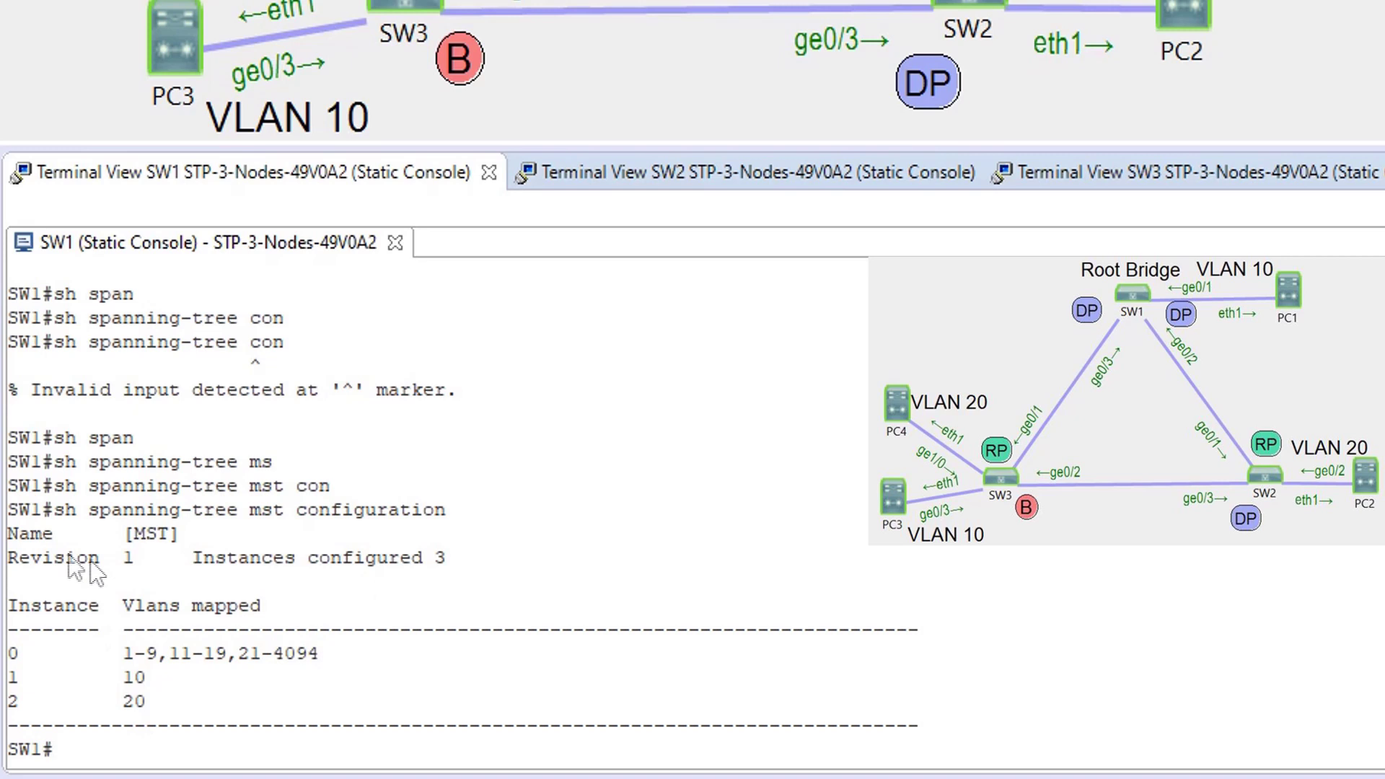
Highlight the region name MST, revision 1 and the instance count in the output
{"action": "left_click_drag", "start_coordinate": [30, 535], "coordinate": [180, 537]}
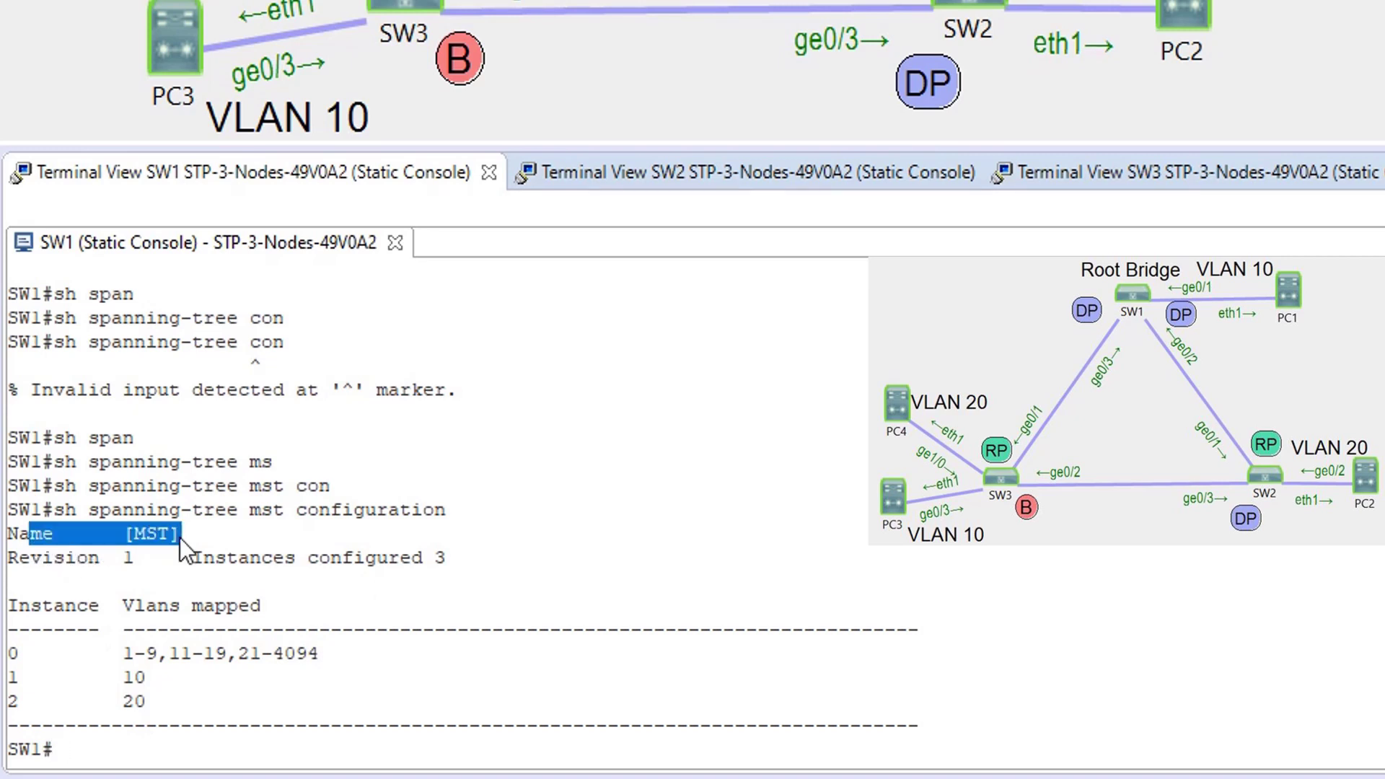
{"action": "left_click_drag", "start_coordinate": [99, 557], "coordinate": [134, 557]}
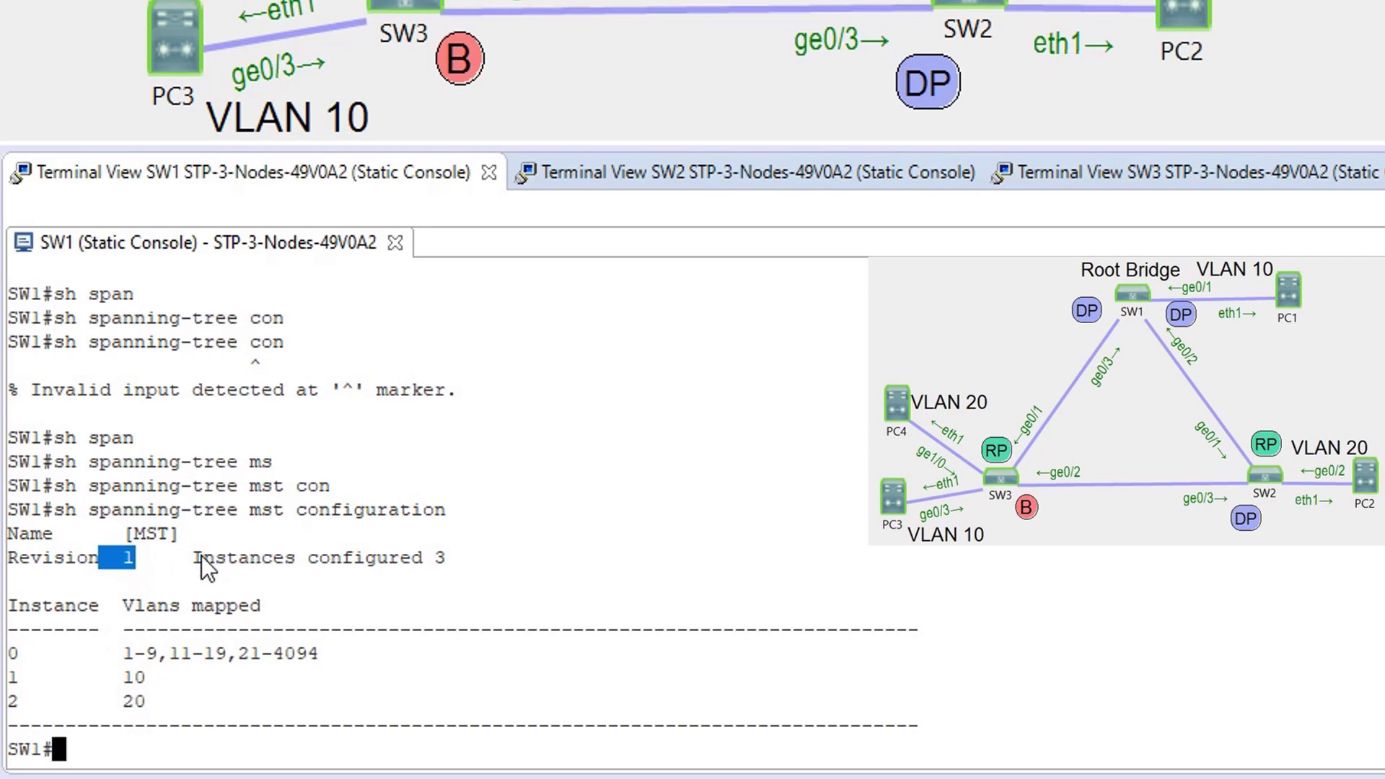
{"action": "left_click_drag", "start_coordinate": [202, 556], "coordinate": [483, 560]}
{"action": "left_click", "coordinate": [24, 682]}
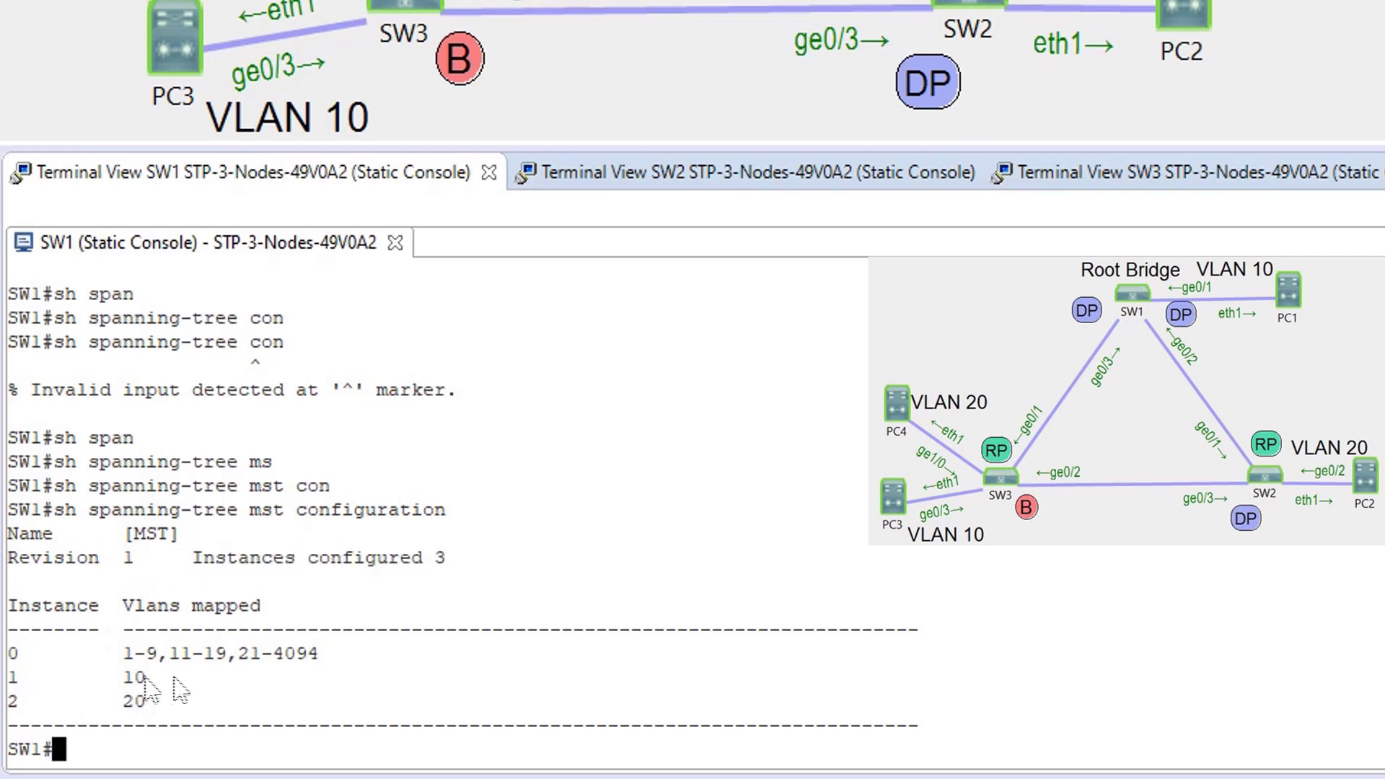
Run show spanning-tree mst 1 on SW1, marking its root-bridge lines, then switch to SW2
{"action": "type", "text": "sh"}
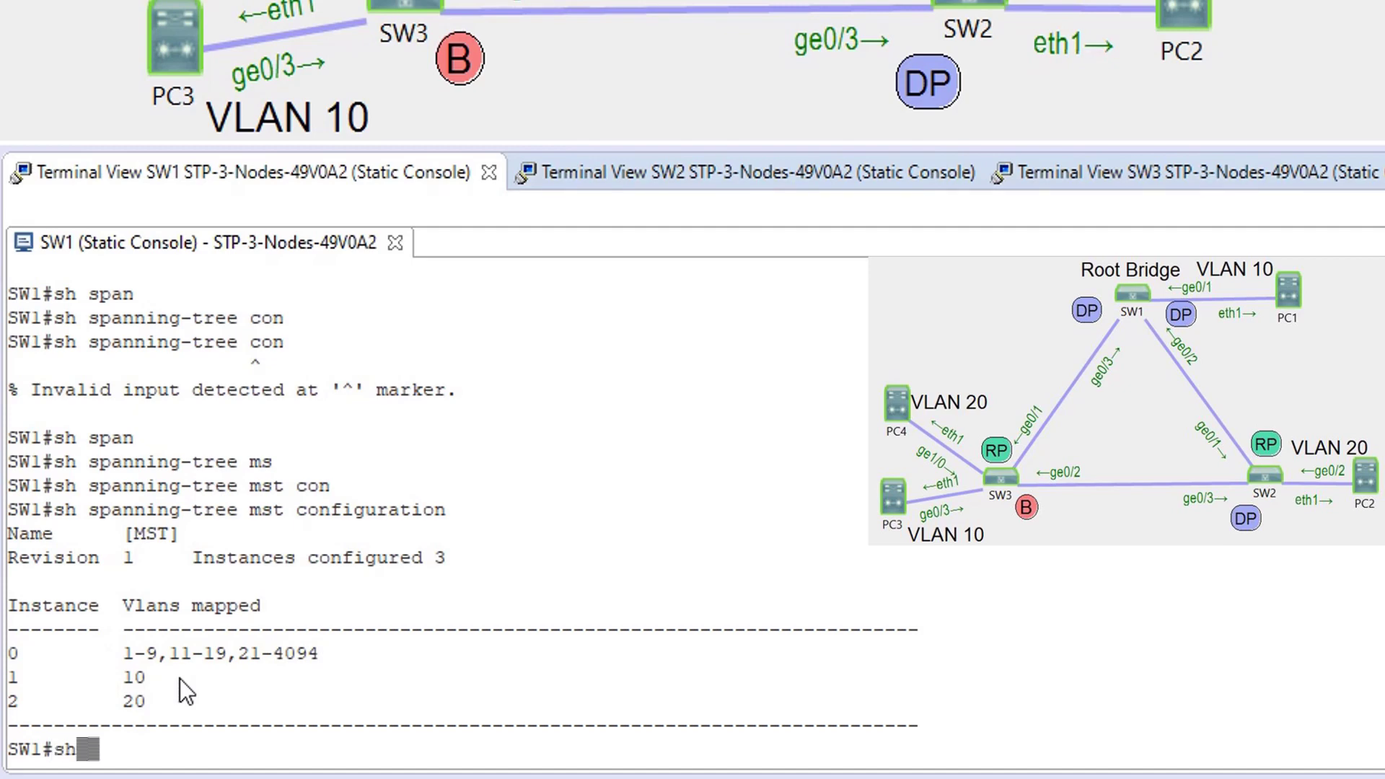
{"action": "type", "text": " sp"}
{"action": "key", "text": "Tab"}
{"action": "type", "text": "ms"}
{"action": "key", "text": "Tab"}
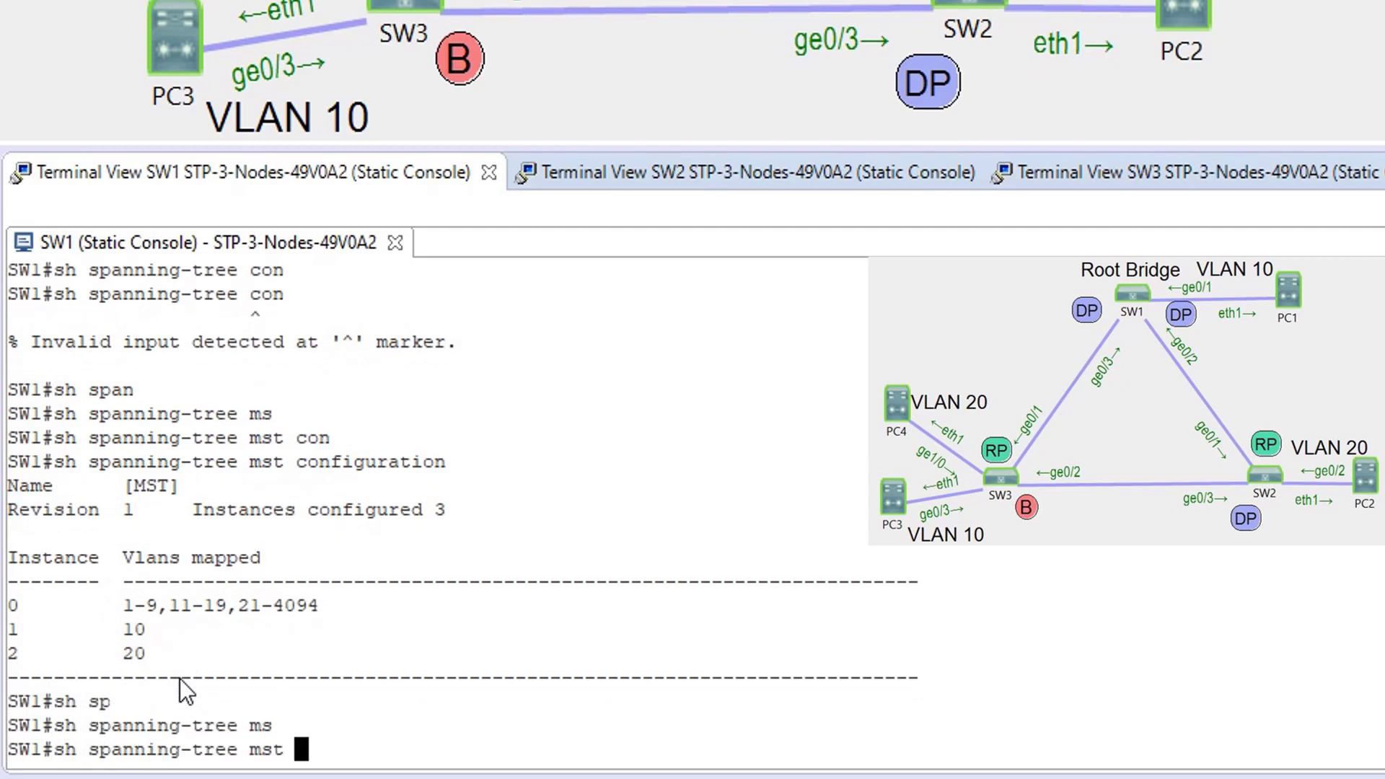
{"action": "type", "text": "?"}
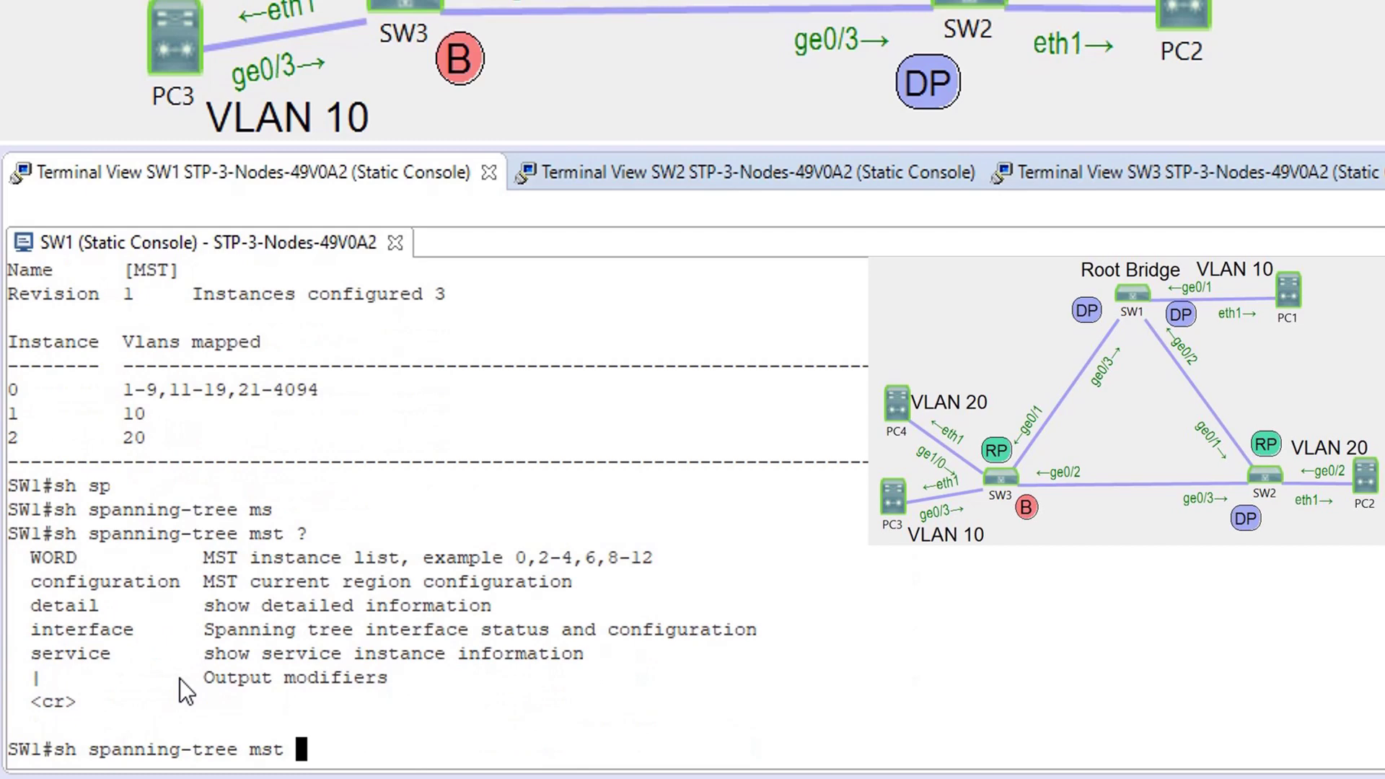
{"action": "type", "text": "1"}
{"action": "key", "text": "Return"}
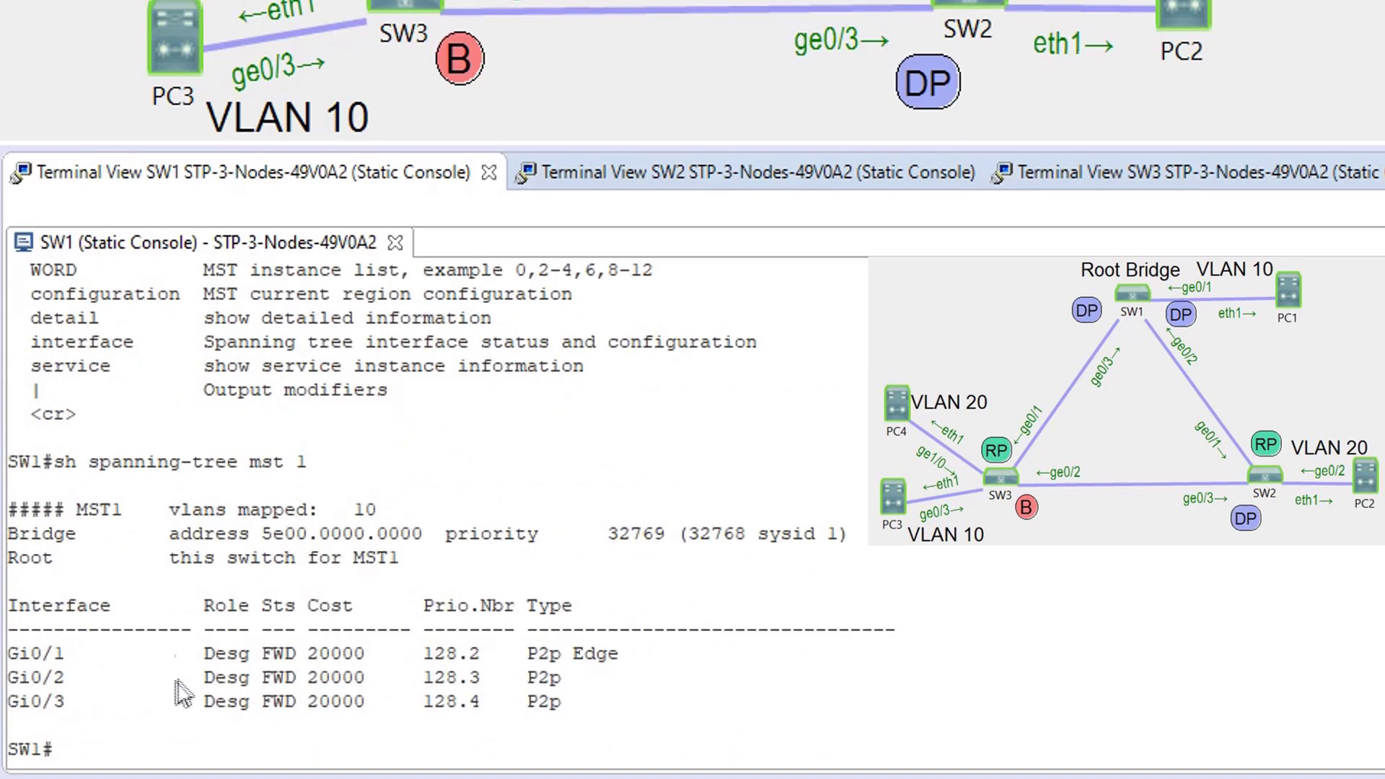
{"action": "left_click_drag", "start_coordinate": [93, 530], "coordinate": [854, 539]}
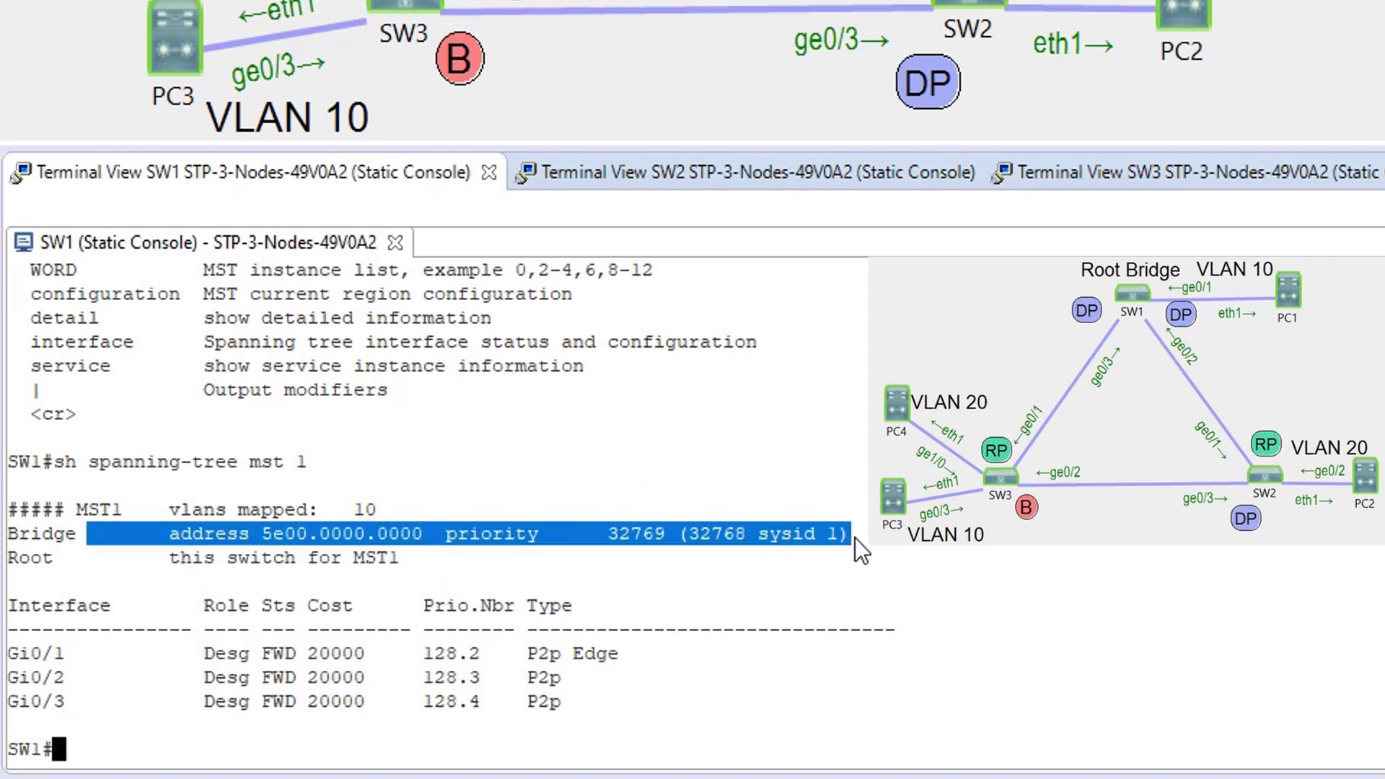
{"action": "left_click_drag", "start_coordinate": [148, 564], "coordinate": [391, 571]}
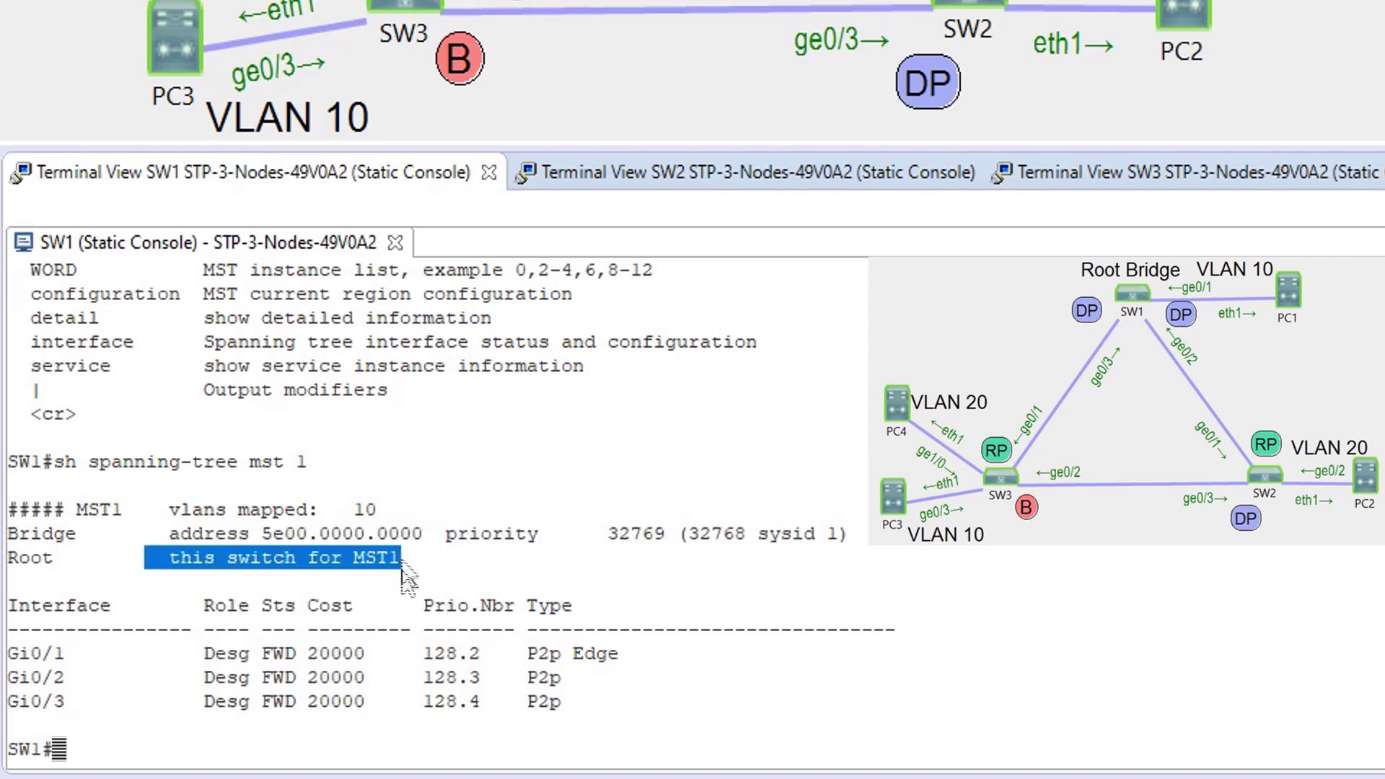
{"action": "left_click", "coordinate": [651, 172]}
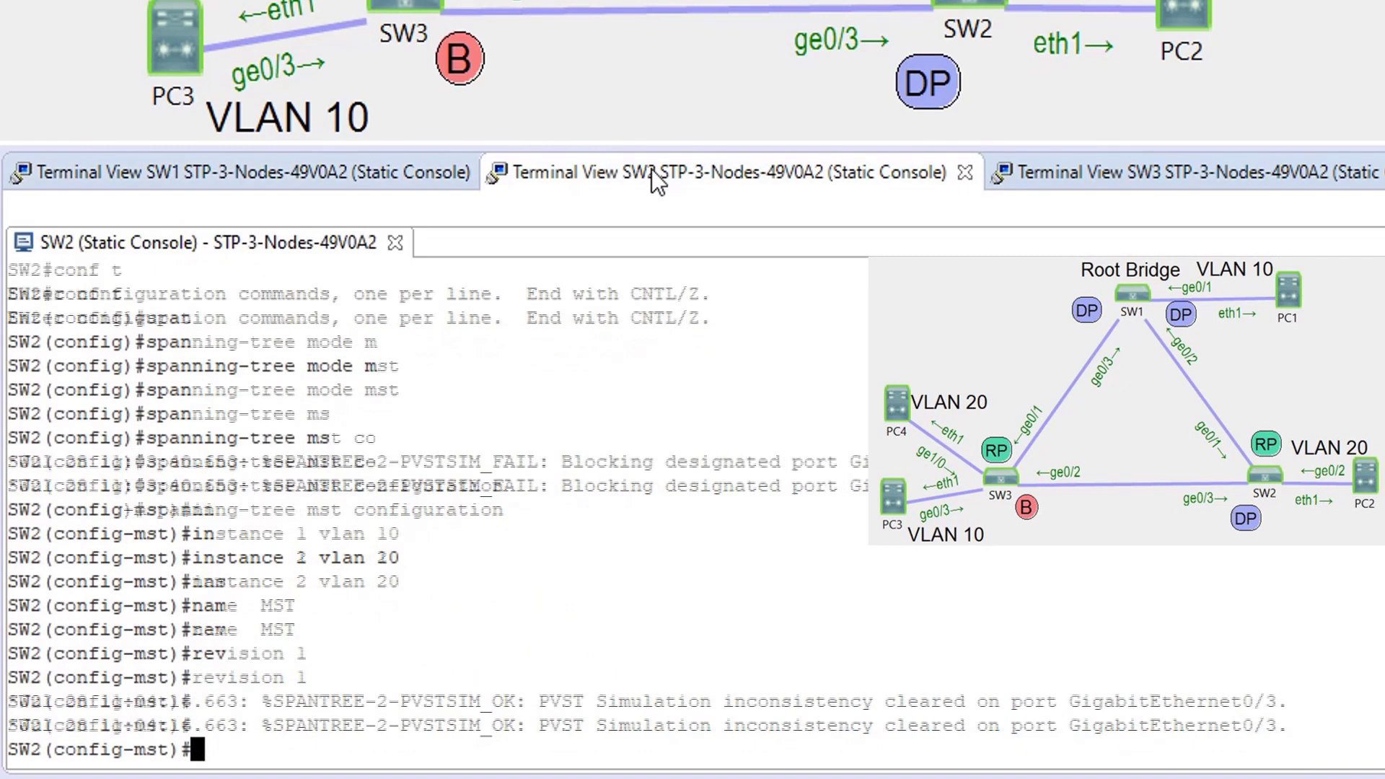
Exit configuration mode on SW2 and run show spanning-tree mst 1
{"action": "type", "text": "end"}
{"action": "key", "text": "Return"}
{"action": "type", "text": "sh span"}
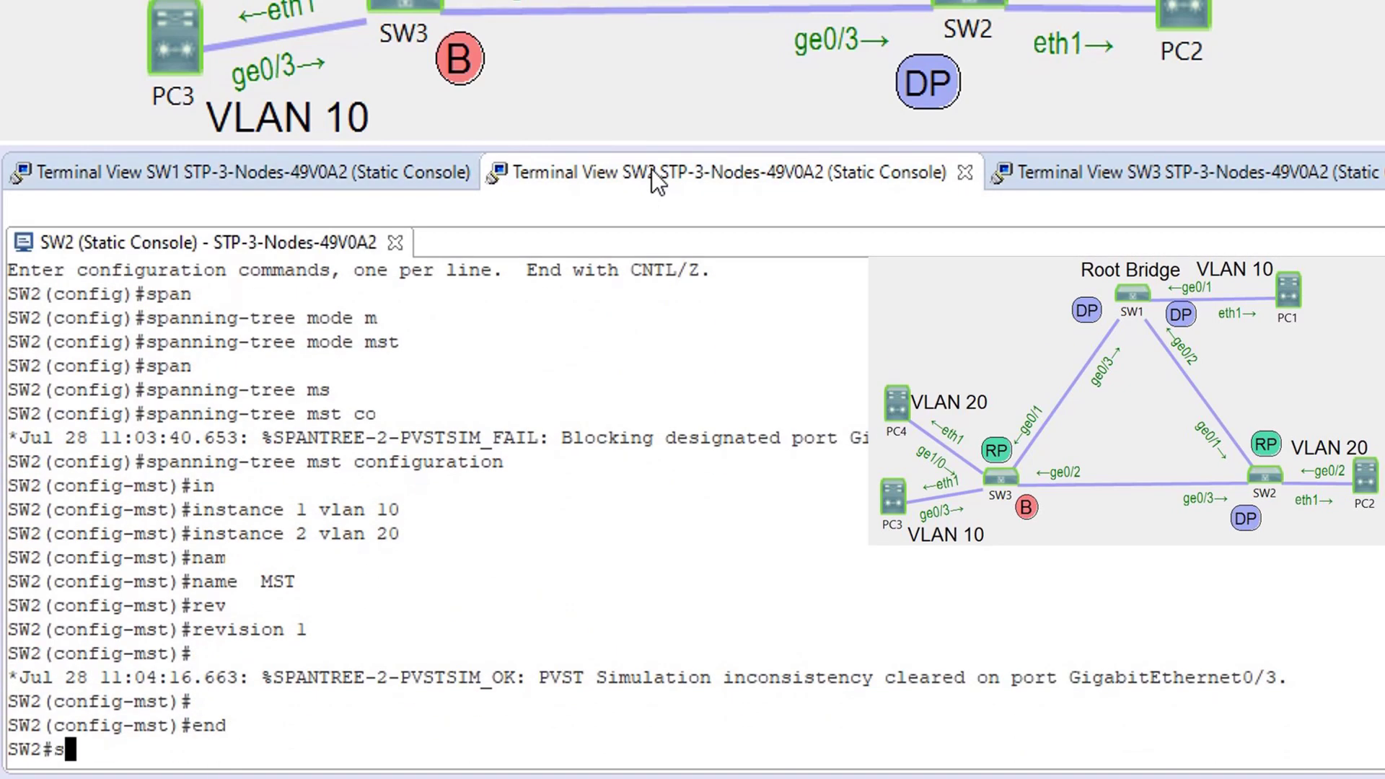
{"action": "key", "text": "Tab"}
{"action": "type", "text": "ms"}
{"action": "key", "text": "Tab"}
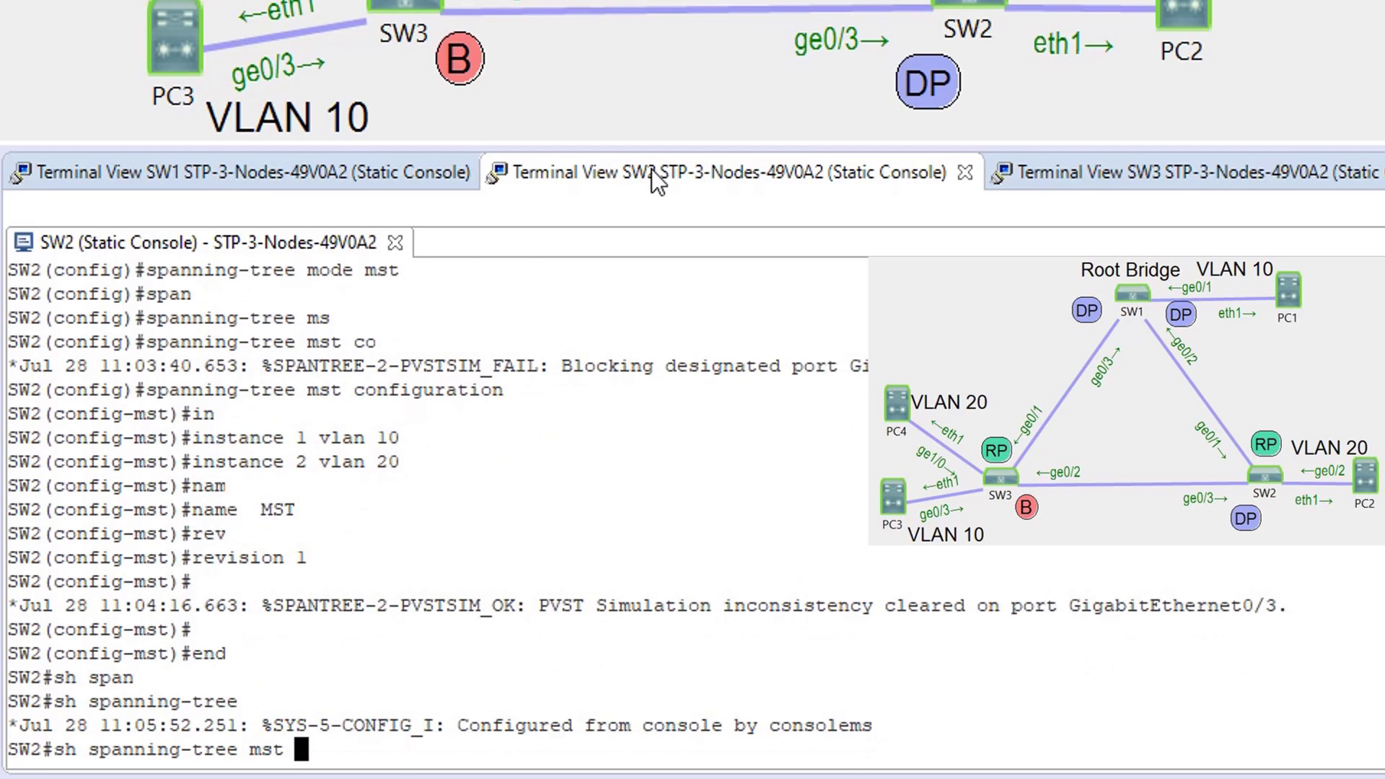
{"action": "type", "text": "1"}
{"action": "key", "text": "Return"}
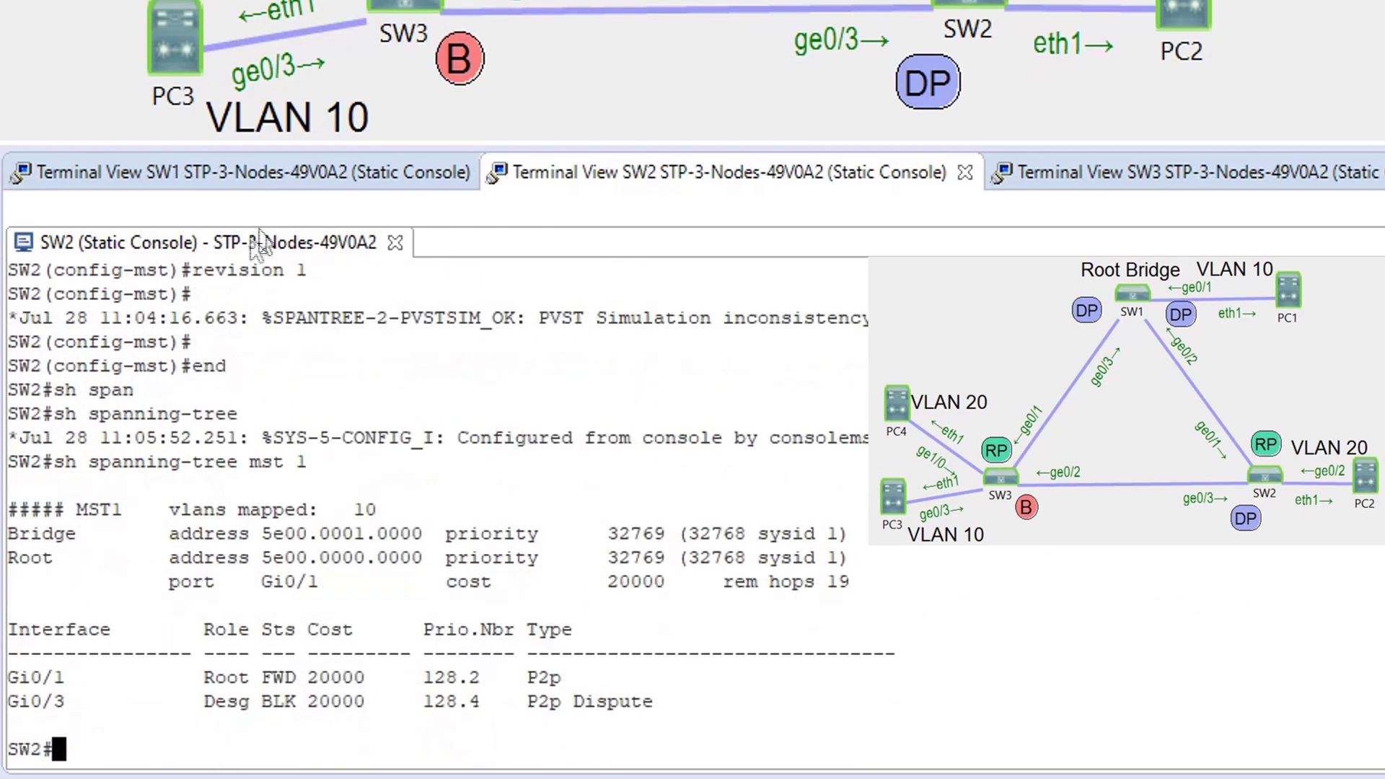
Highlight SW2's bridge address, root path cost, Gi0/1 root port and Gi0/3 designated role
{"action": "left_click_drag", "start_coordinate": [144, 548], "coordinate": [433, 544]}
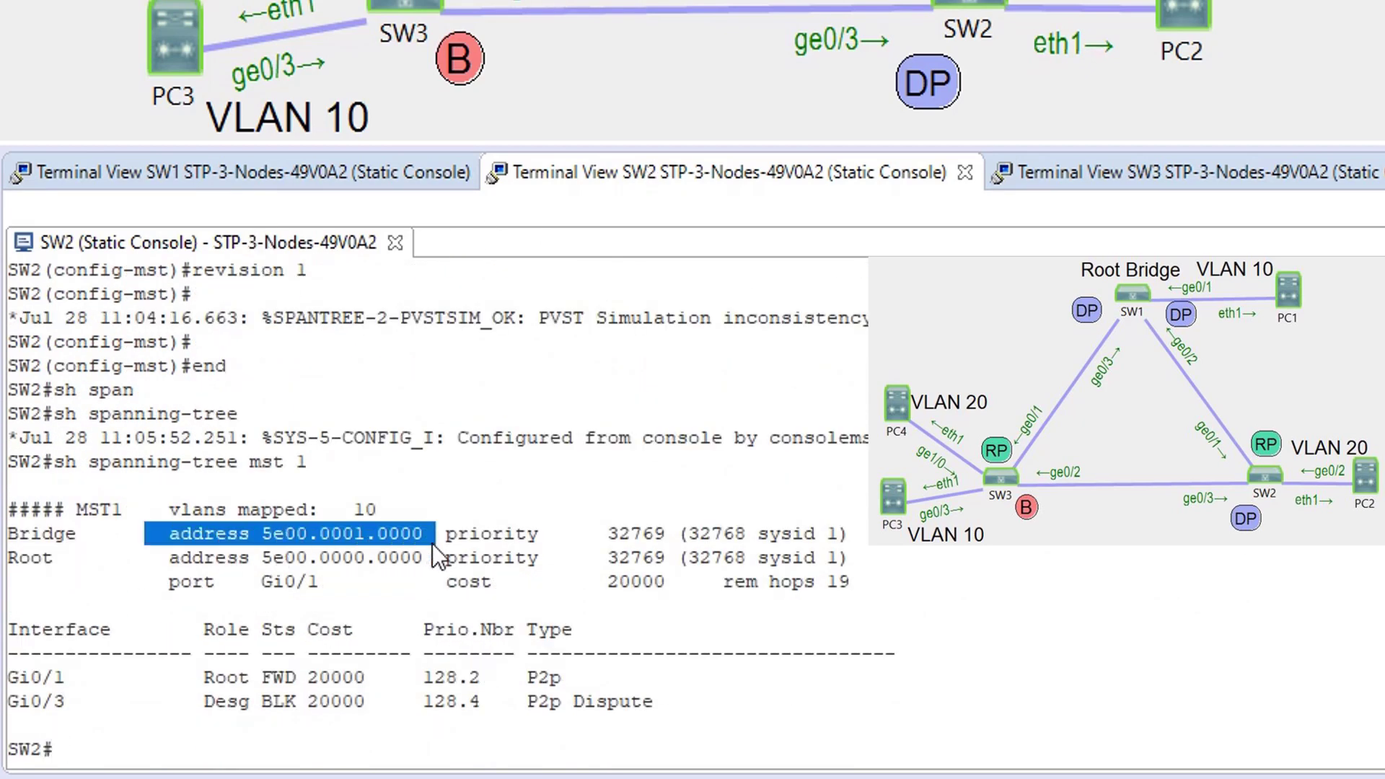
{"action": "left_click", "coordinate": [273, 538]}
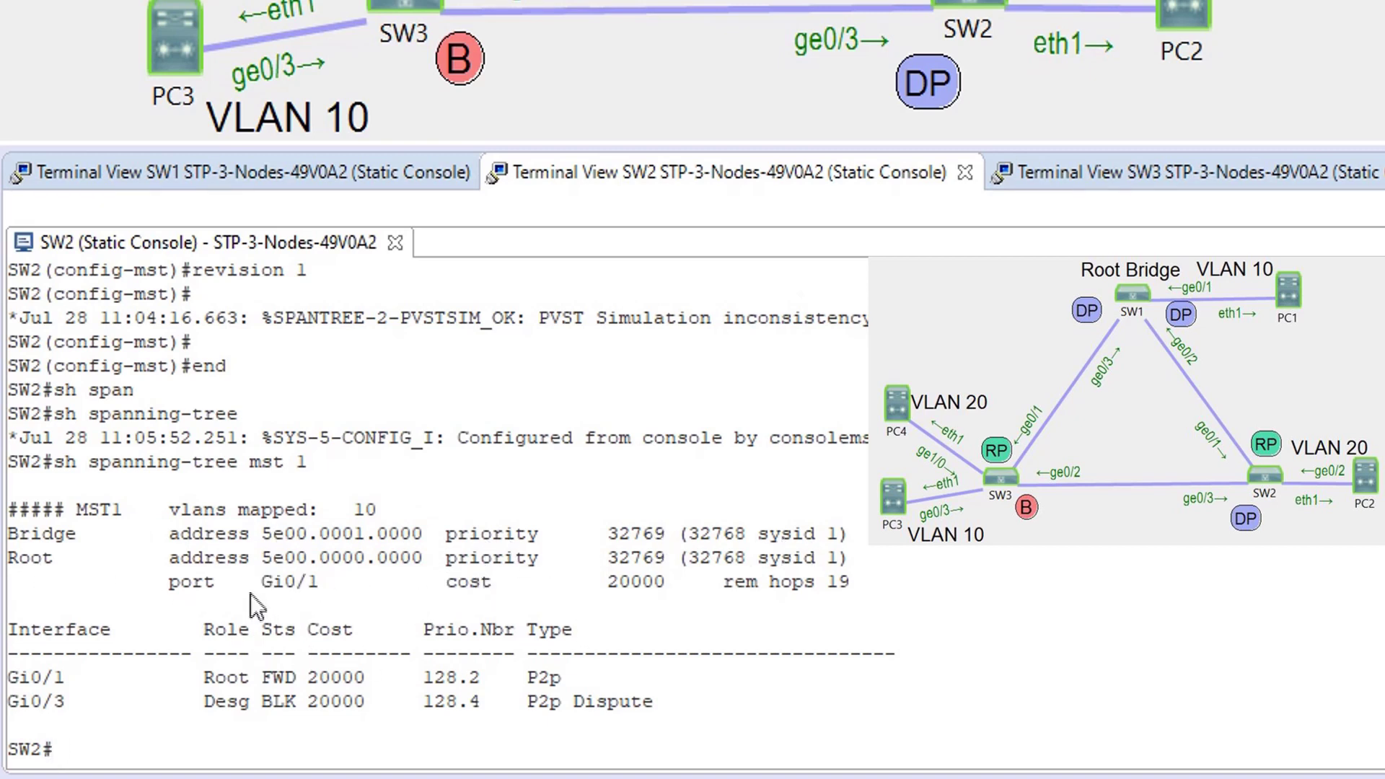
{"action": "left_click_drag", "start_coordinate": [851, 581], "coordinate": [605, 583]}
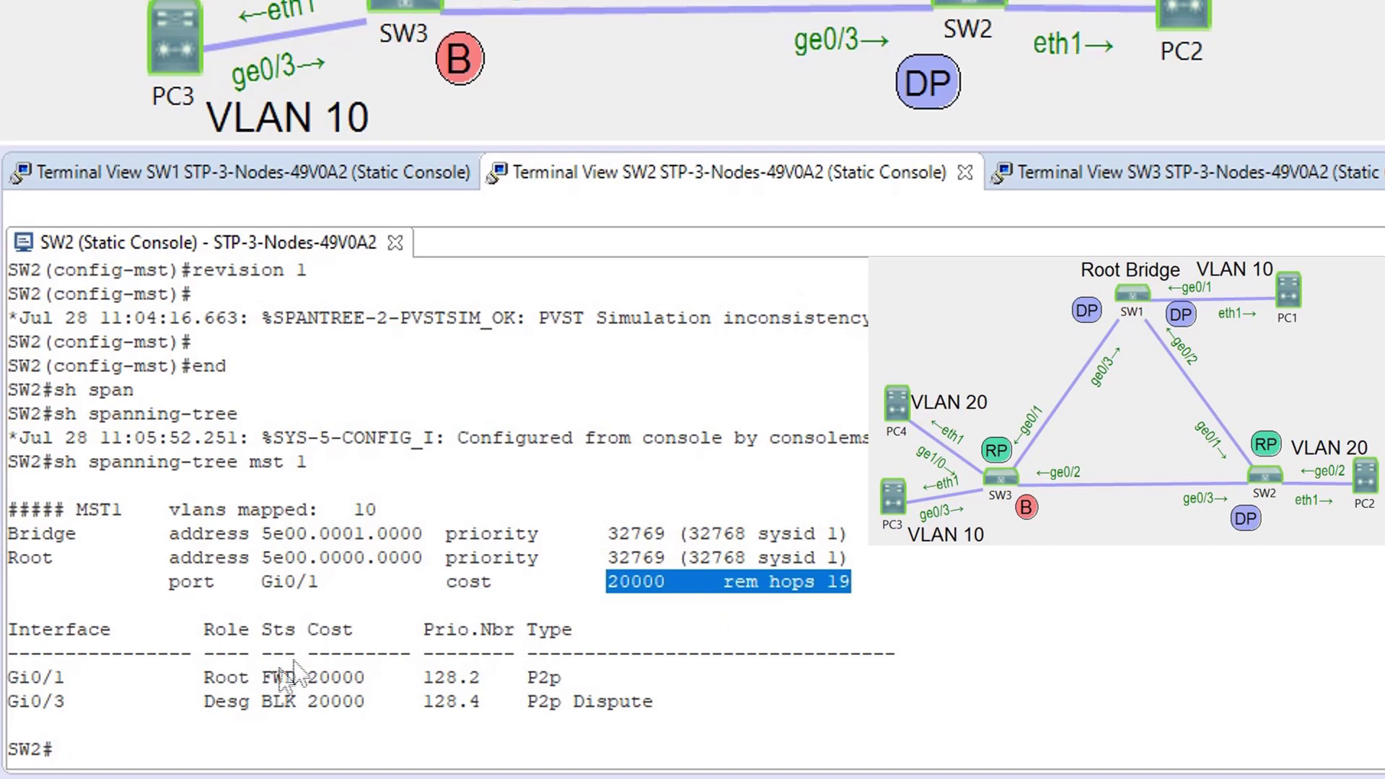
{"action": "left_click_drag", "start_coordinate": [181, 677], "coordinate": [322, 686]}
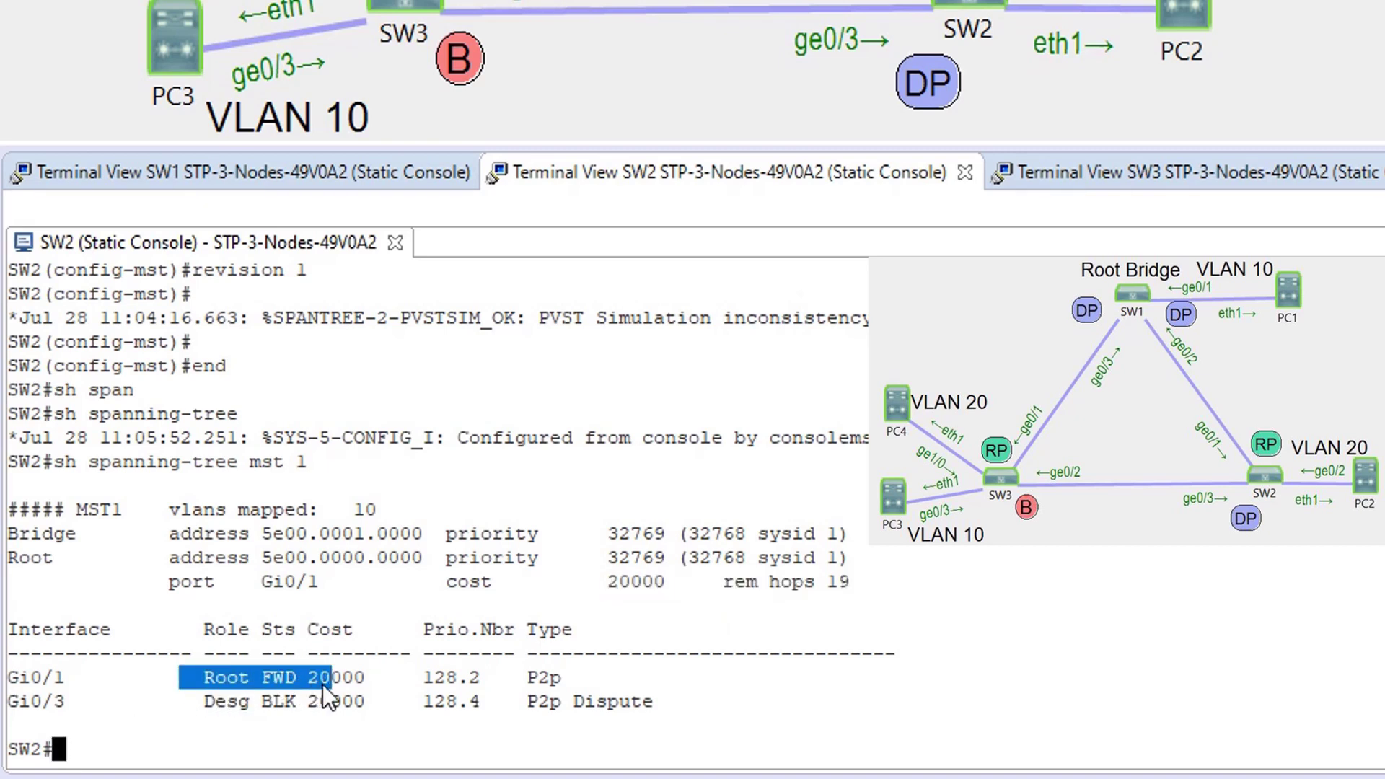
{"action": "left_click_drag", "start_coordinate": [189, 705], "coordinate": [254, 717]}
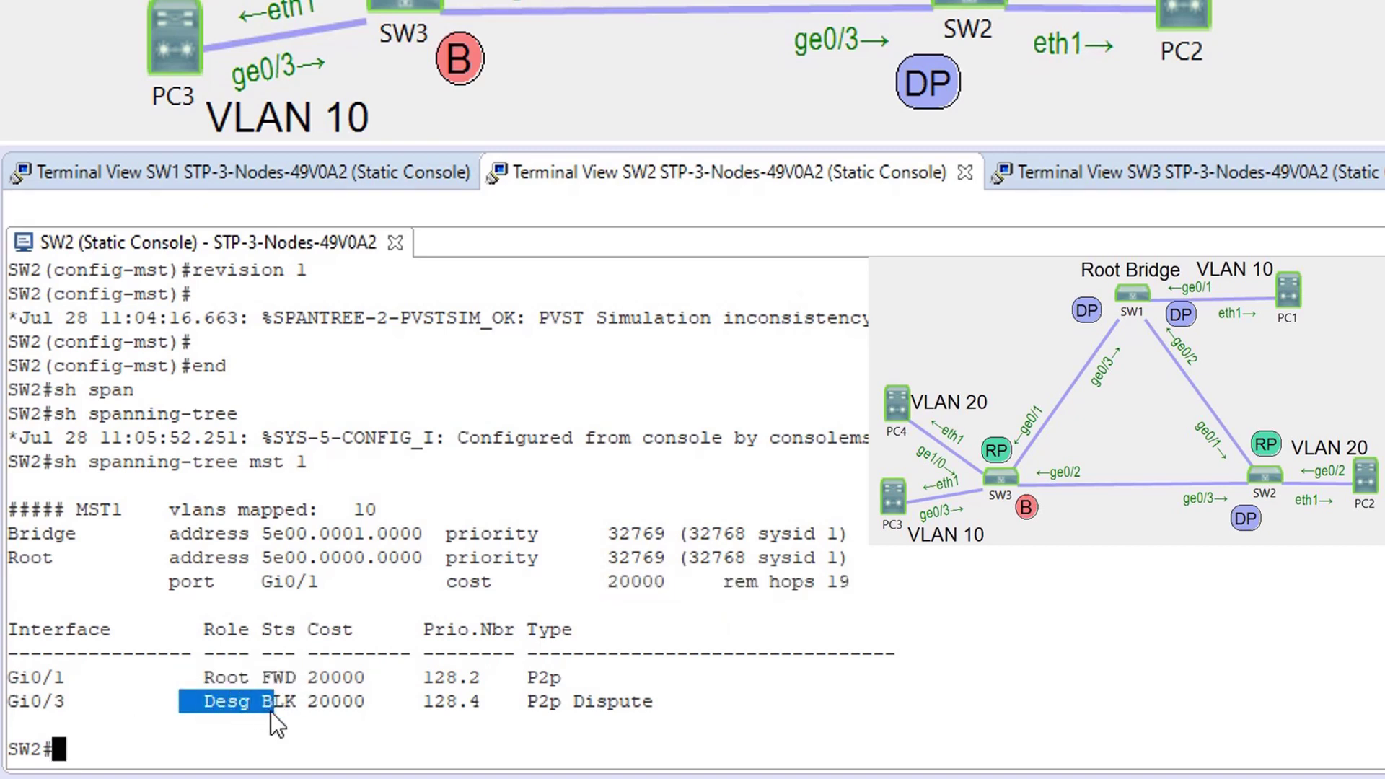
Show MST details for interface g0/1, marking BPDU counts and per-instance roles, then return to SW1
{"action": "key", "text": "Up"}
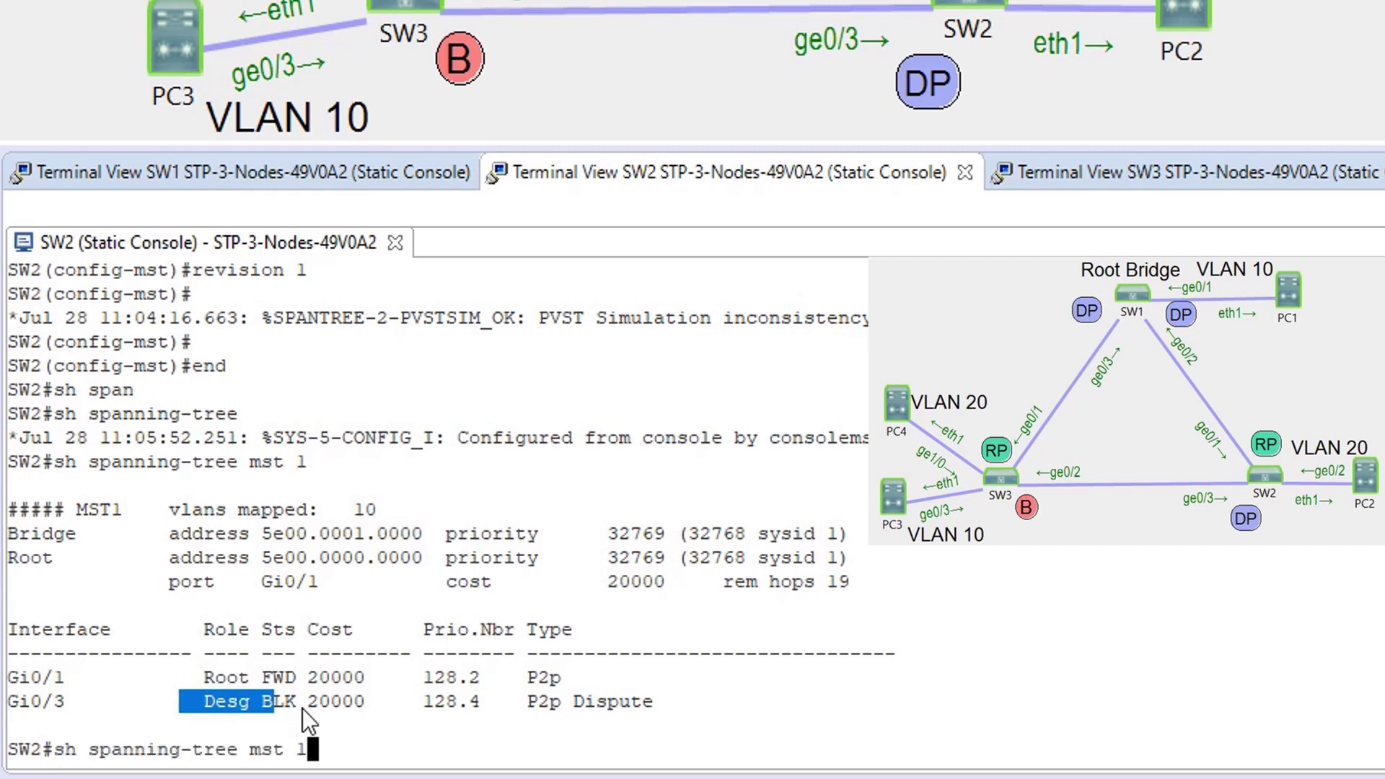
{"action": "key", "text": "BackSpace"}
{"action": "type", "text": "in"}
{"action": "key", "text": "Tab"}
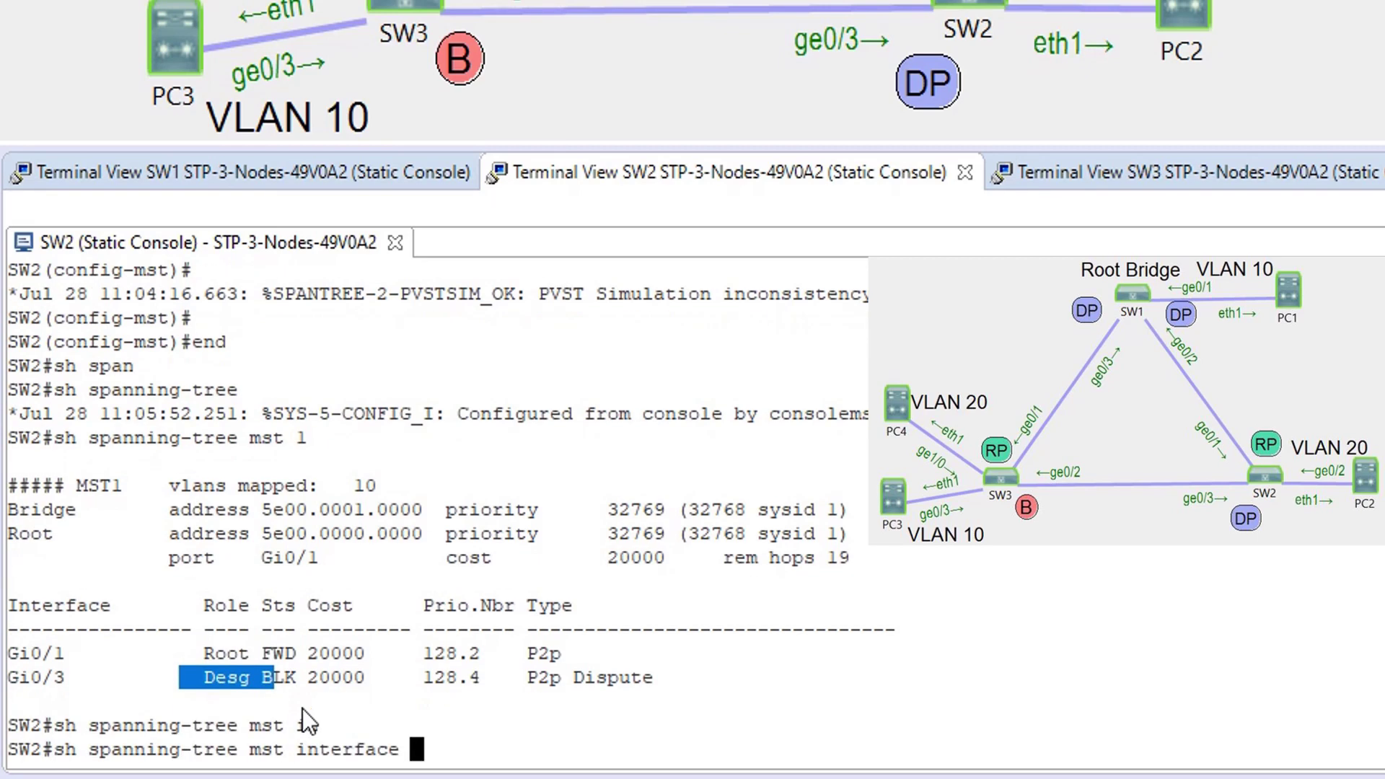
{"action": "type", "text": "g0/1"}
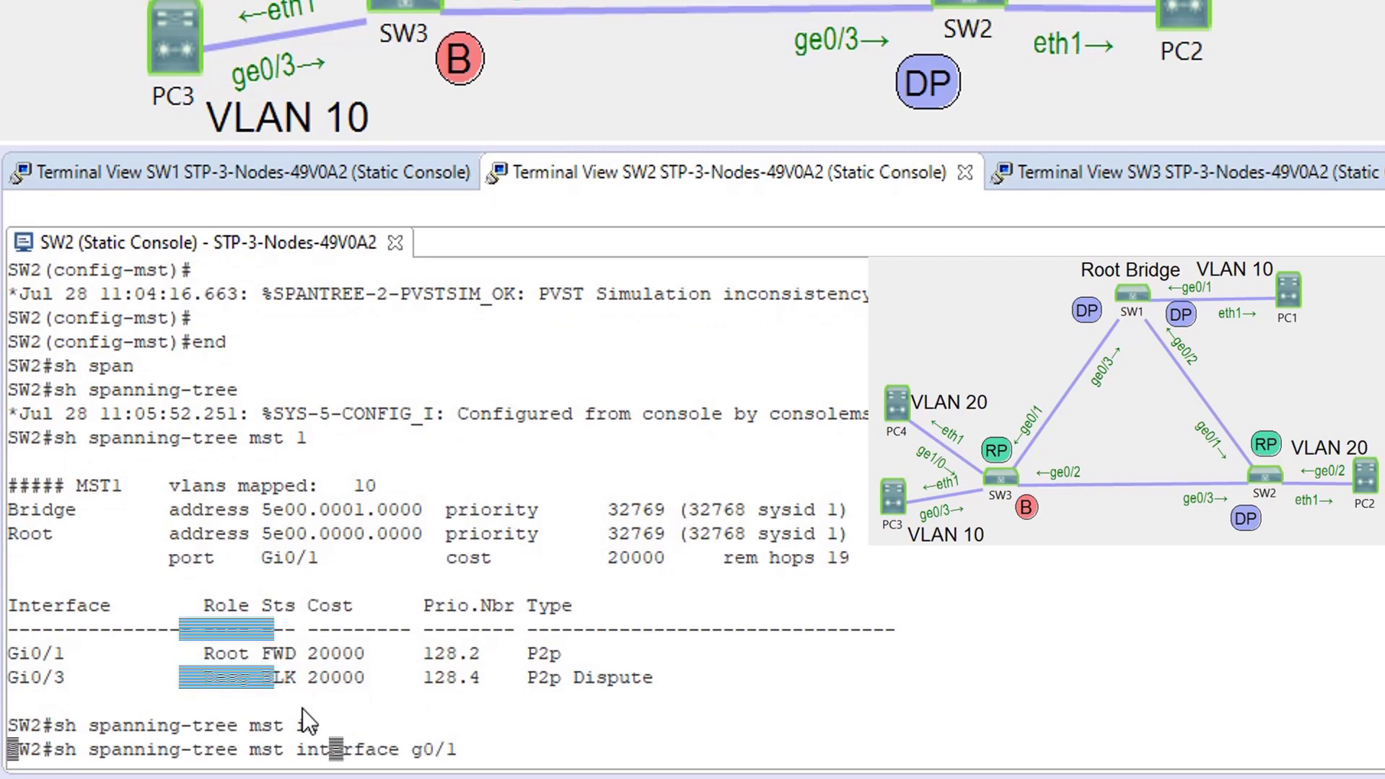
{"action": "key", "text": "Return"}
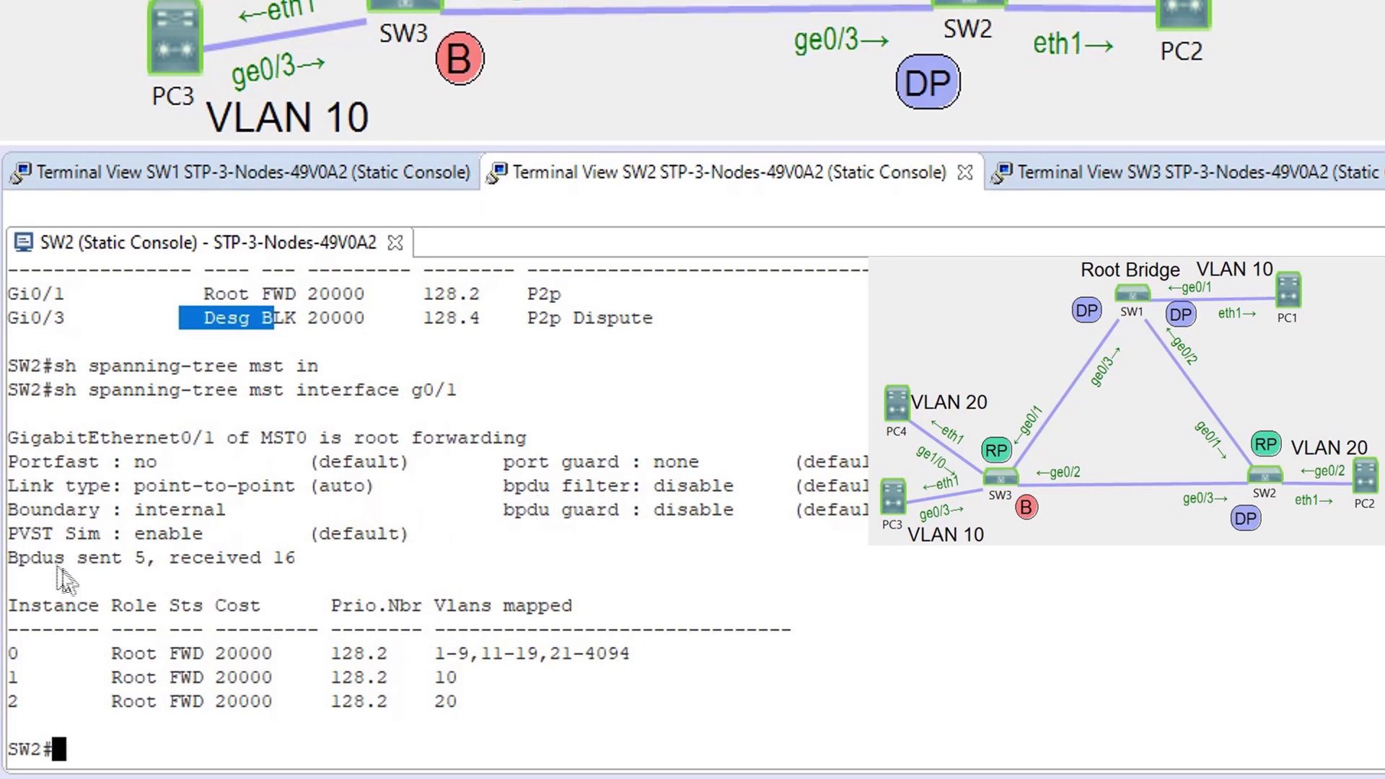
{"action": "left_click_drag", "start_coordinate": [53, 557], "coordinate": [291, 565]}
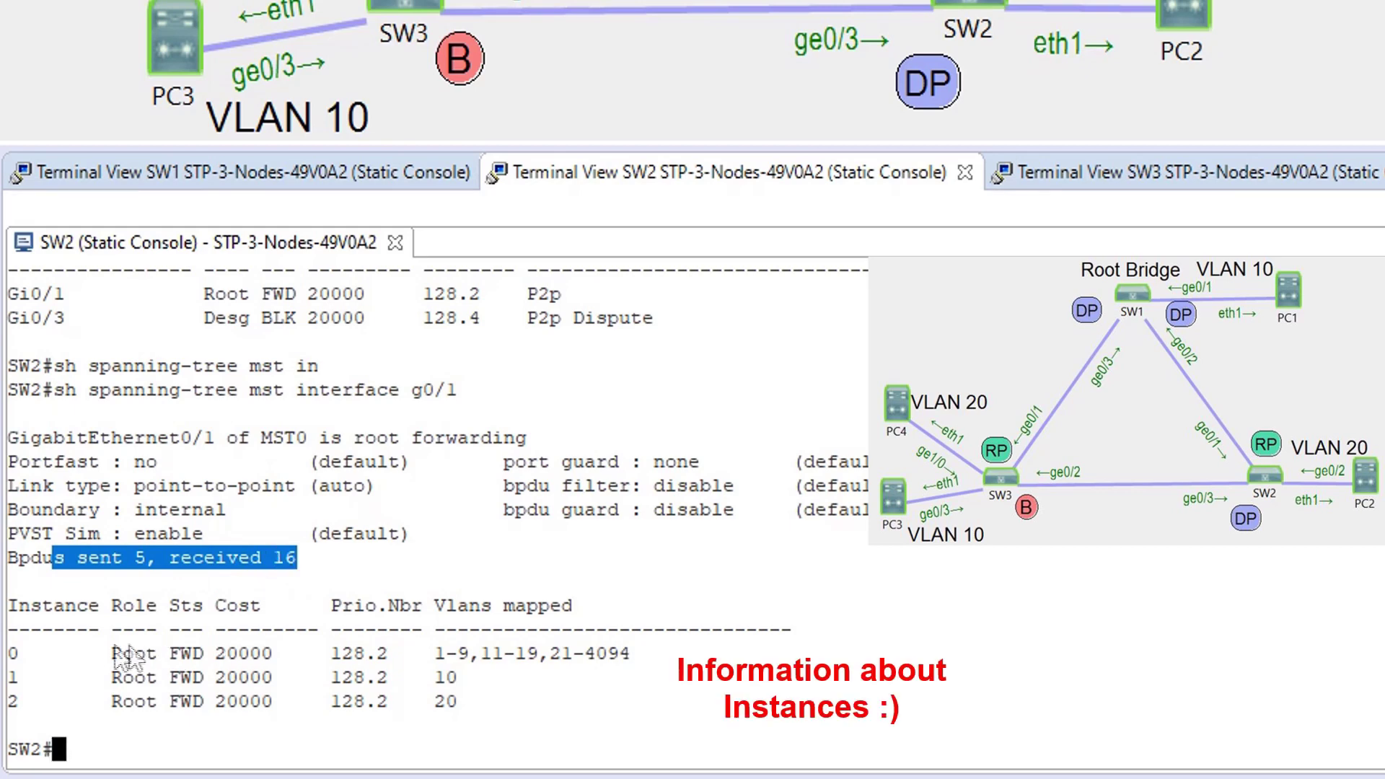
{"action": "left_click_drag", "start_coordinate": [102, 653], "coordinate": [487, 705]}
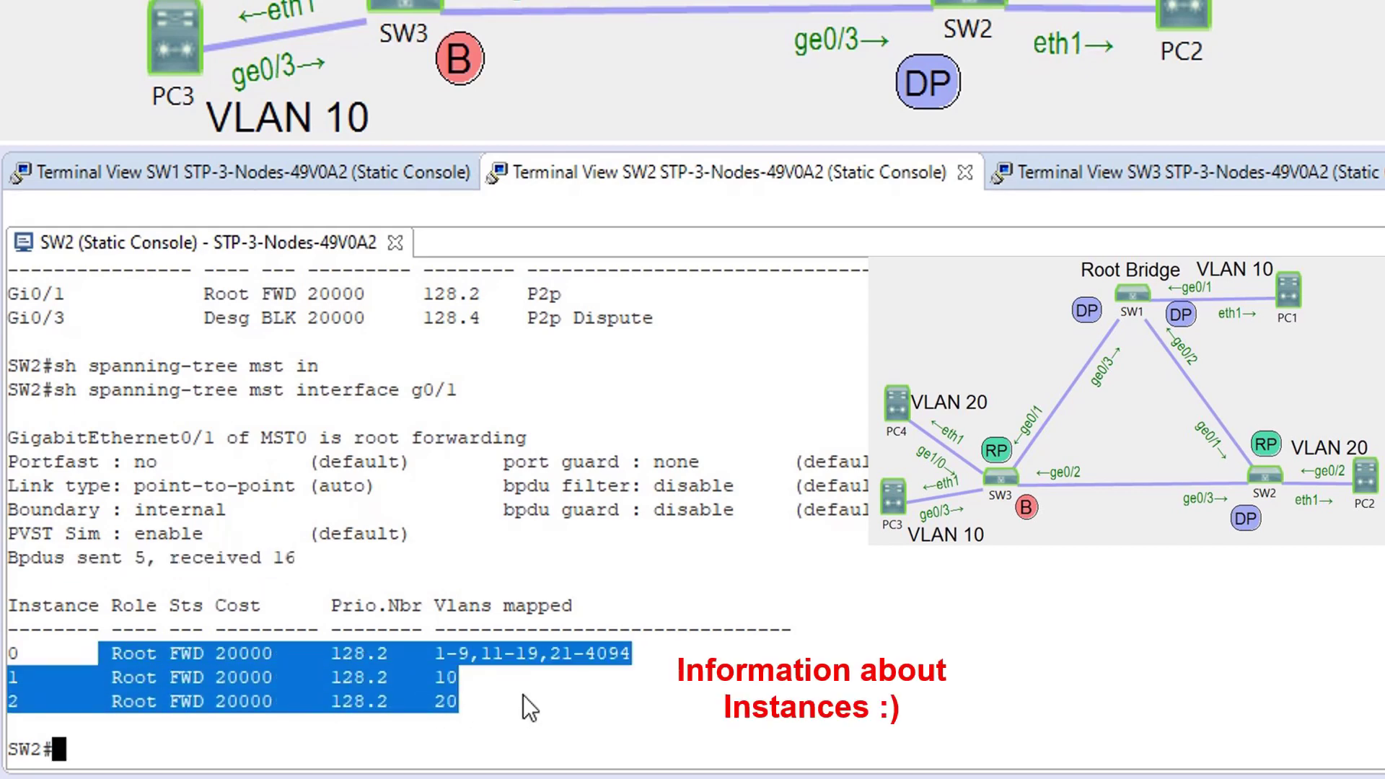
{"action": "left_click", "coordinate": [349, 171]}
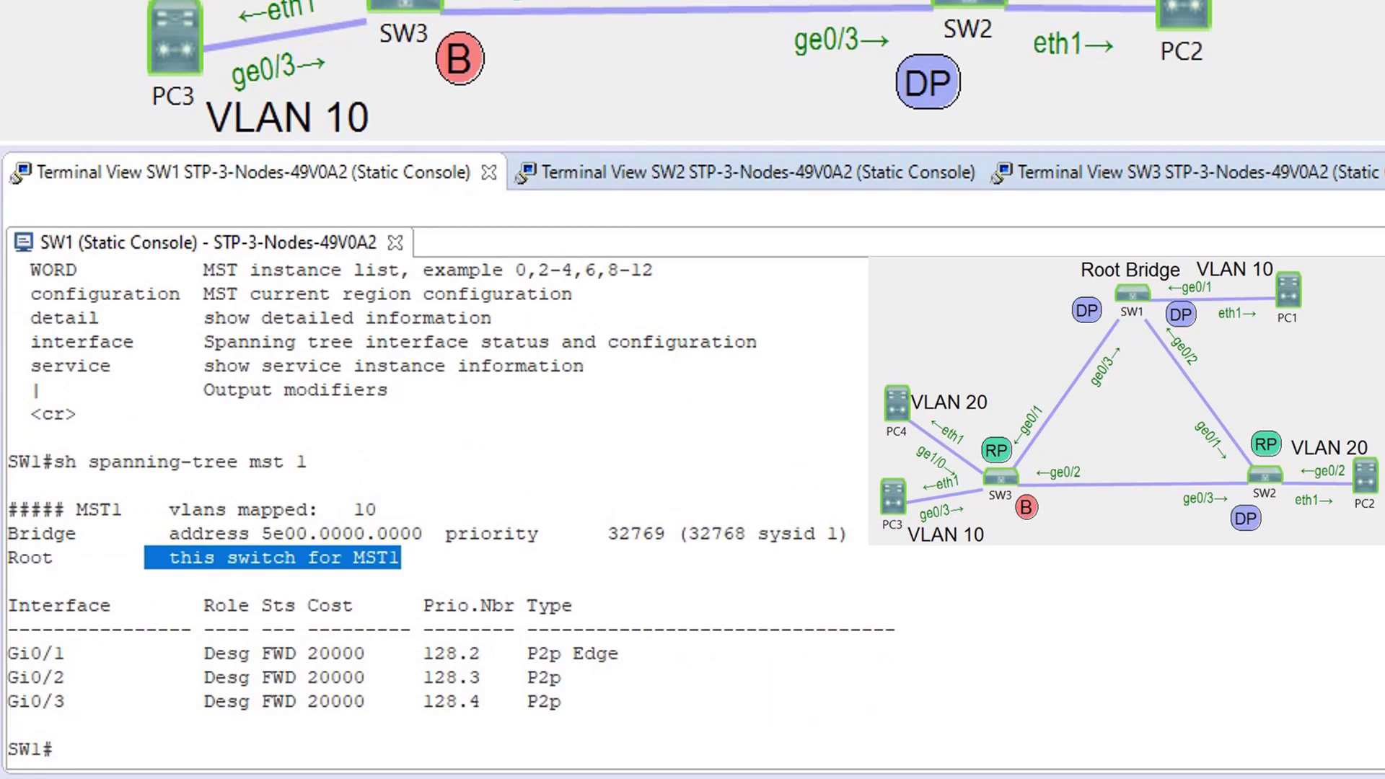
On SW3's console, run show spanning-tree and page to the MST1 and MST2 sections
{"action": "left_click", "coordinate": [1241, 179]}
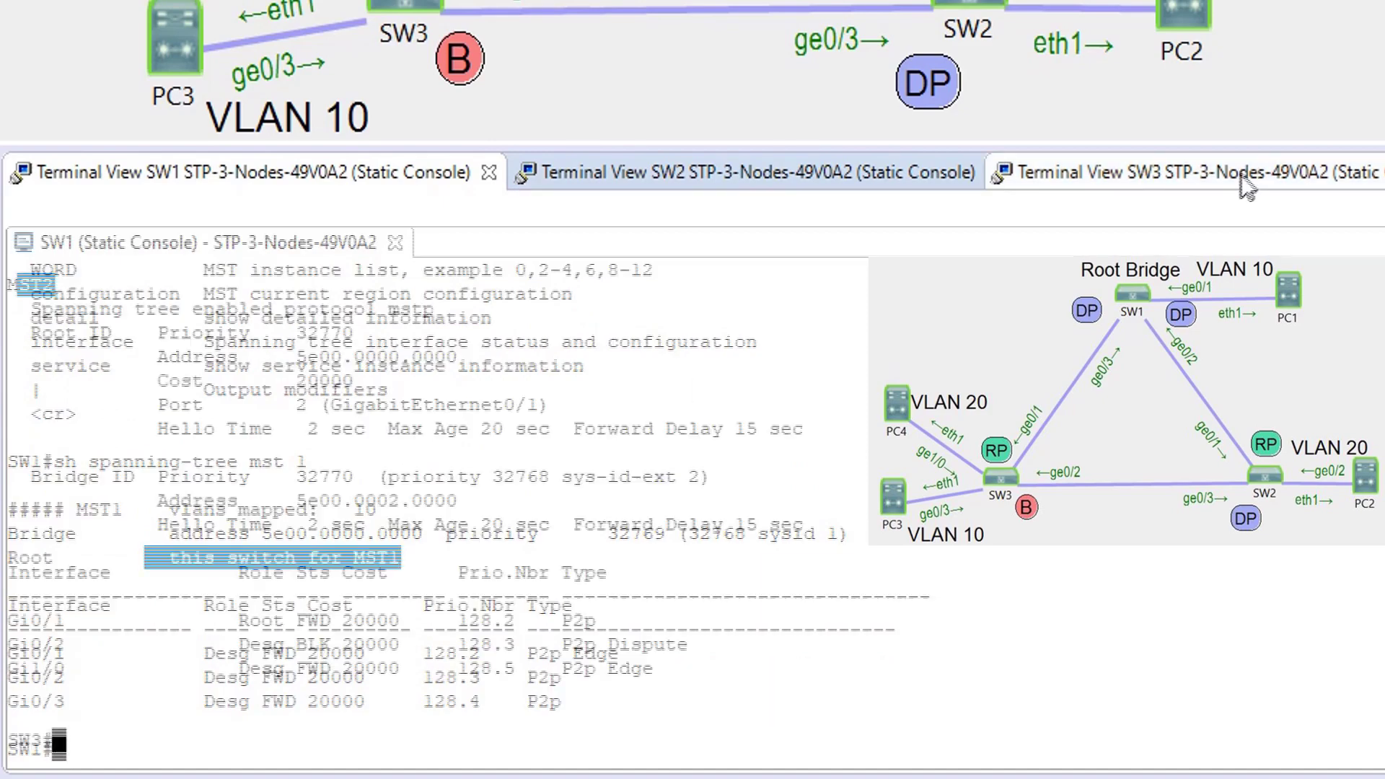
{"action": "key", "text": "Return"}
{"action": "type", "text": "sh span"}
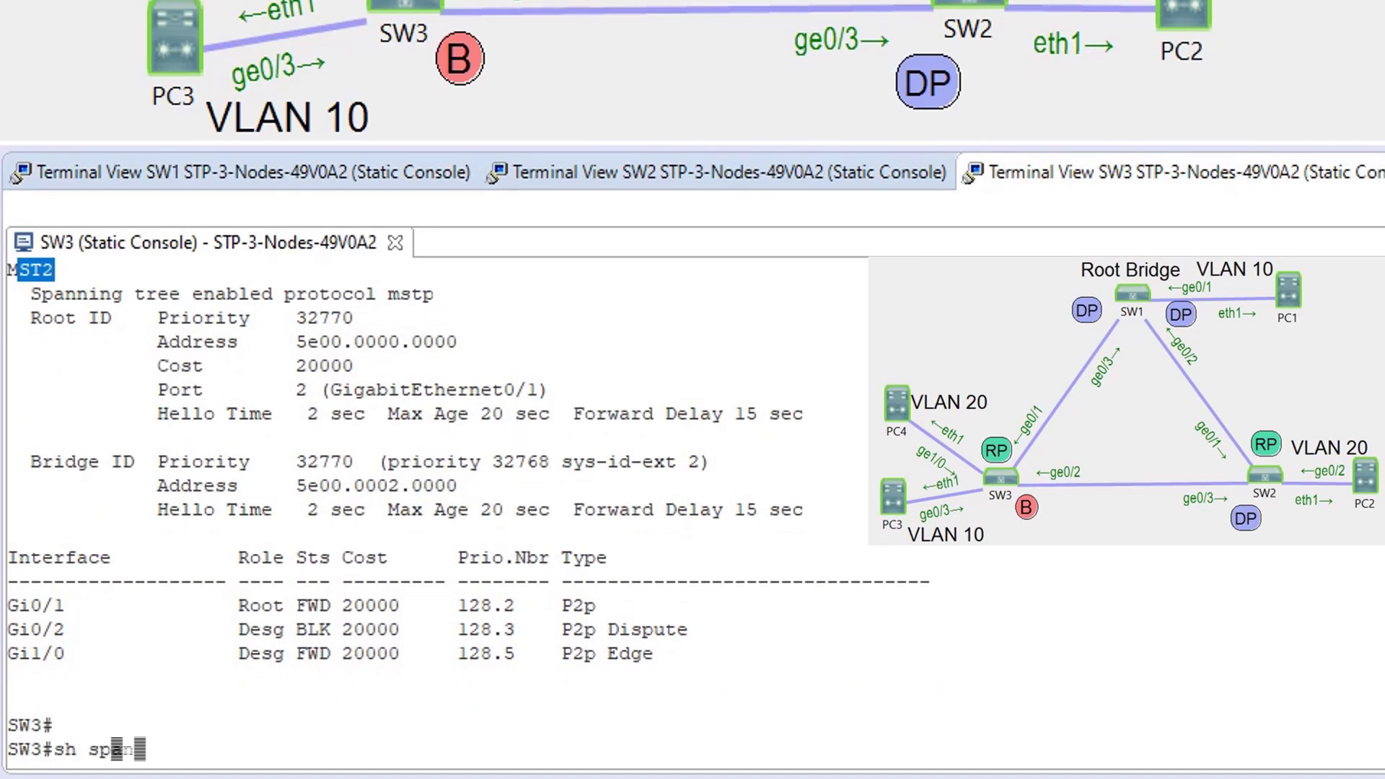
{"action": "key", "text": "Tab"}
{"action": "key", "text": "Return"}
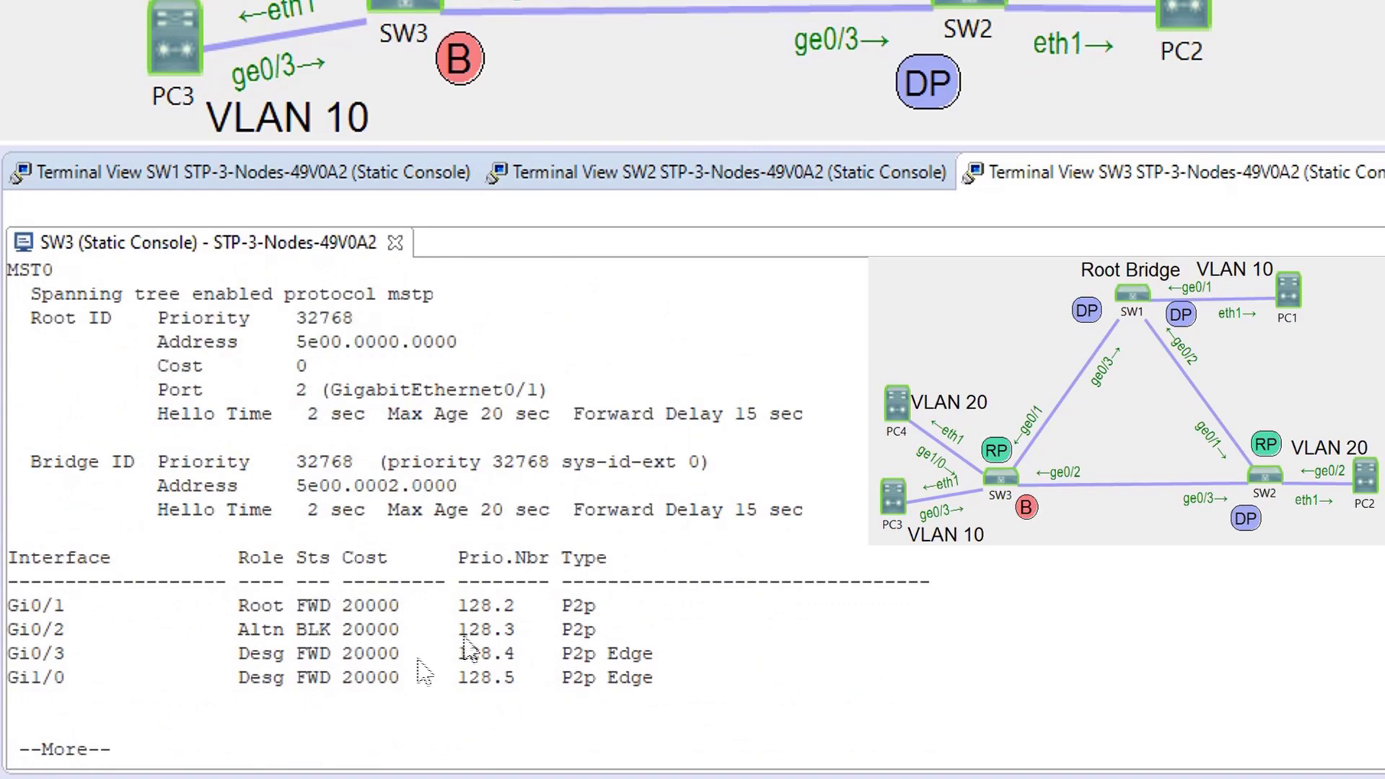
{"action": "key", "text": "space"}
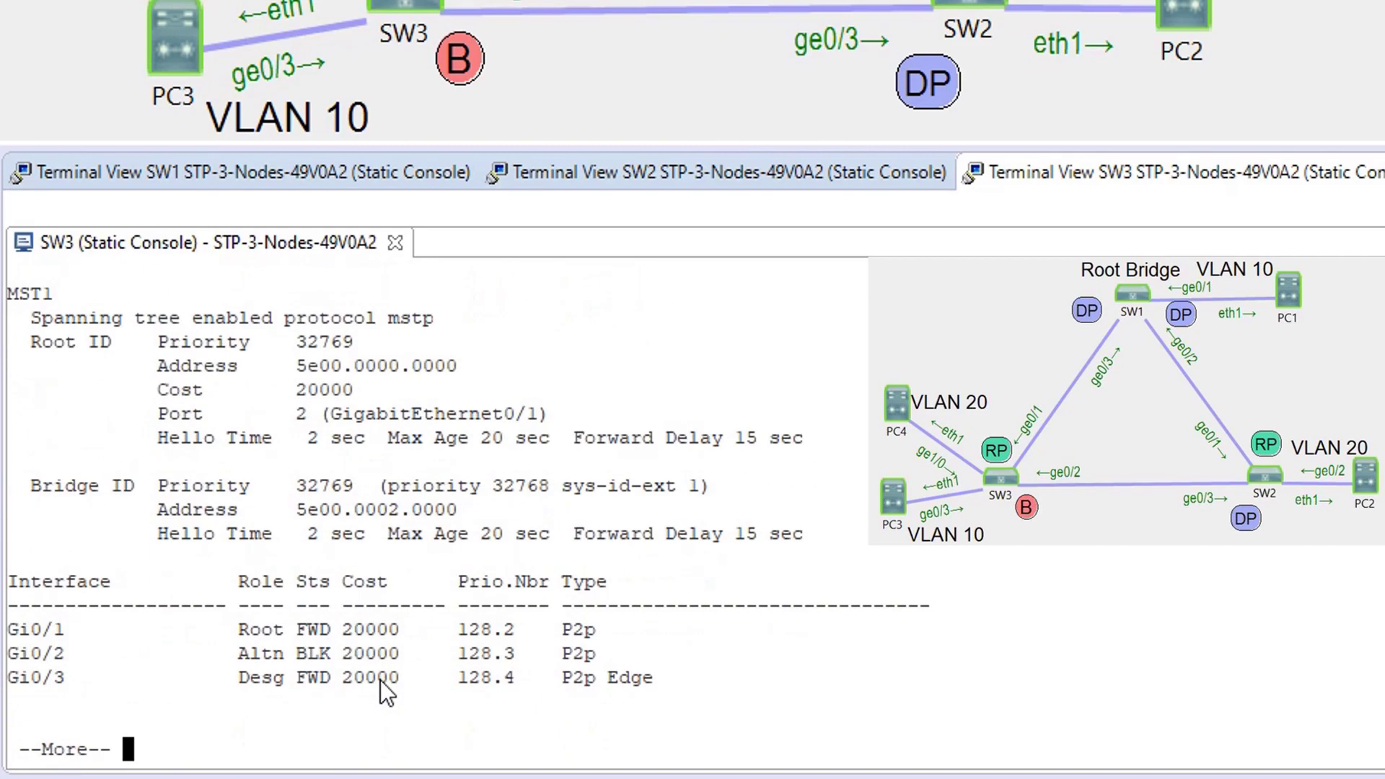
{"action": "key", "text": "space"}
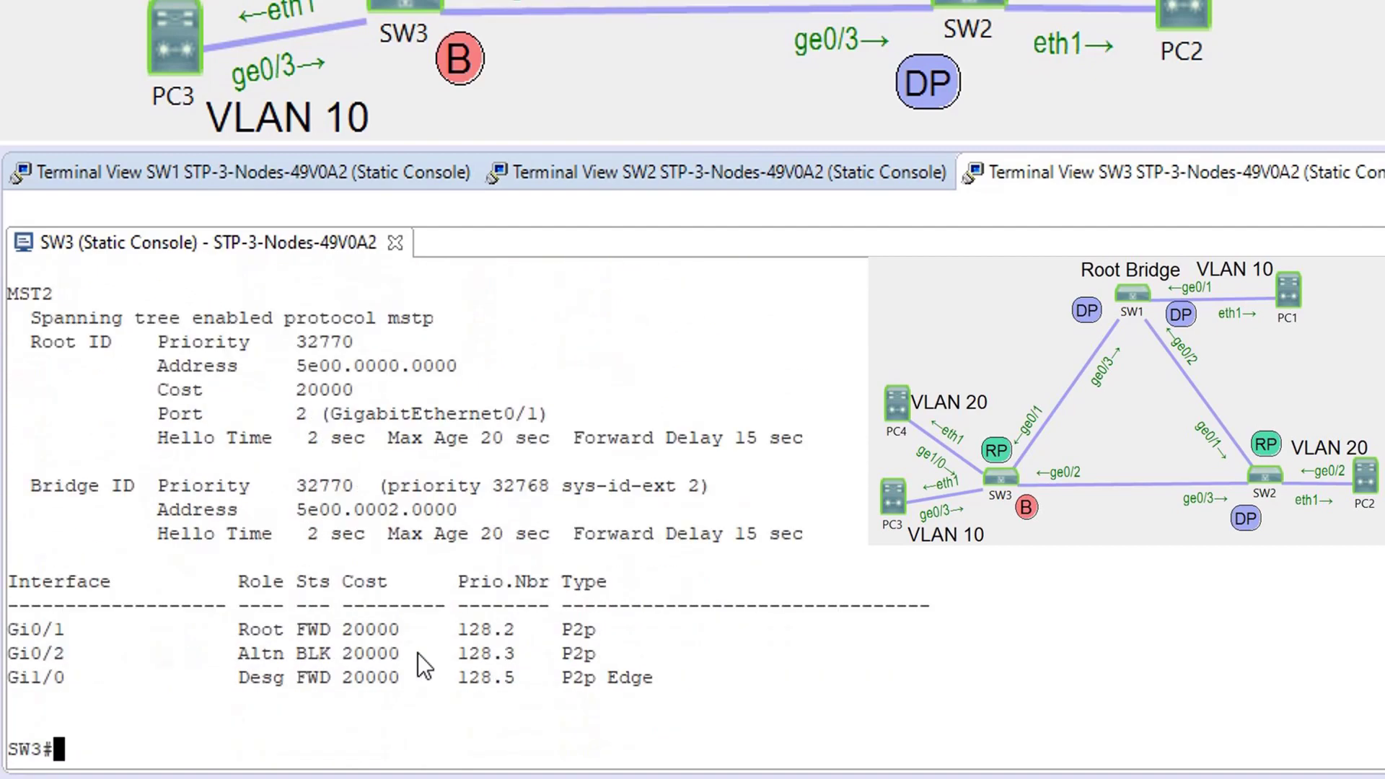
Highlight Gi0/2's alternate blocking rows in MST1 and MST2, then switch to SW1
{"action": "scroll", "coordinate": [418, 652], "scroll_direction": "up", "scroll_amount": 5}
{"action": "scroll", "coordinate": [426, 663], "scroll_direction": "up", "scroll_amount": 10}
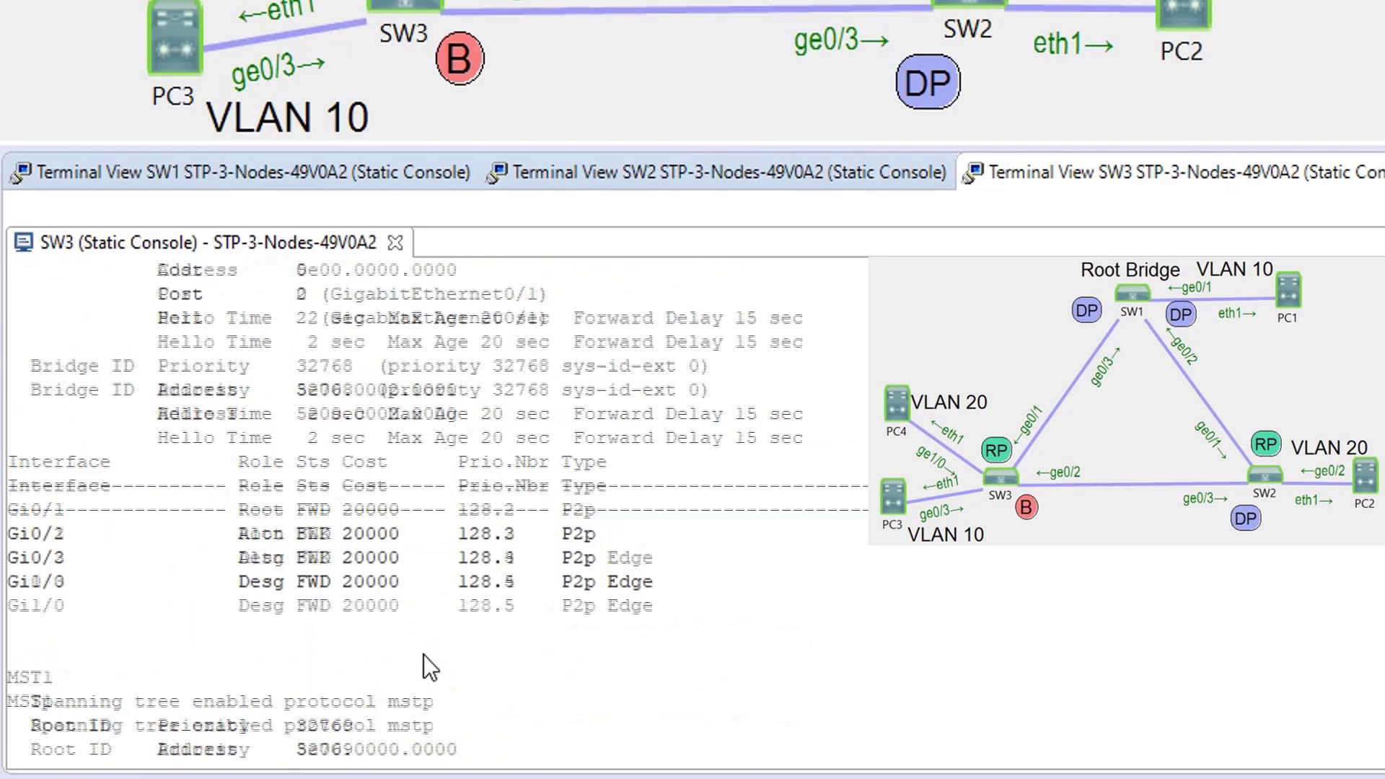
{"action": "scroll", "coordinate": [355, 570], "scroll_direction": "down", "scroll_amount": 1}
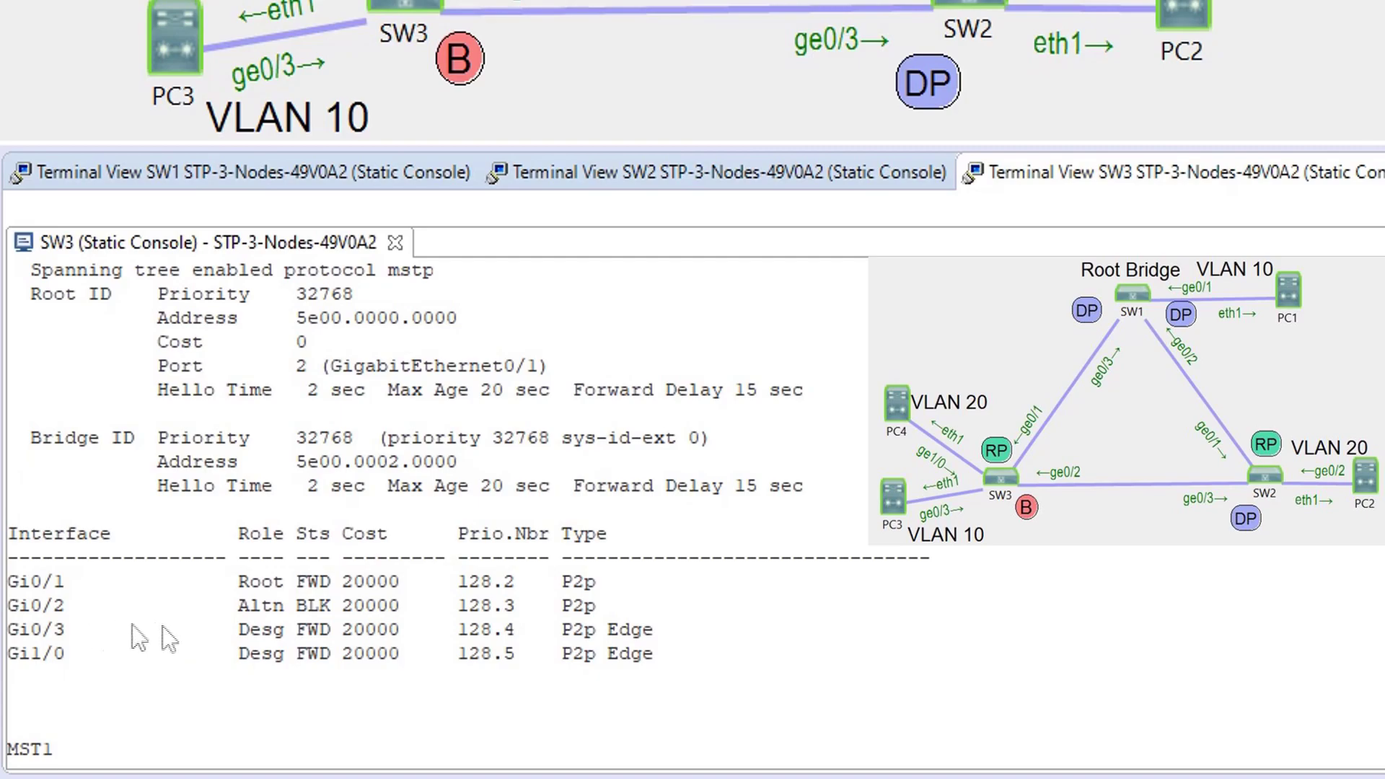
{"action": "left_click_drag", "start_coordinate": [181, 606], "coordinate": [339, 607]}
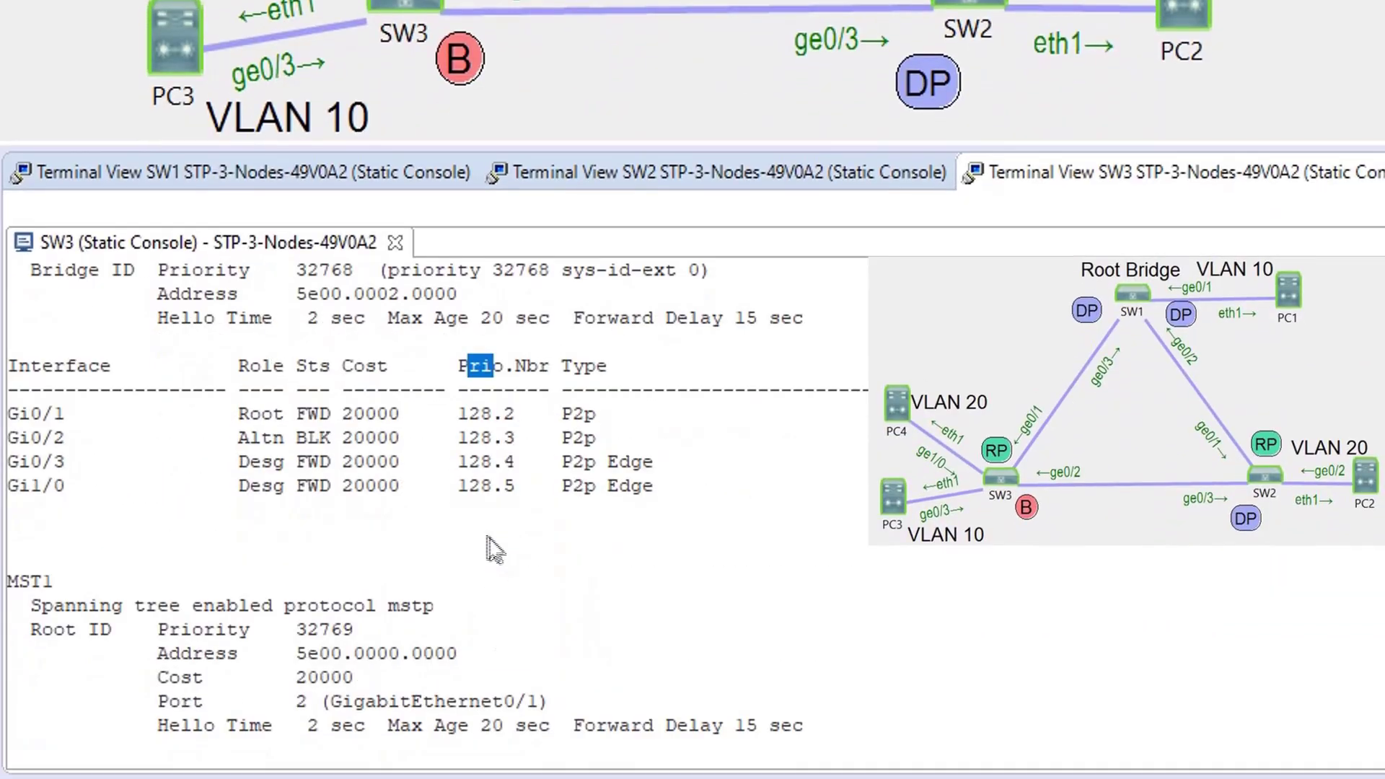
{"action": "scroll", "coordinate": [505, 566], "scroll_direction": "down", "scroll_amount": 5}
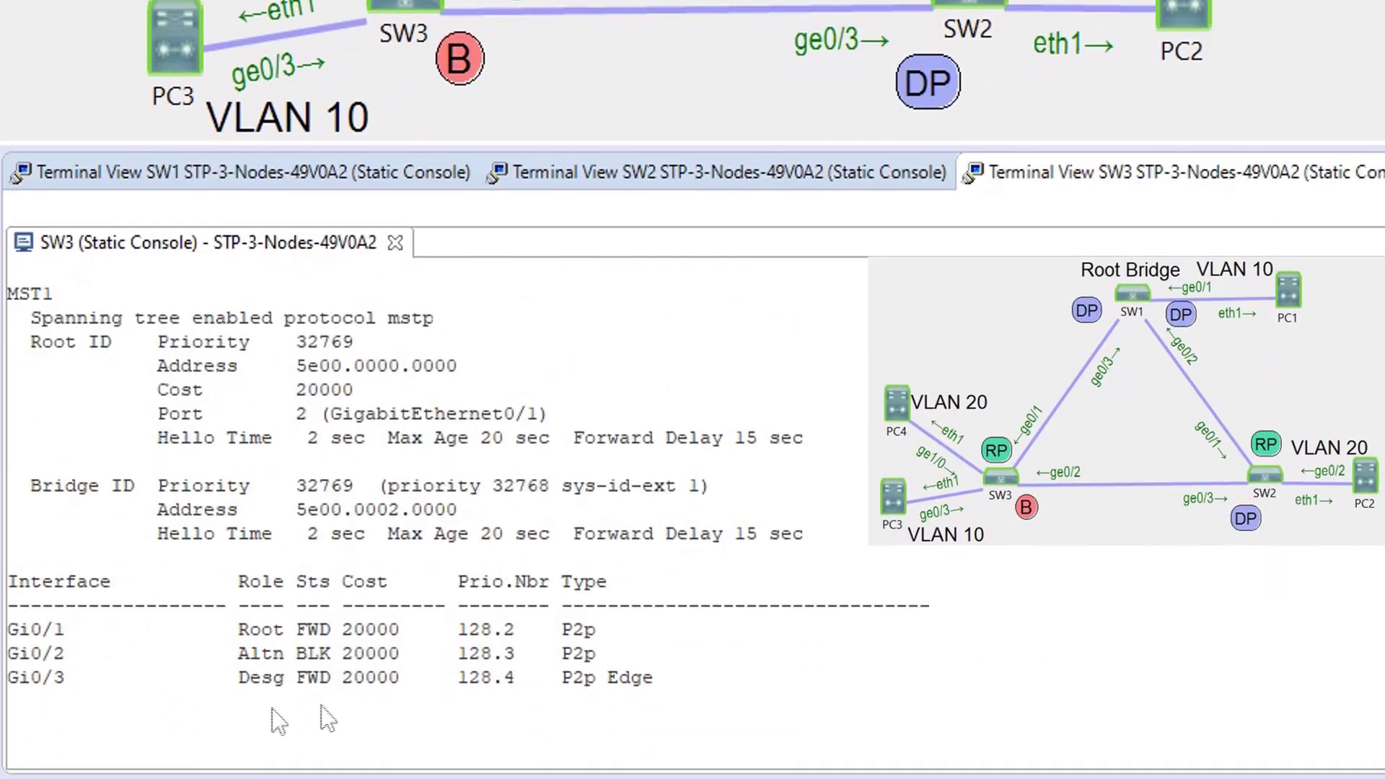
{"action": "left_click_drag", "start_coordinate": [23, 652], "coordinate": [334, 652]}
{"action": "scroll", "coordinate": [335, 652], "scroll_direction": "down", "scroll_amount": 5}
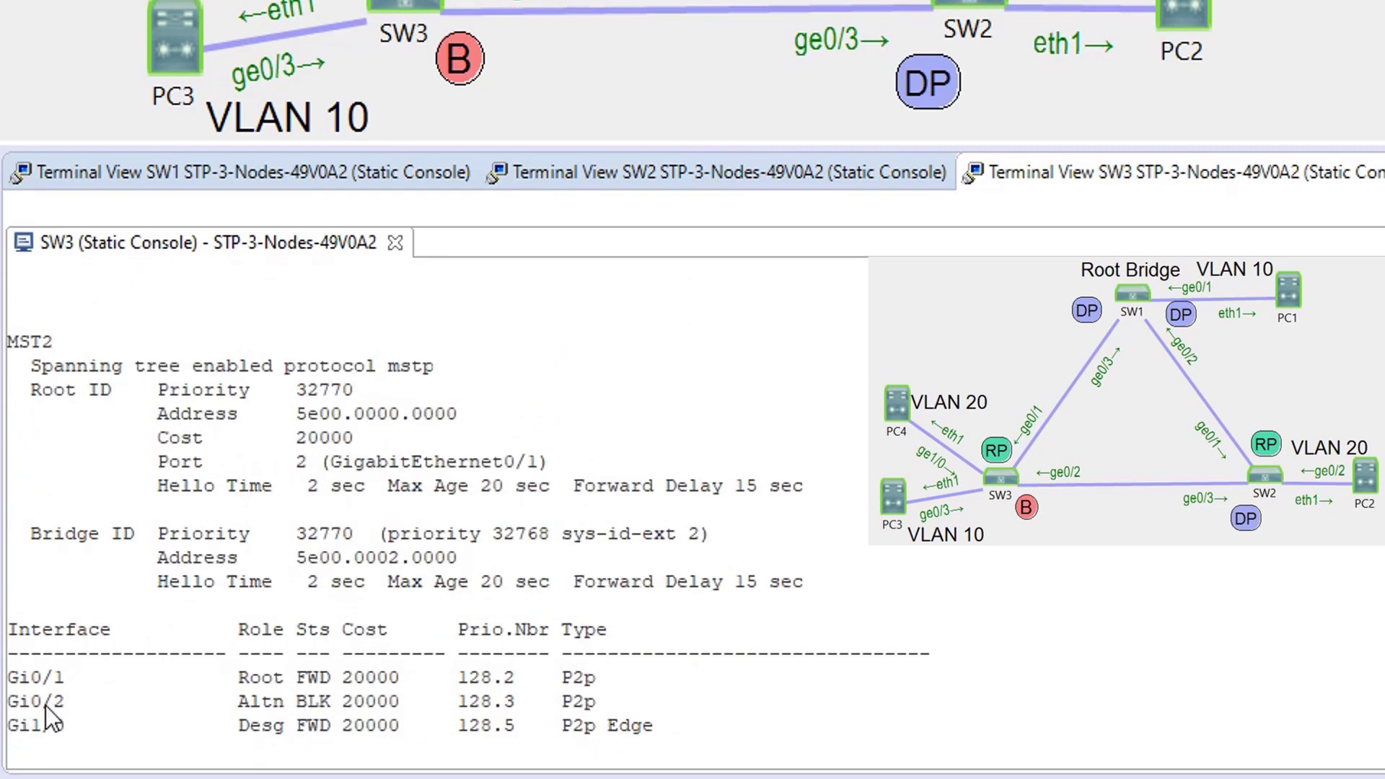
{"action": "left_click_drag", "start_coordinate": [43, 704], "coordinate": [323, 698]}
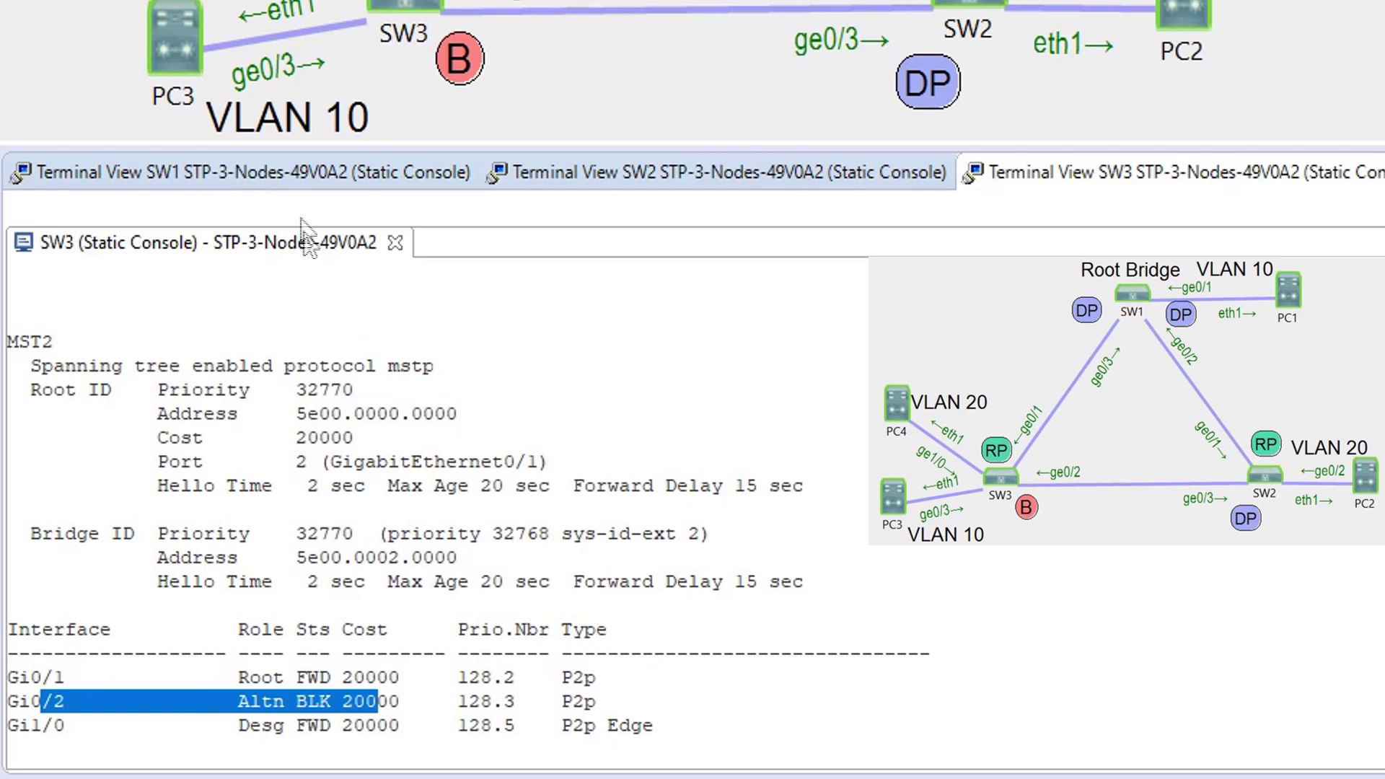
{"action": "left_click", "coordinate": [283, 176]}
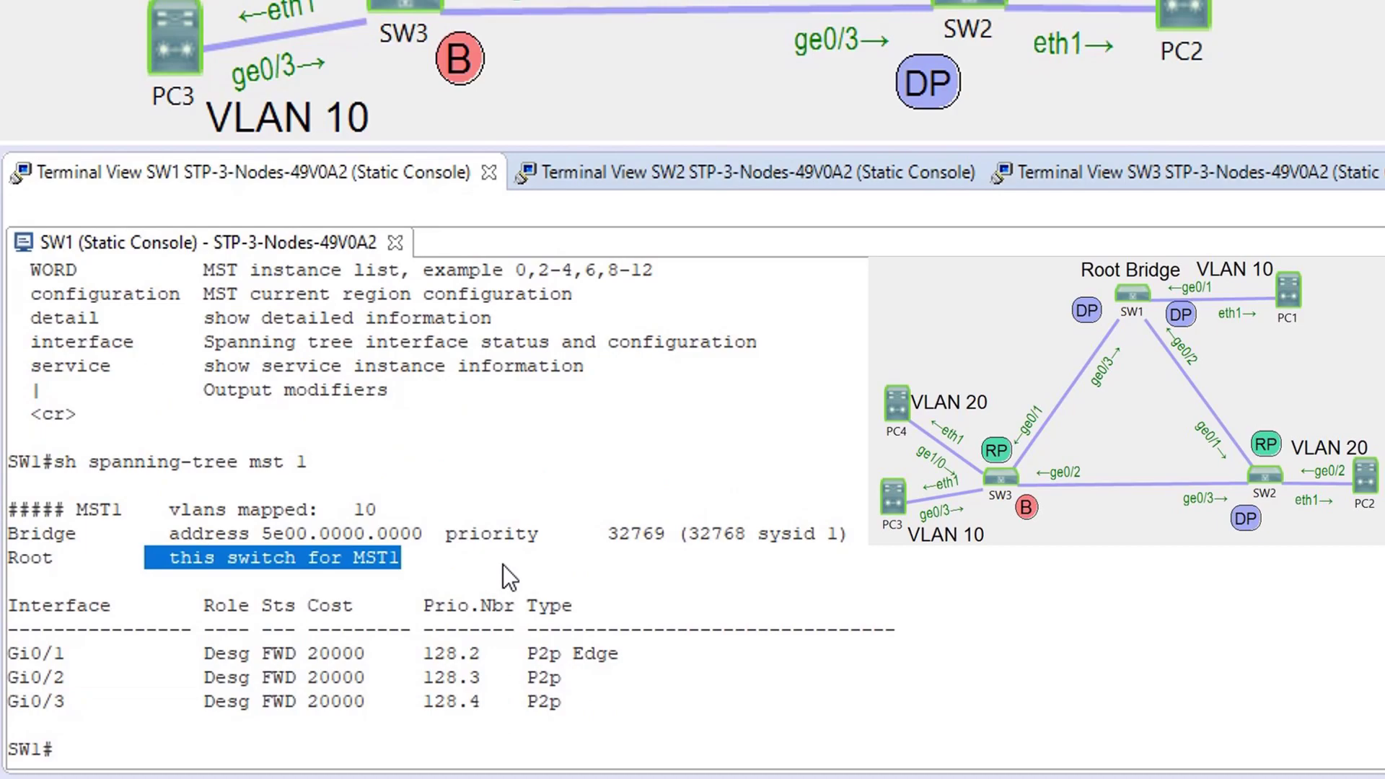
Bring up a fresh prompt on SW1's console
{"action": "key", "text": "Return"}
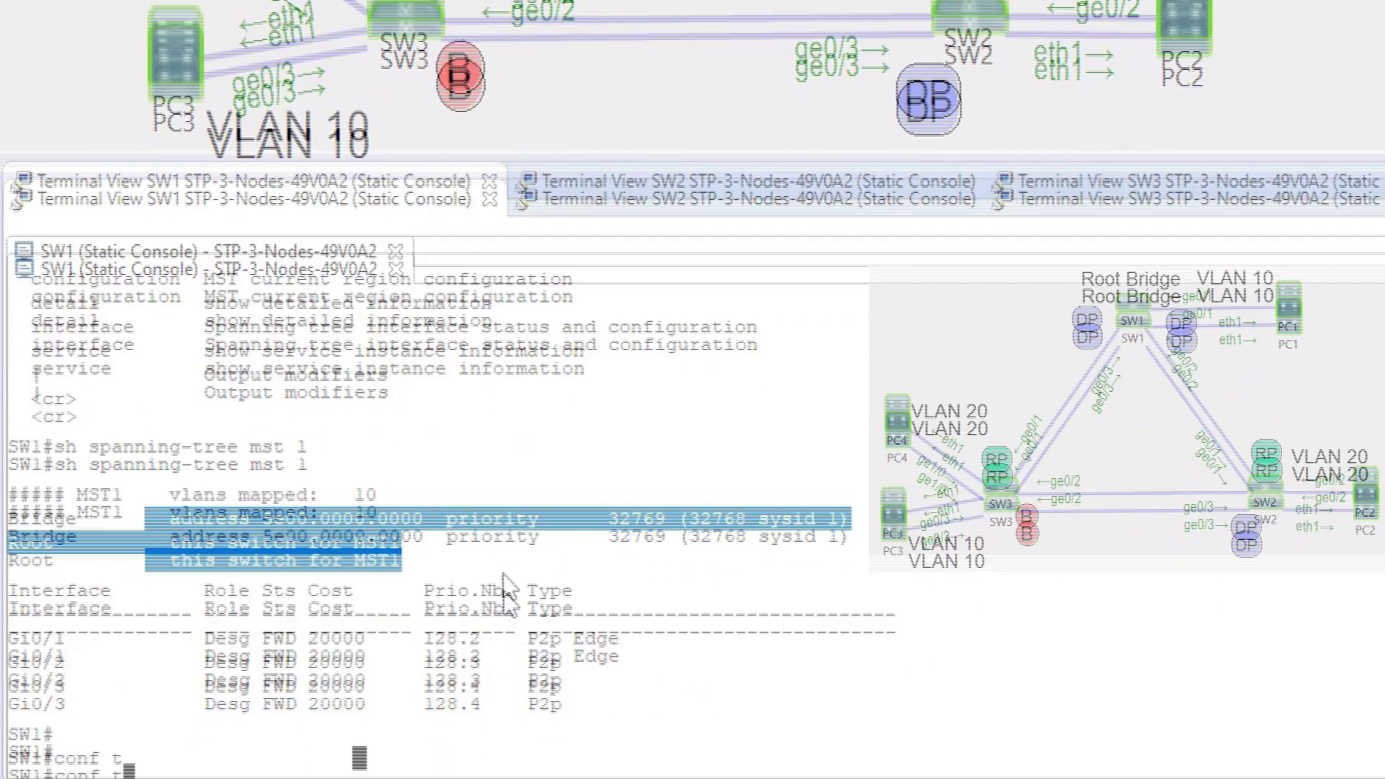
Make SW1 the primary root for MST instance 1 with 'spanning-tree mst 1 root primary'
{"action": "type", "text": "span"}
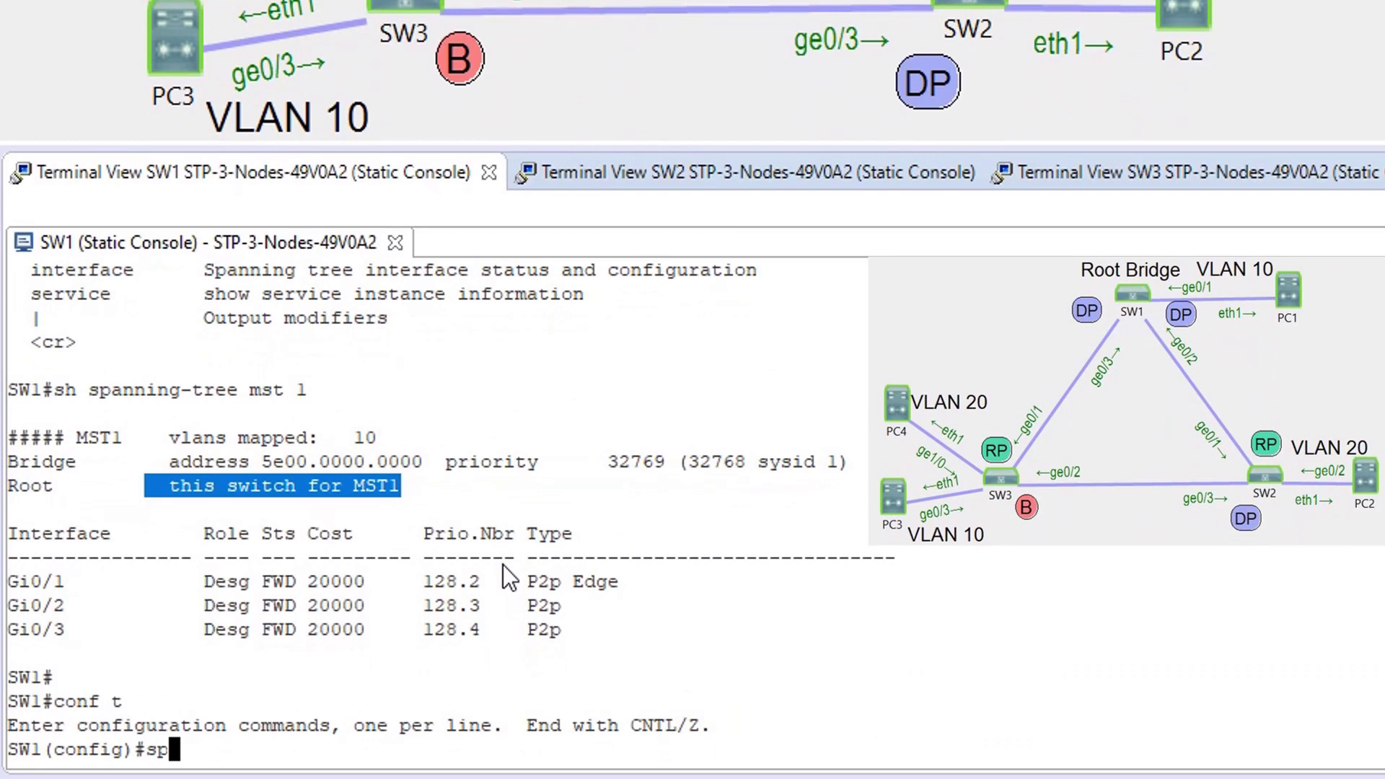
{"action": "key", "text": "Tab"}
{"action": "type", "text": "ms"}
{"action": "key", "text": "Tab"}
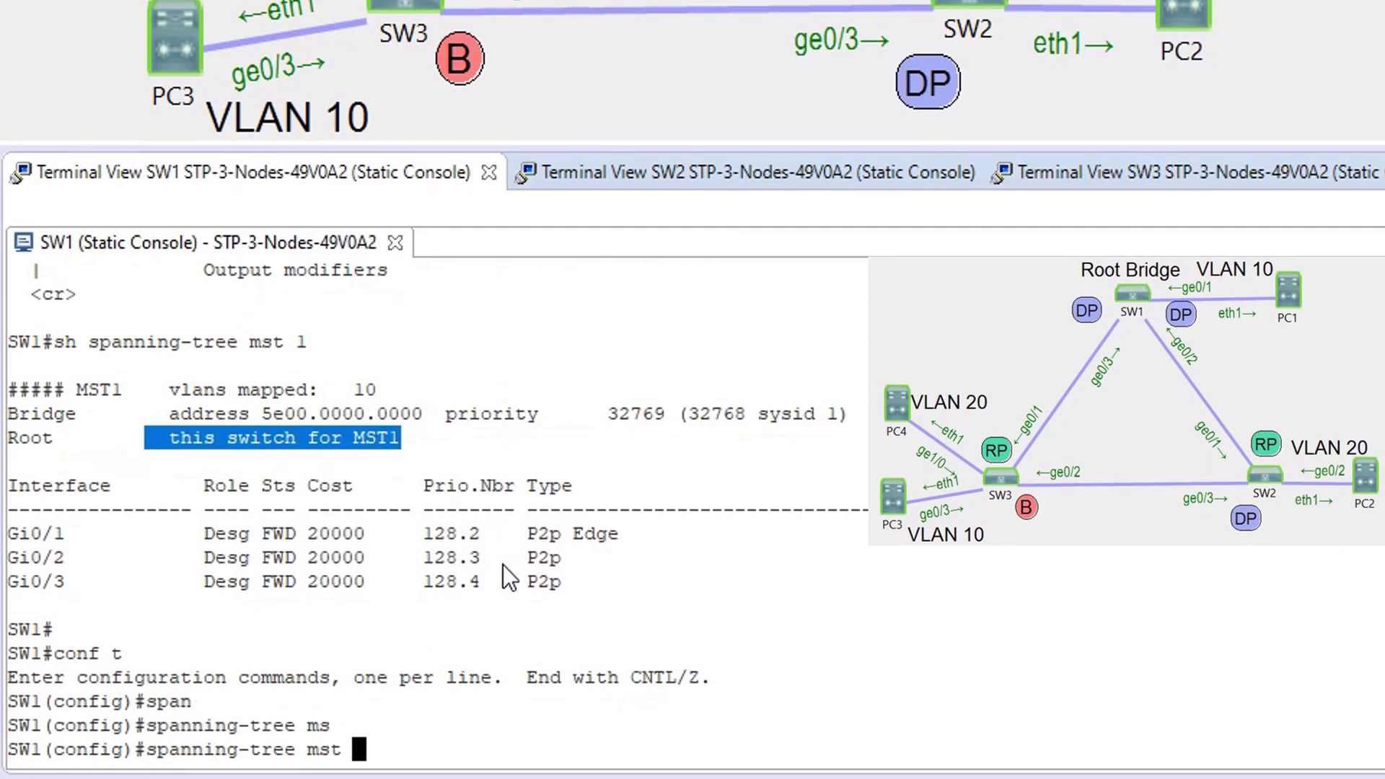
{"action": "type", "text": "1 ro"}
{"action": "key", "text": "Tab"}
{"action": "type", "text": "pri"}
{"action": "key", "text": "Tab"}
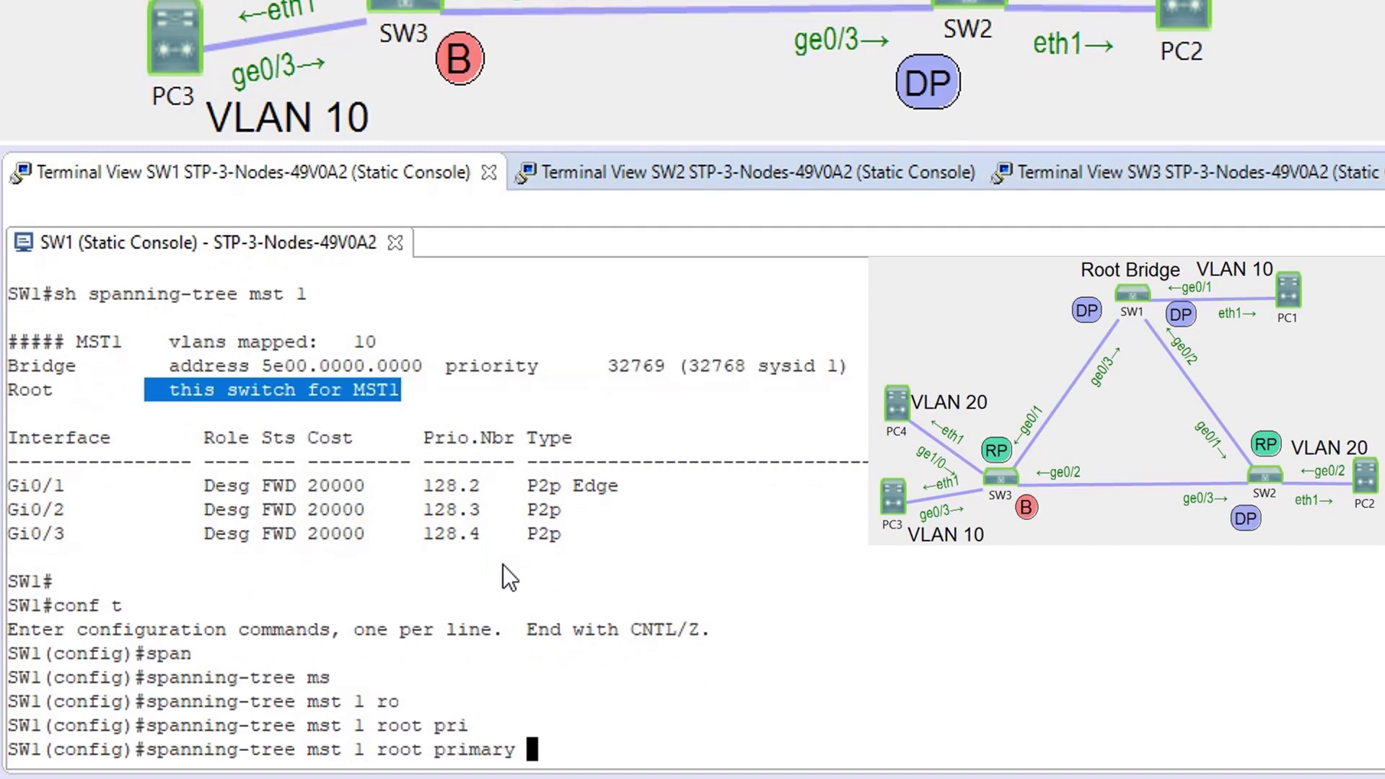
{"action": "key", "text": "Return"}
Make SW1 the secondary root for MST instance 2 with 'spanning-tree mst 2 root secondary'
{"action": "type", "text": "s"}
{"action": "key", "text": "Right"}
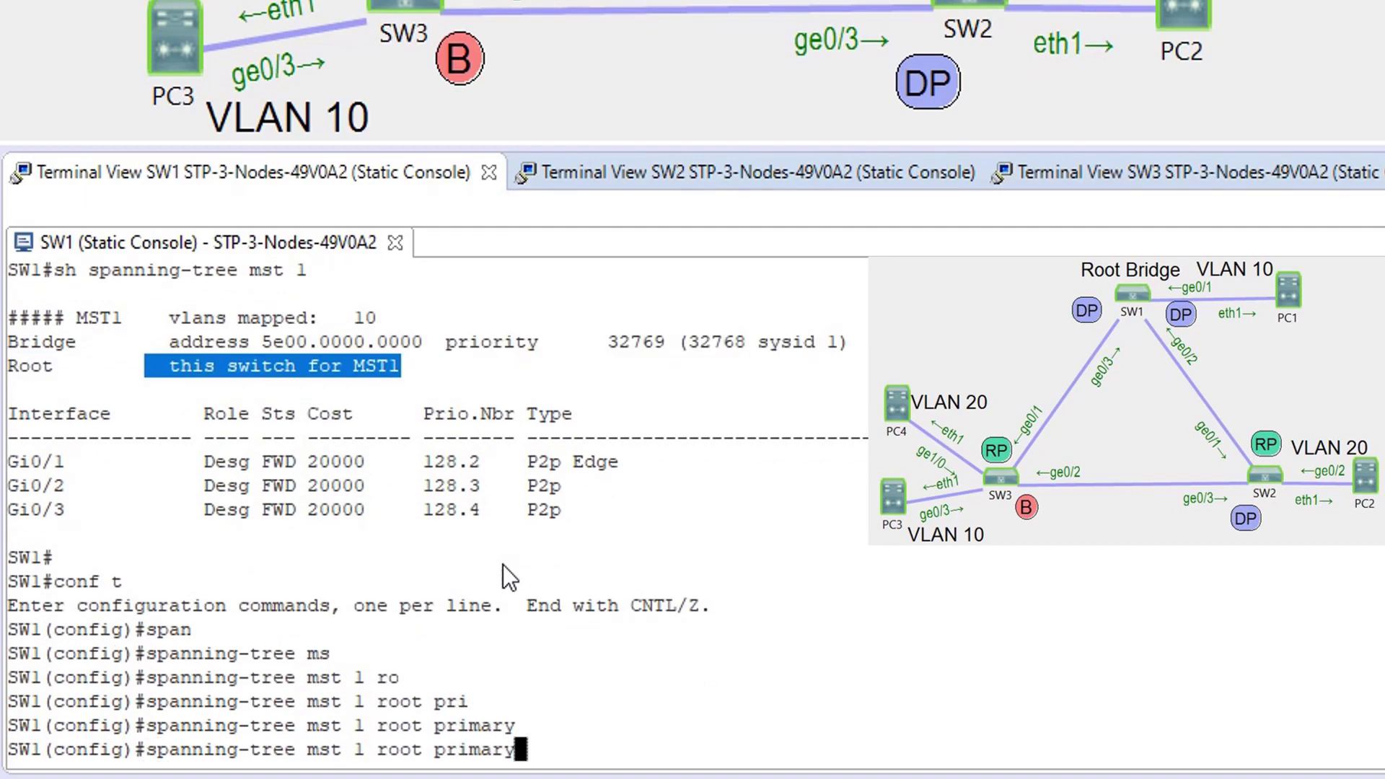
{"action": "key", "text": "BackSpace"}
{"action": "key", "text": "BackSpace"}
{"action": "key", "text": "BackSpace"}
{"action": "key", "text": "BackSpace"}
{"action": "key", "text": "BackSpace"}
{"action": "key", "text": "BackSpace"}
{"action": "key", "text": "BackSpace"}
{"action": "key", "text": "BackSpace"}
{"action": "key", "text": "BackSpace"}
{"action": "key", "text": "BackSpace"}
{"action": "key", "text": "BackSpace"}
{"action": "key", "text": "BackSpace"}
{"action": "key", "text": "BackSpace"}
{"action": "key", "text": "BackSpace"}
{"action": "type", "text": "2 roo"}
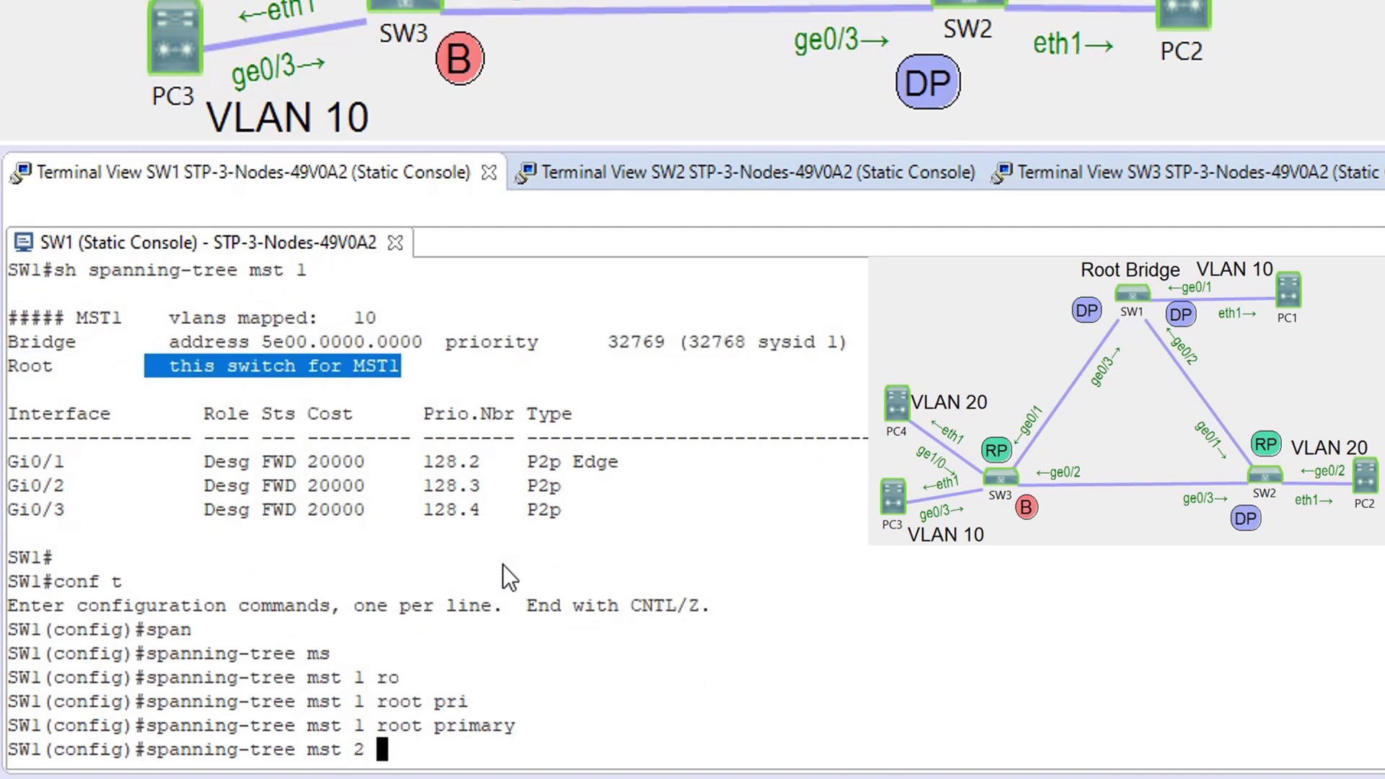
{"action": "key", "text": "Tab"}
{"action": "type", "text": "sec"}
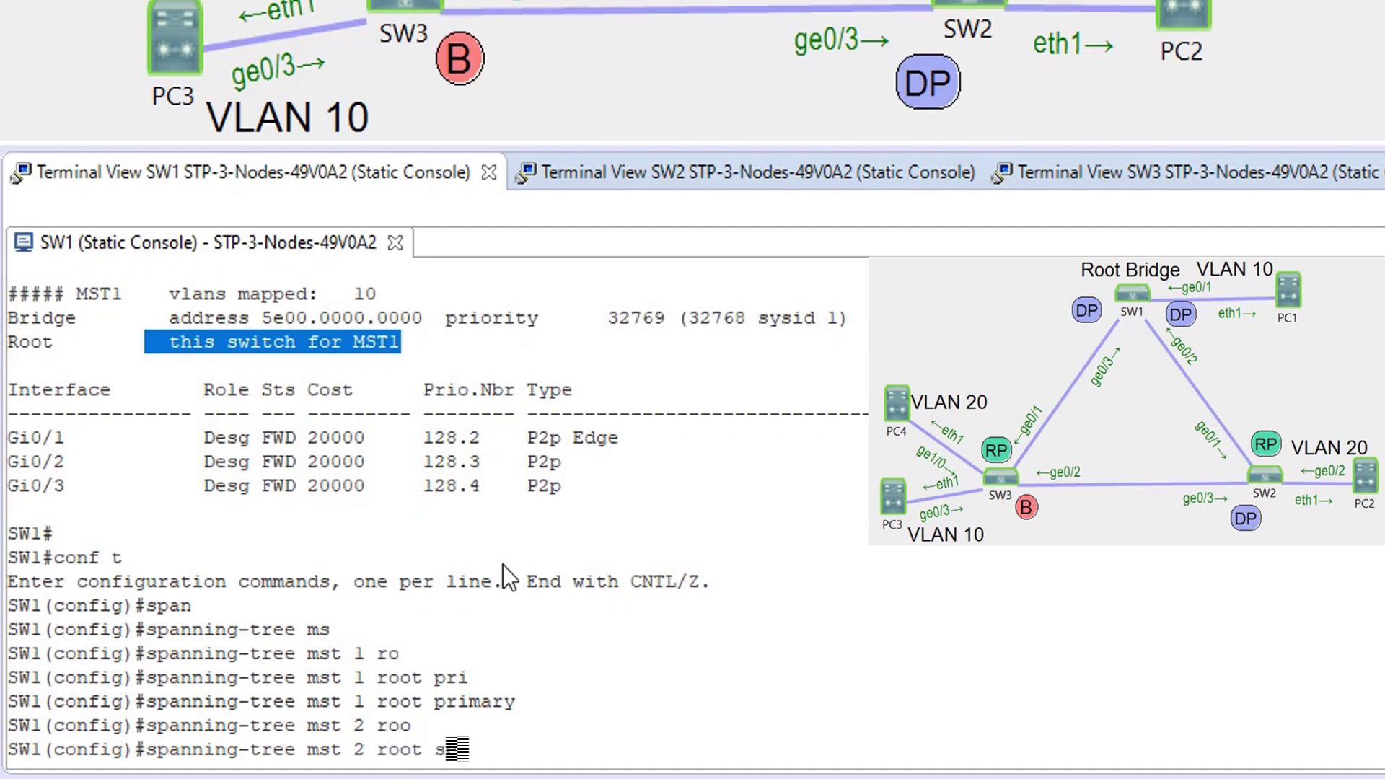
{"action": "key", "text": "Tab"}
{"action": "key", "text": "Return"}
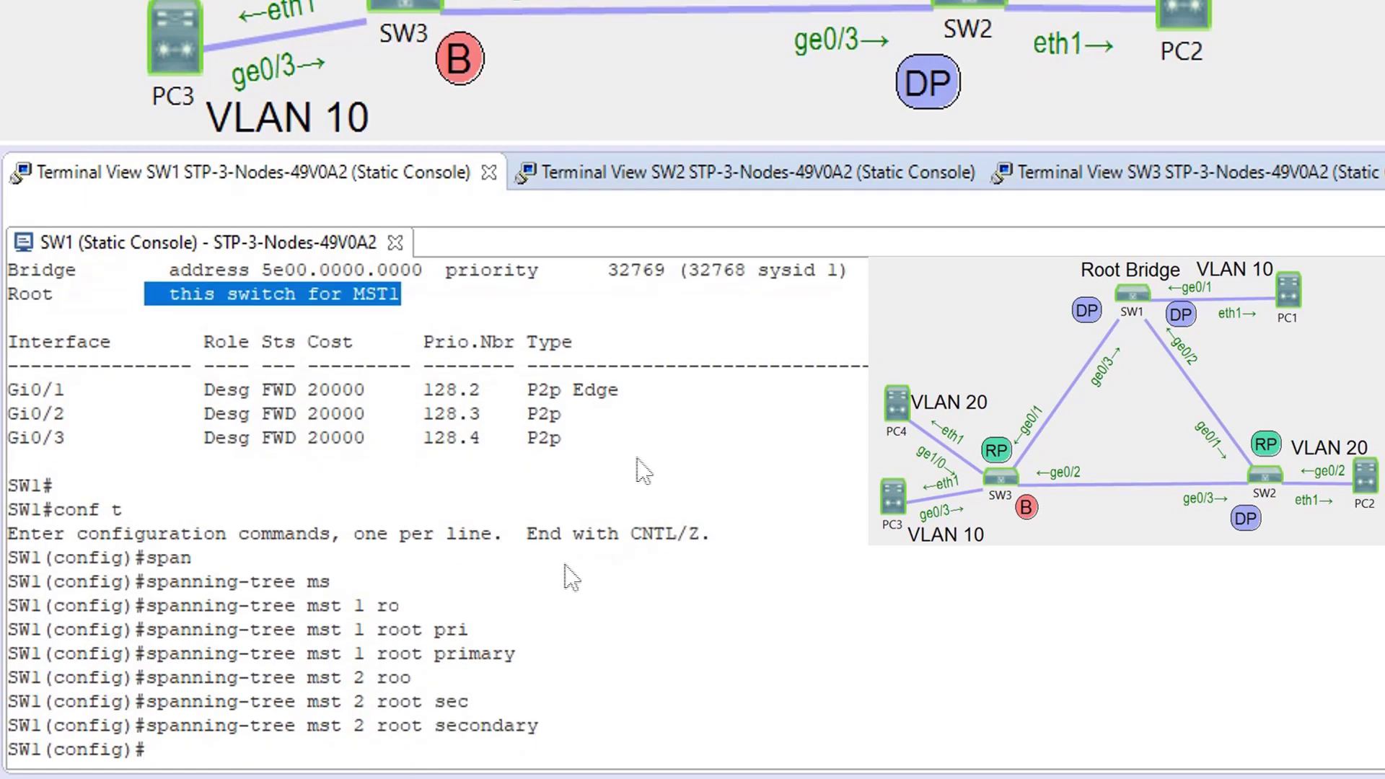
On SW2, enter configuration mode and apply 'spanning-tree mst 2 root primary'
{"action": "left_click", "coordinate": [694, 176]}
{"action": "key", "text": "Return"}
{"action": "key", "text": "Return"}
{"action": "type", "text": "conf t"}
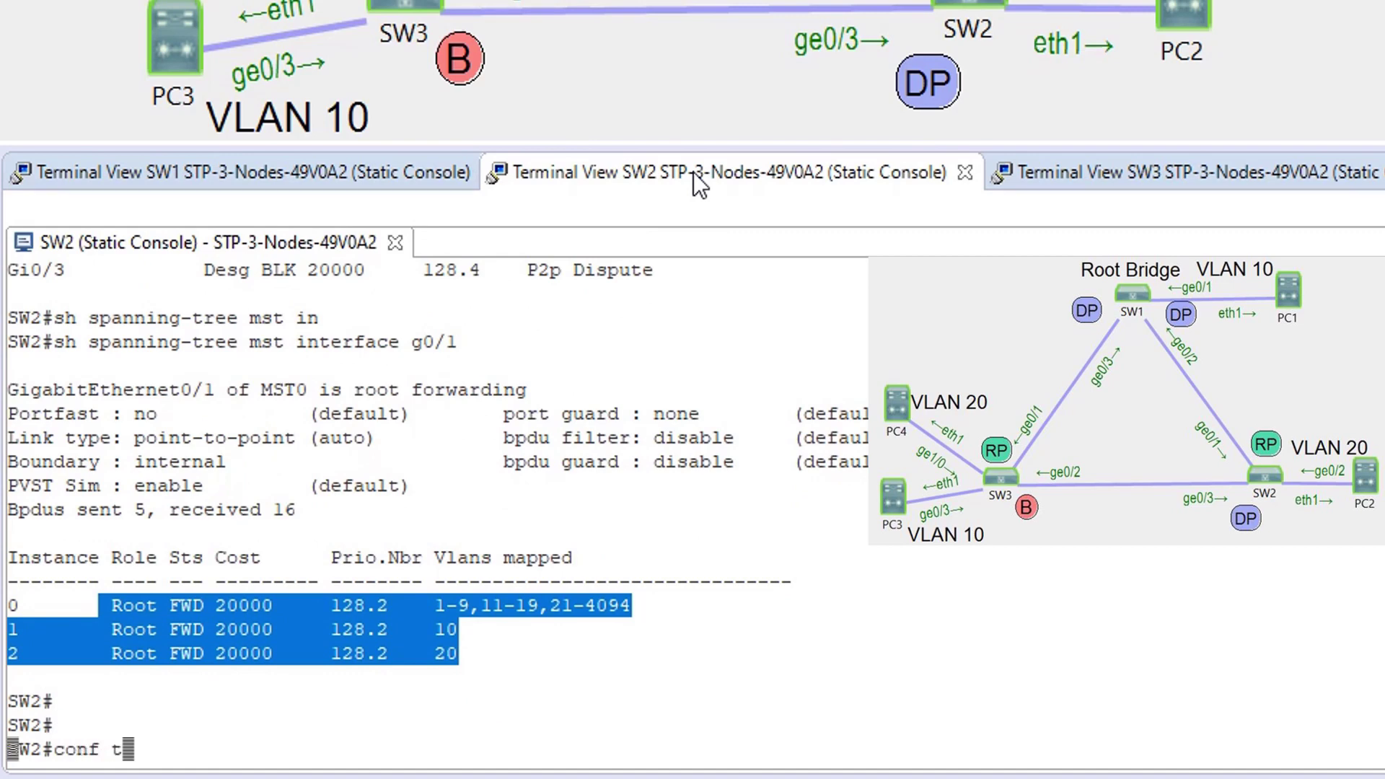
{"action": "key", "text": "Return"}
{"action": "type", "text": "sp"}
{"action": "key", "text": "Tab"}
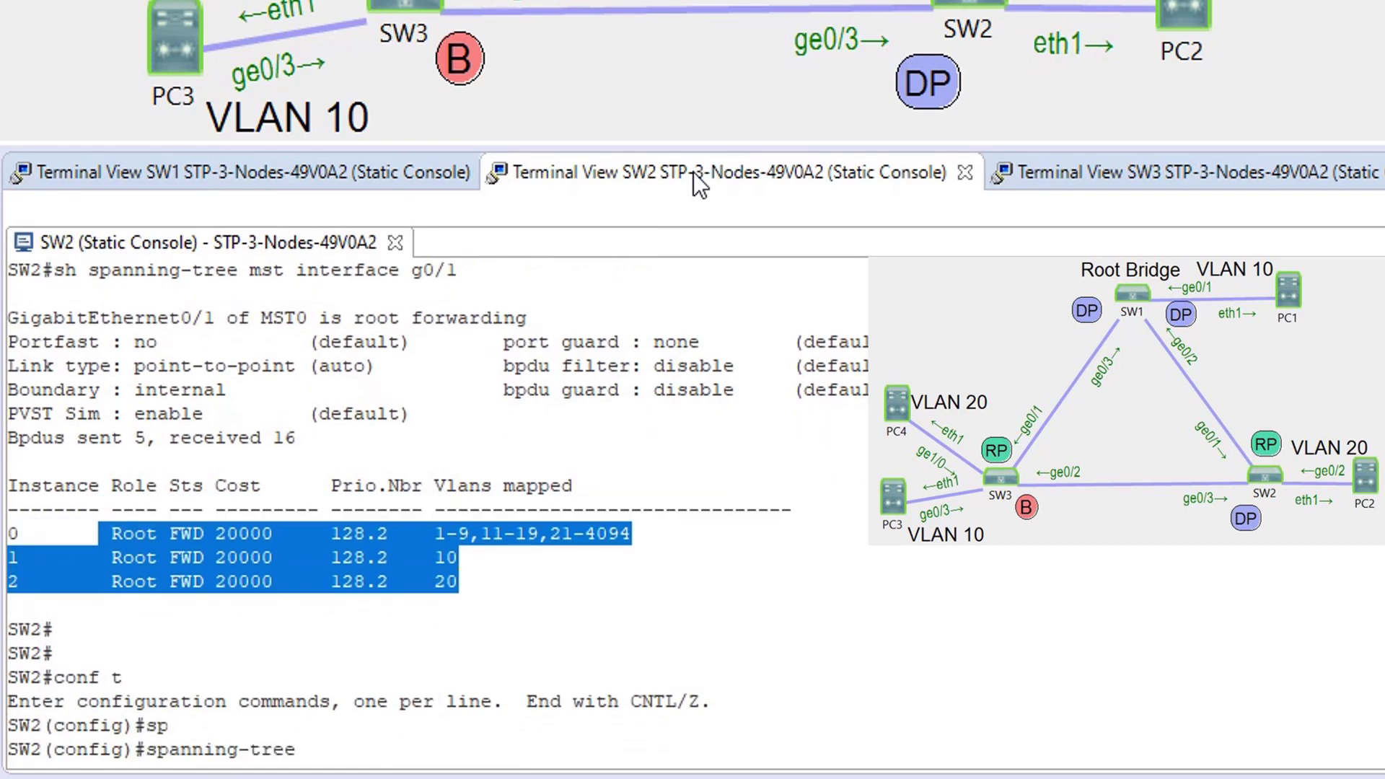
{"action": "type", "text": "ms"}
{"action": "key", "text": "Tab"}
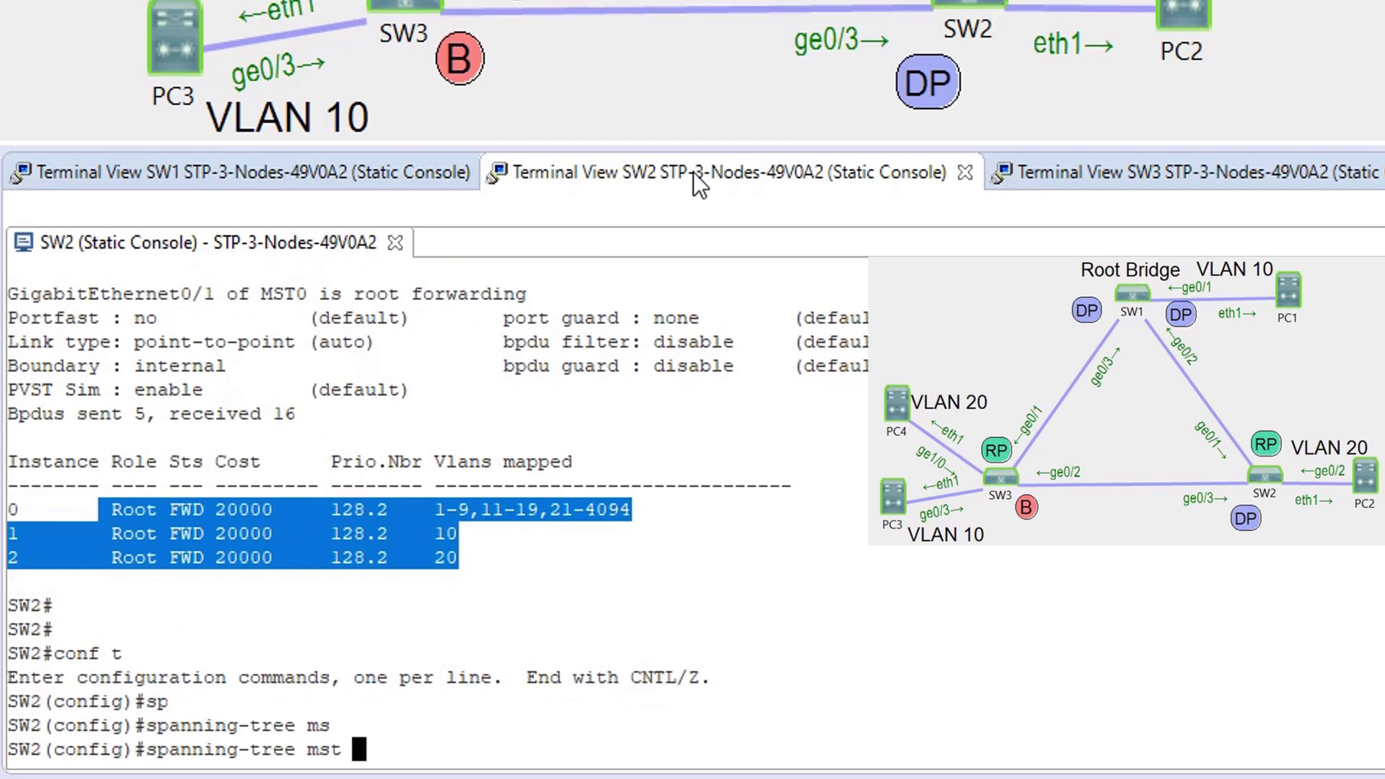
{"action": "type", "text": "2 ro"}
{"action": "key", "text": "Tab"}
{"action": "type", "text": "pri"}
{"action": "key", "text": "Tab"}
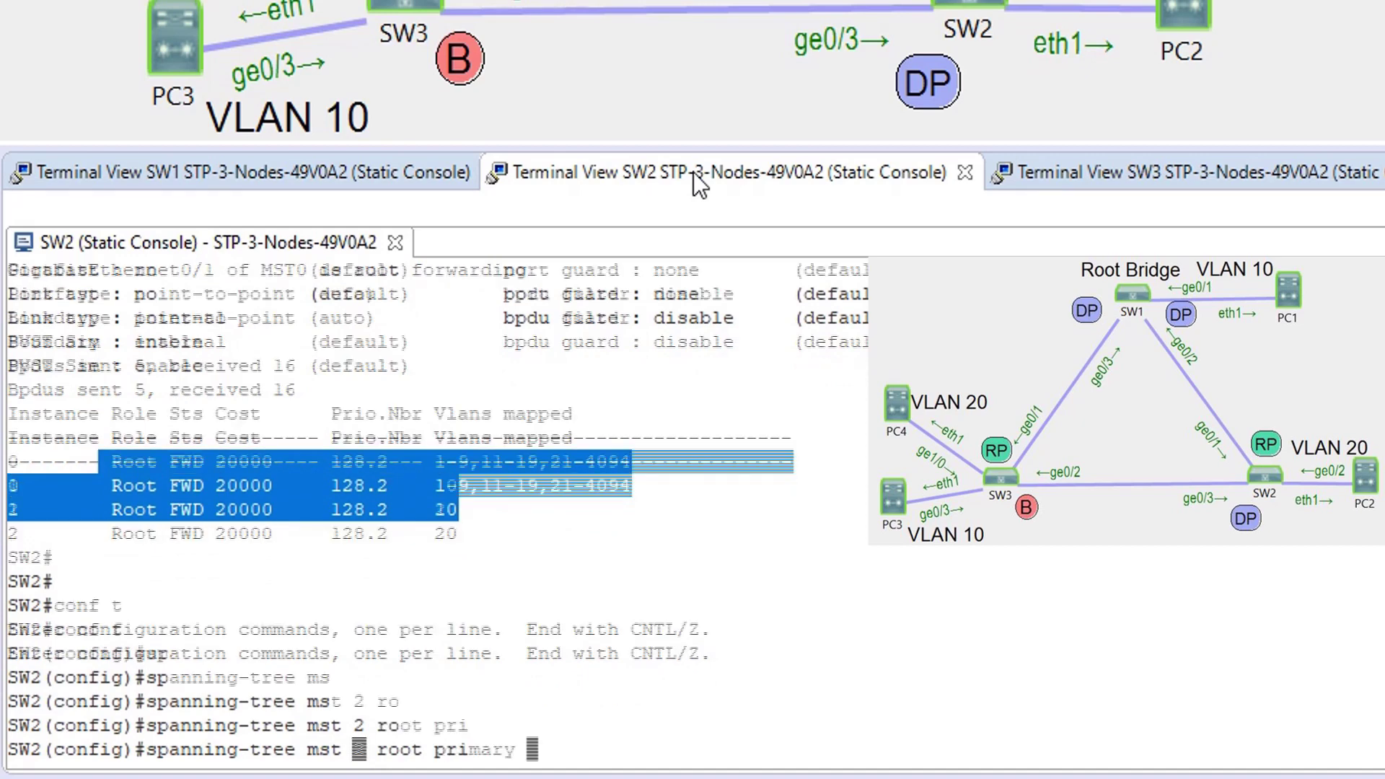
{"action": "key", "text": "Return"}
Make SW2 secondary root for MST instance 1, then leave configuration mode
{"action": "key", "text": "Up"}
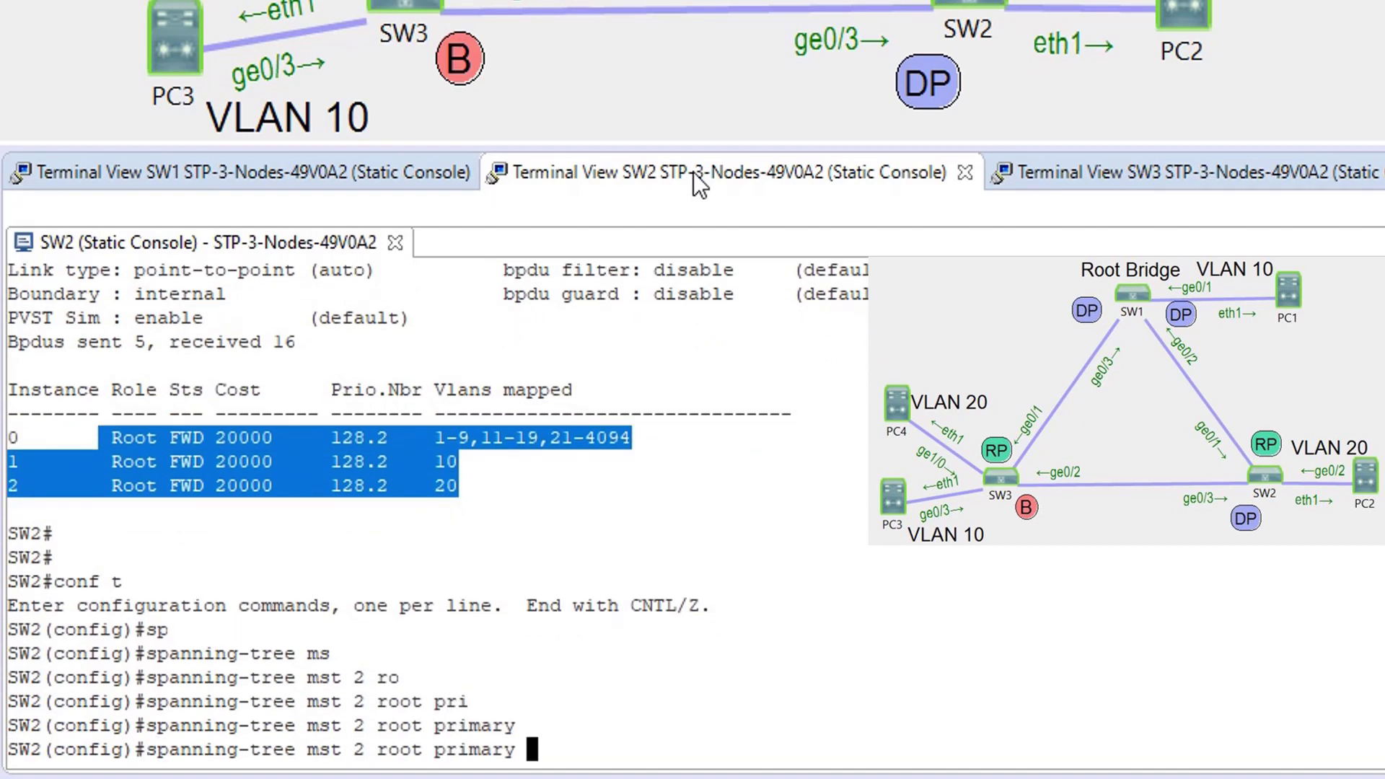
{"action": "key", "text": "Left"}
{"action": "key", "text": "Left"}
{"action": "key", "text": "Left"}
{"action": "key", "text": "Left"}
{"action": "key", "text": "Left"}
{"action": "key", "text": "Left"}
{"action": "key", "text": "Left"}
{"action": "key", "text": "Left"}
{"action": "key", "text": "Left"}
{"action": "key", "text": "Left"}
{"action": "key", "text": "Left"}
{"action": "key", "text": "Left"}
{"action": "key", "text": "Left"}
{"action": "key", "text": "Right"}
{"action": "key", "text": "Right"}
{"action": "key", "text": "Right"}
{"action": "key", "text": "Right"}
{"action": "key", "text": "Right"}
{"action": "key", "text": "Right"}
{"action": "key", "text": "Right"}
{"action": "key", "text": "Right"}
{"action": "key", "text": "Right"}
{"action": "key", "text": "Right"}
{"action": "key", "text": "Right"}
{"action": "key", "text": "Right"}
{"action": "key", "text": "Right"}
{"action": "key", "text": "BackSpace"}
{"action": "key", "text": "BackSpace"}
{"action": "key", "text": "BackSpace"}
{"action": "key", "text": "BackSpace"}
{"action": "key", "text": "BackSpace"}
{"action": "key", "text": "BackSpace"}
{"action": "key", "text": "BackSpace"}
{"action": "type", "text": "sec"}
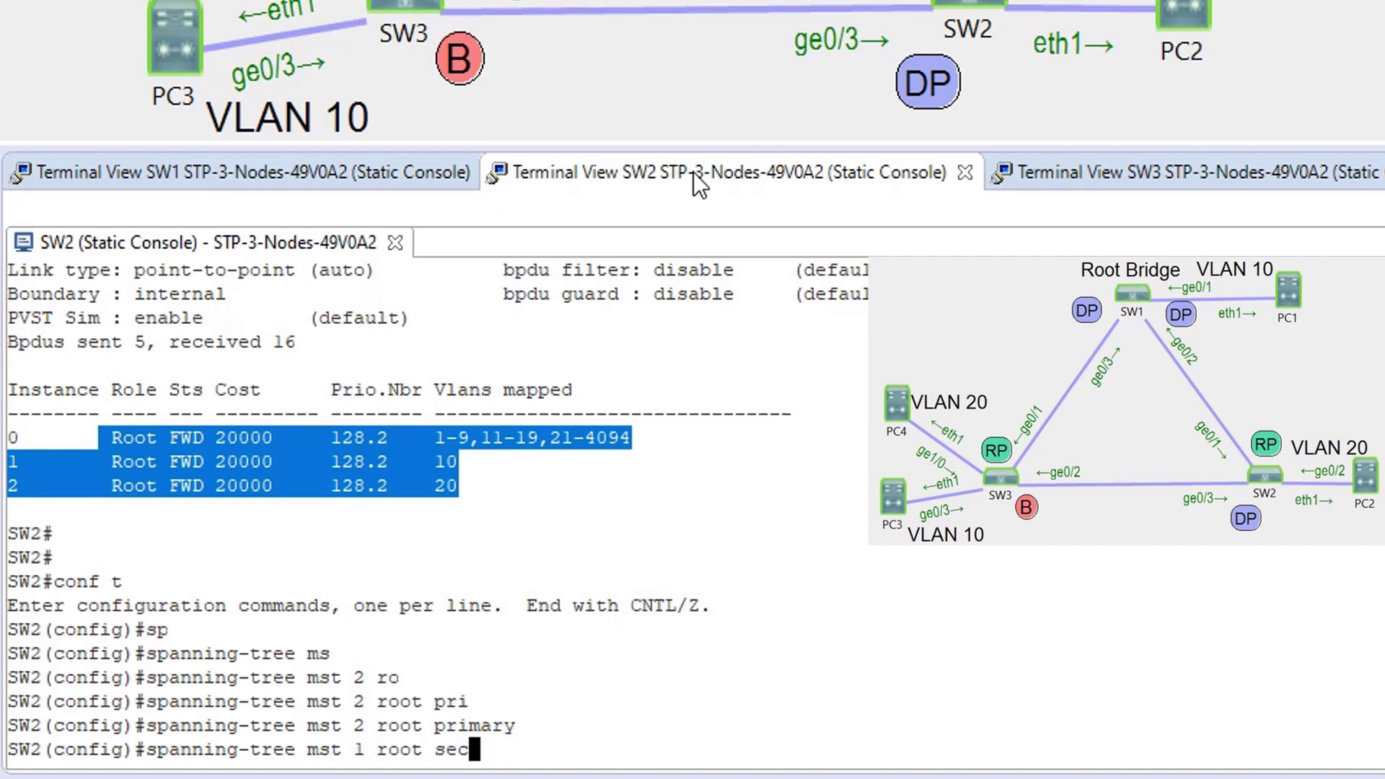
{"action": "key", "text": "Tab"}
{"action": "key", "text": "Return"}
{"action": "type", "text": "end"}
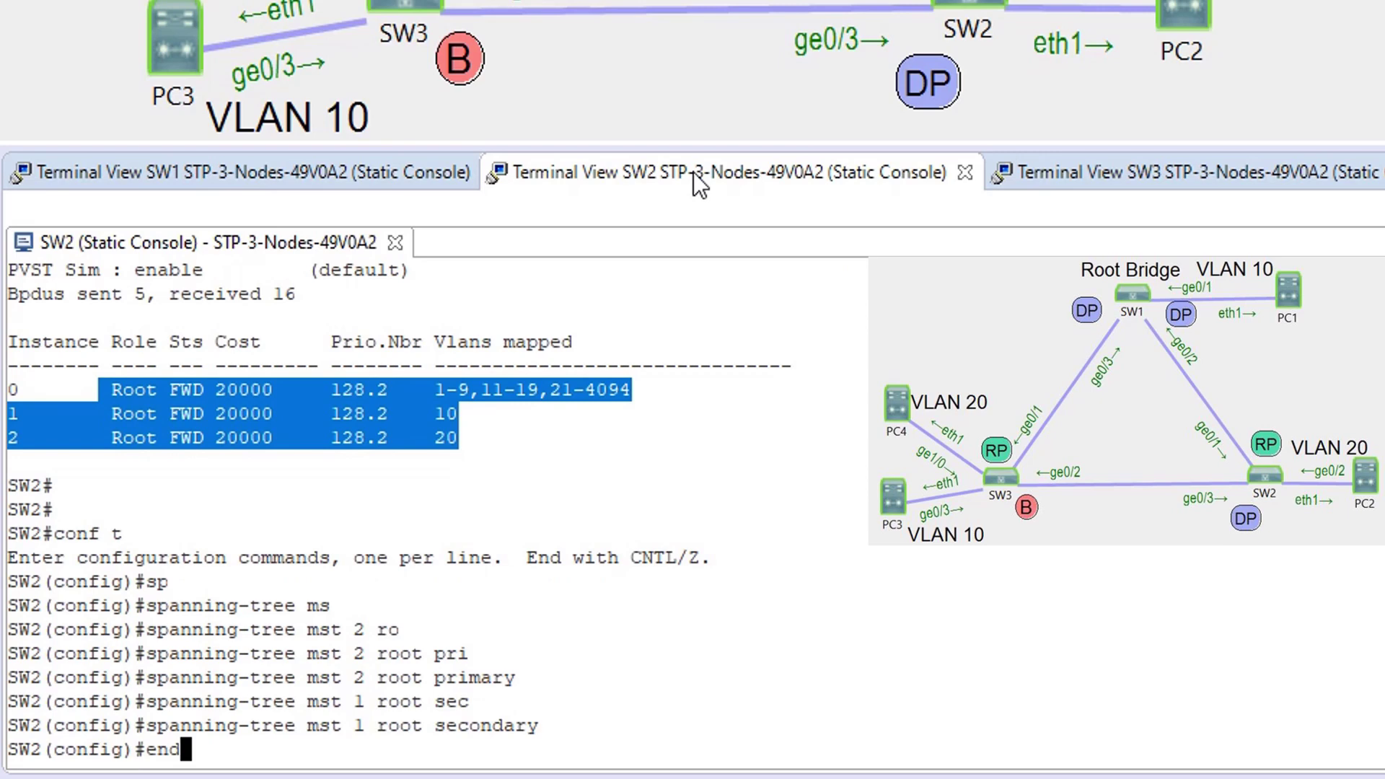
{"action": "key", "text": "Return"}
Leave configuration mode on SW1 and run 'show spanning-tree'
{"action": "left_click", "coordinate": [254, 179]}
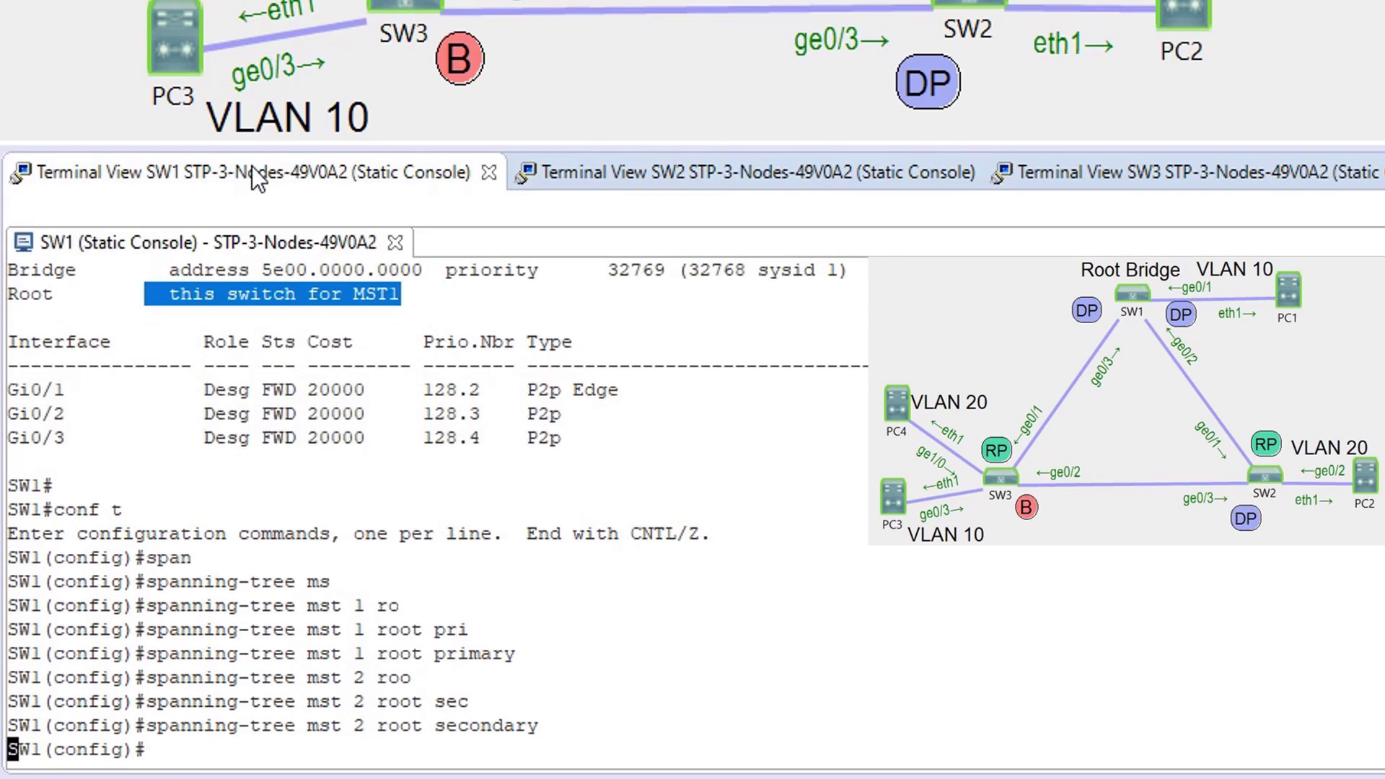
{"action": "key", "text": "Return"}
{"action": "type", "text": "end"}
{"action": "key", "text": "Return"}
{"action": "type", "text": "sh span"}
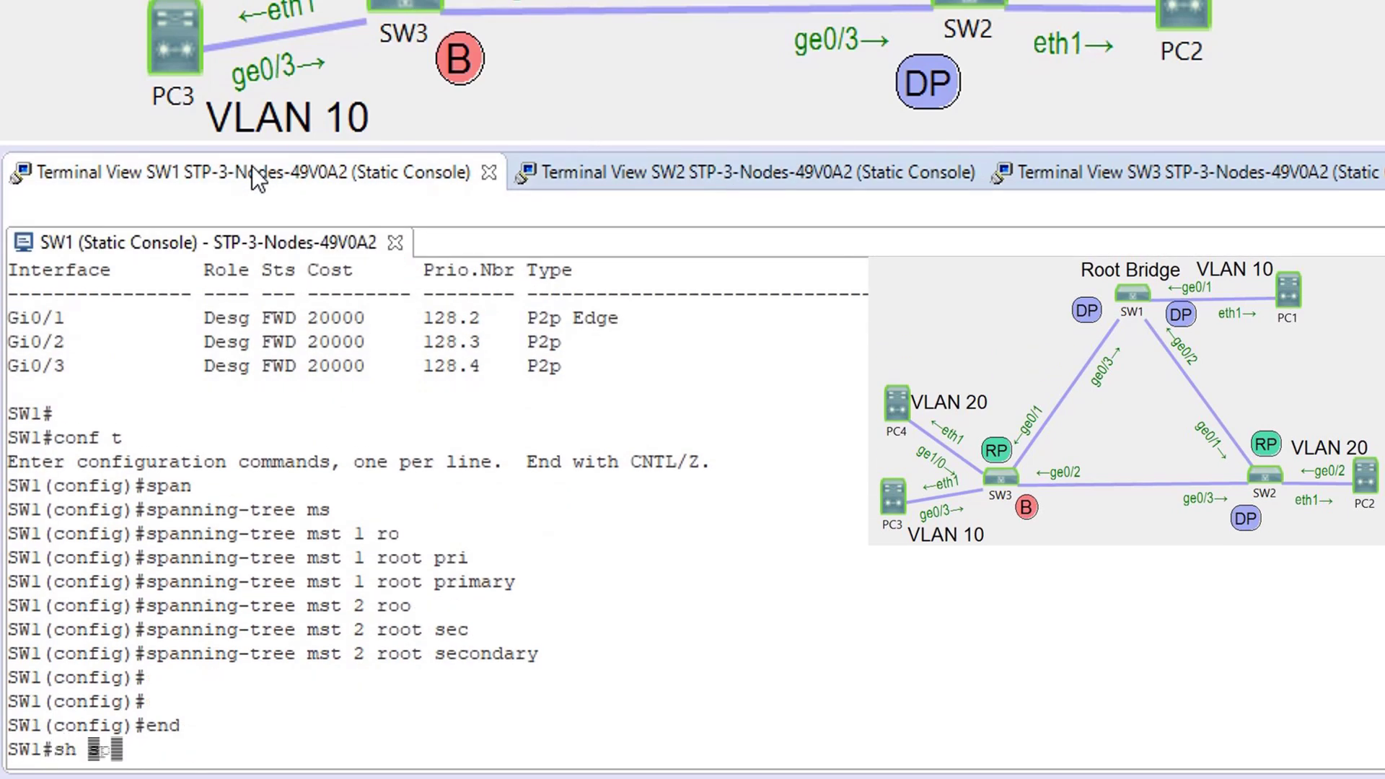
{"action": "key", "text": "Tab"}
{"action": "key", "text": "Return"}
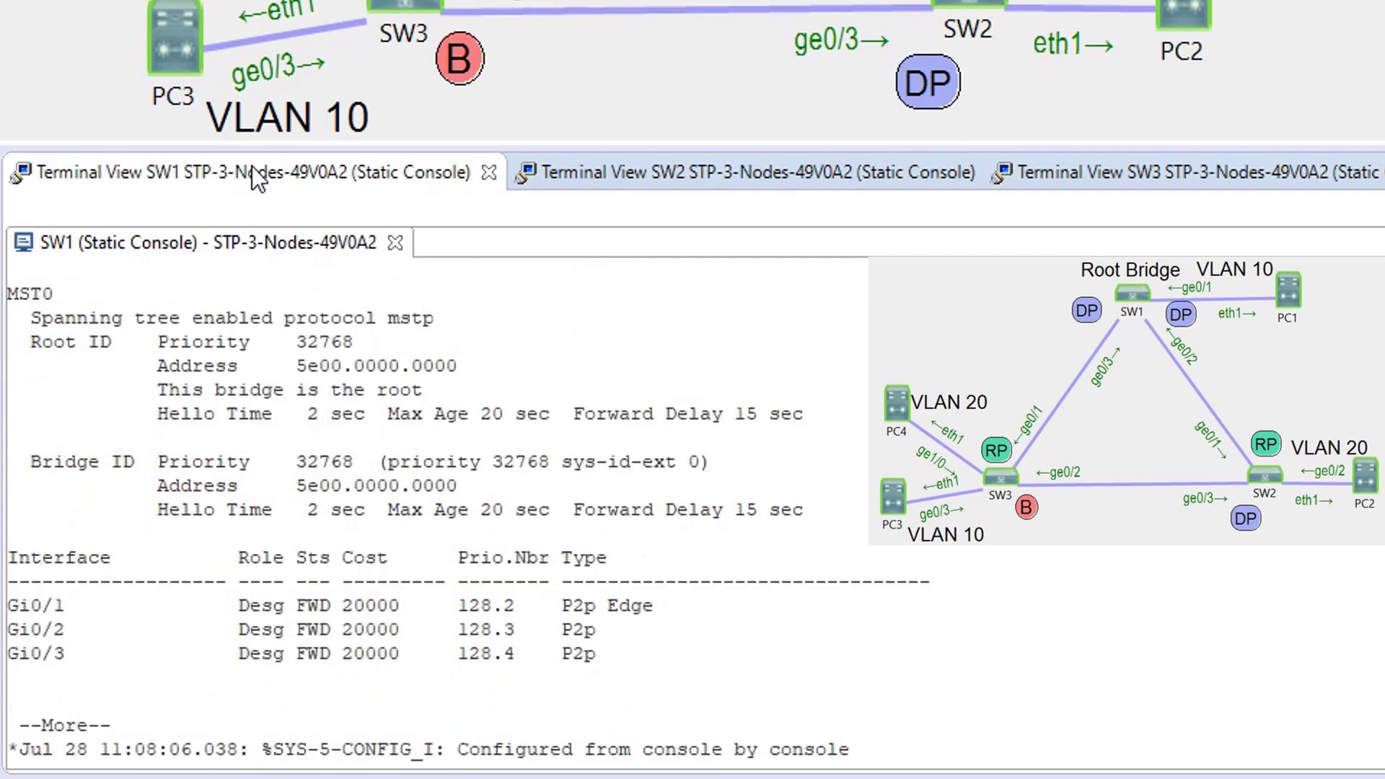
{"action": "type", "text": "qsh"}
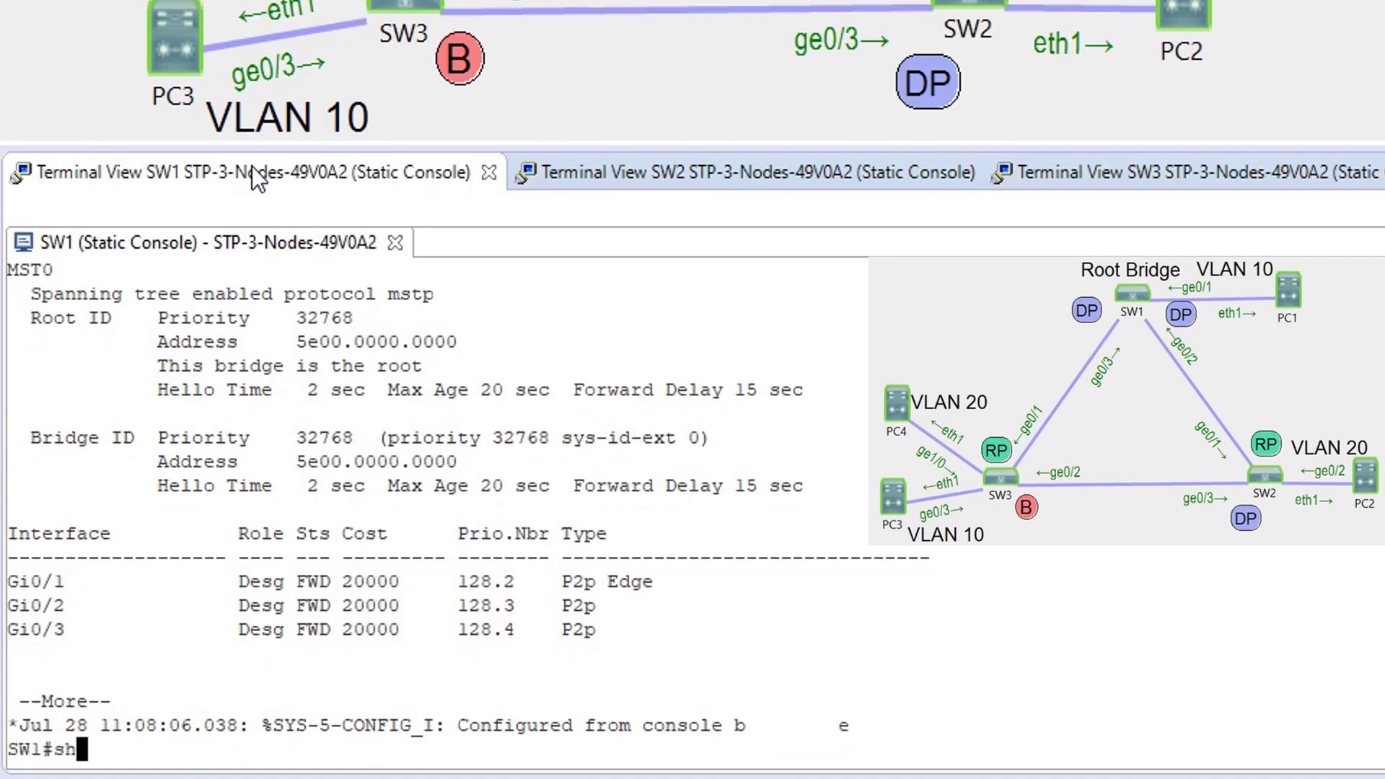
{"action": "type", "text": " span"}
{"action": "key", "text": "Tab"}
{"action": "key", "text": "Return"}
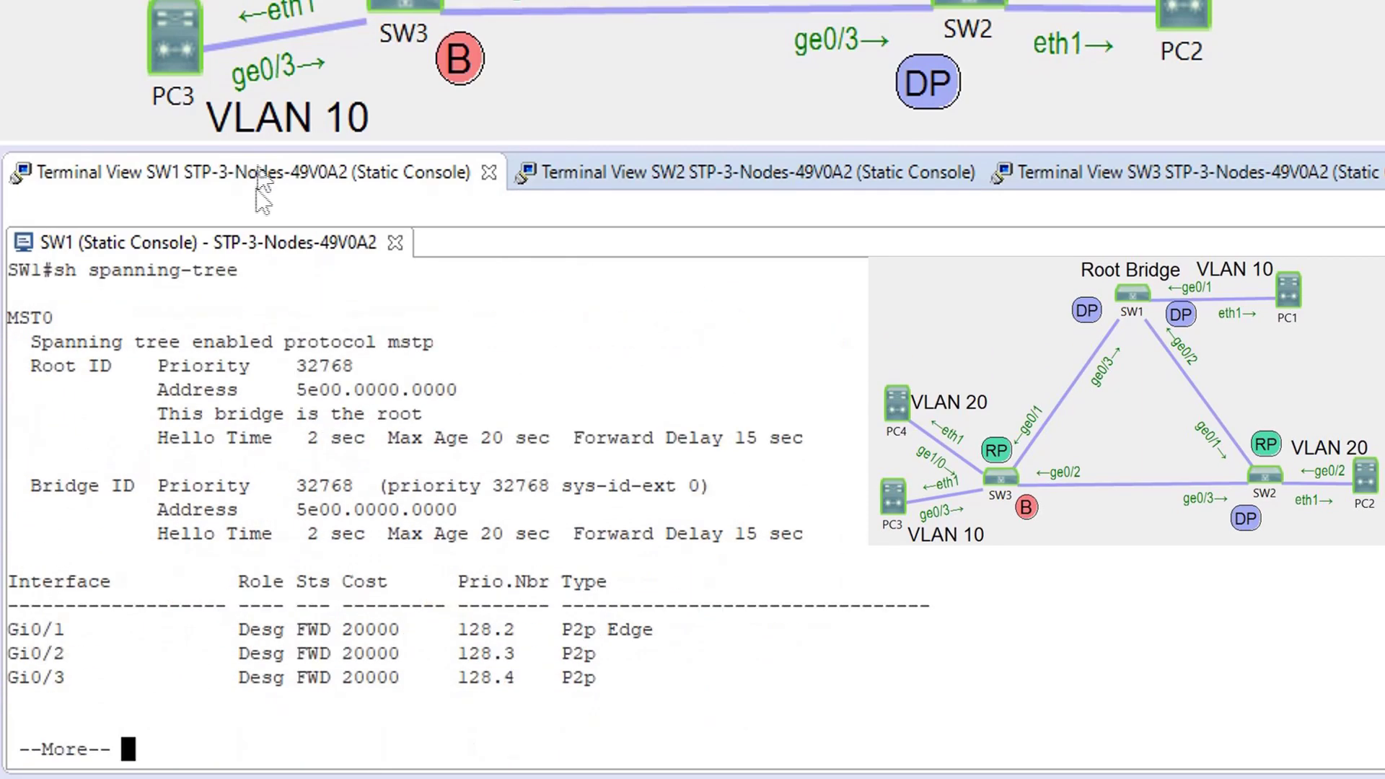
Confirm SW1 is MST1 root at priority 24577 and reaches MST2's root via Gi0/2
{"action": "key", "text": "space"}
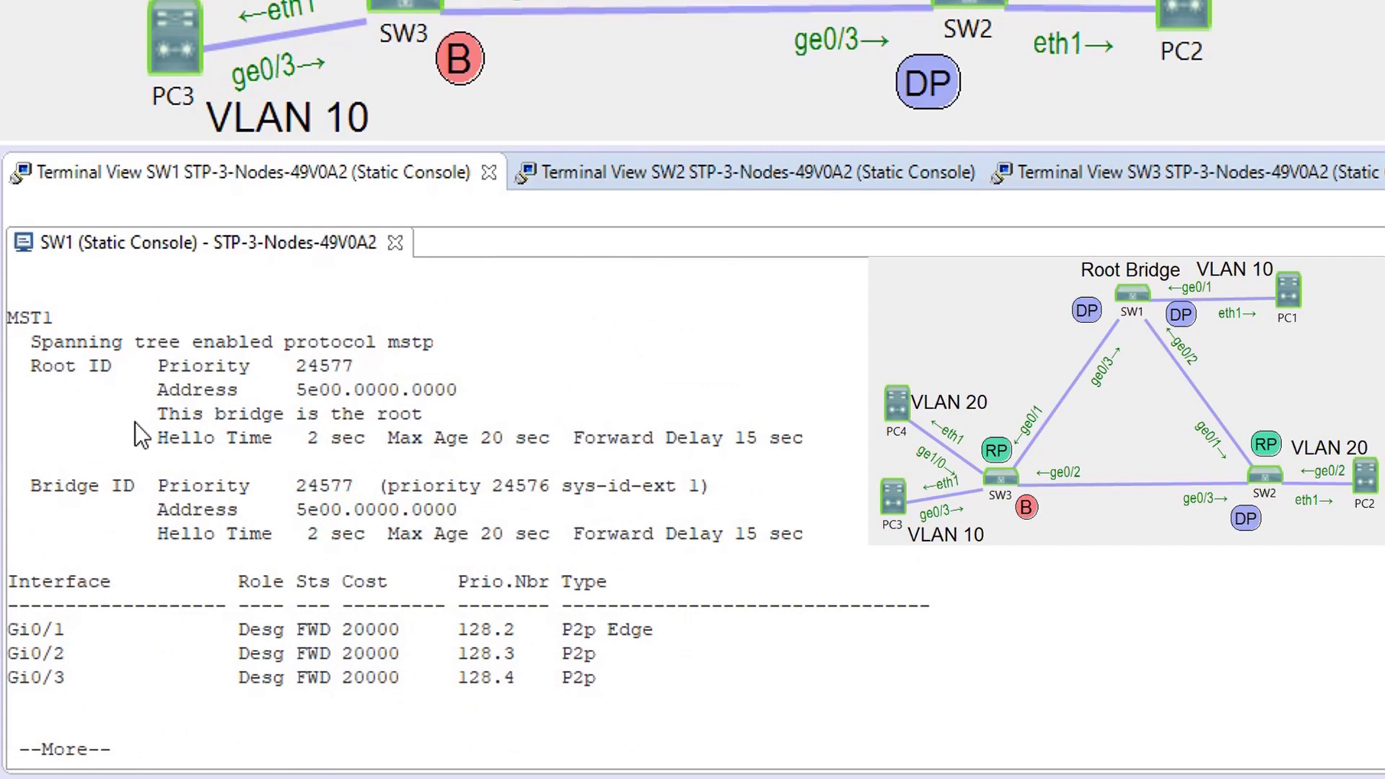
{"action": "left_click_drag", "start_coordinate": [157, 417], "coordinate": [379, 420]}
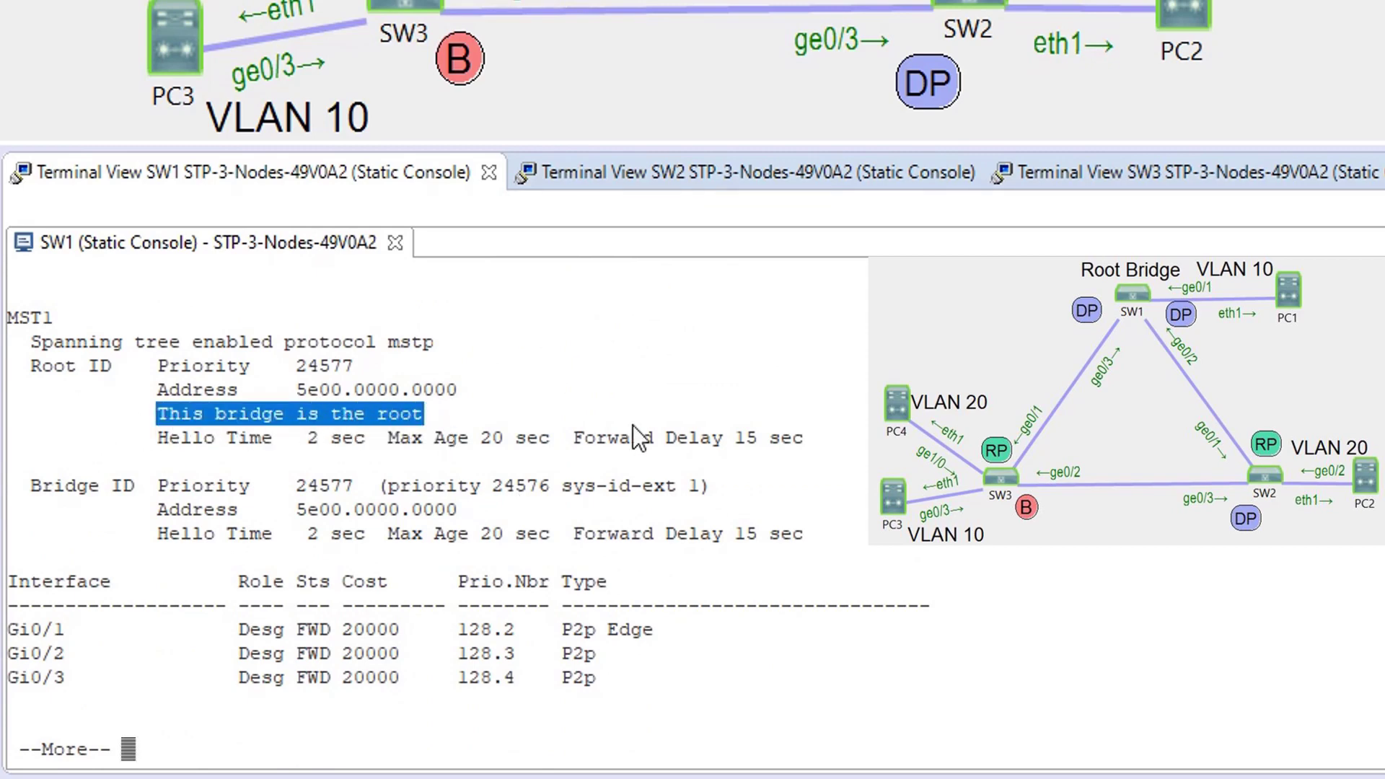
{"action": "key", "text": "space"}
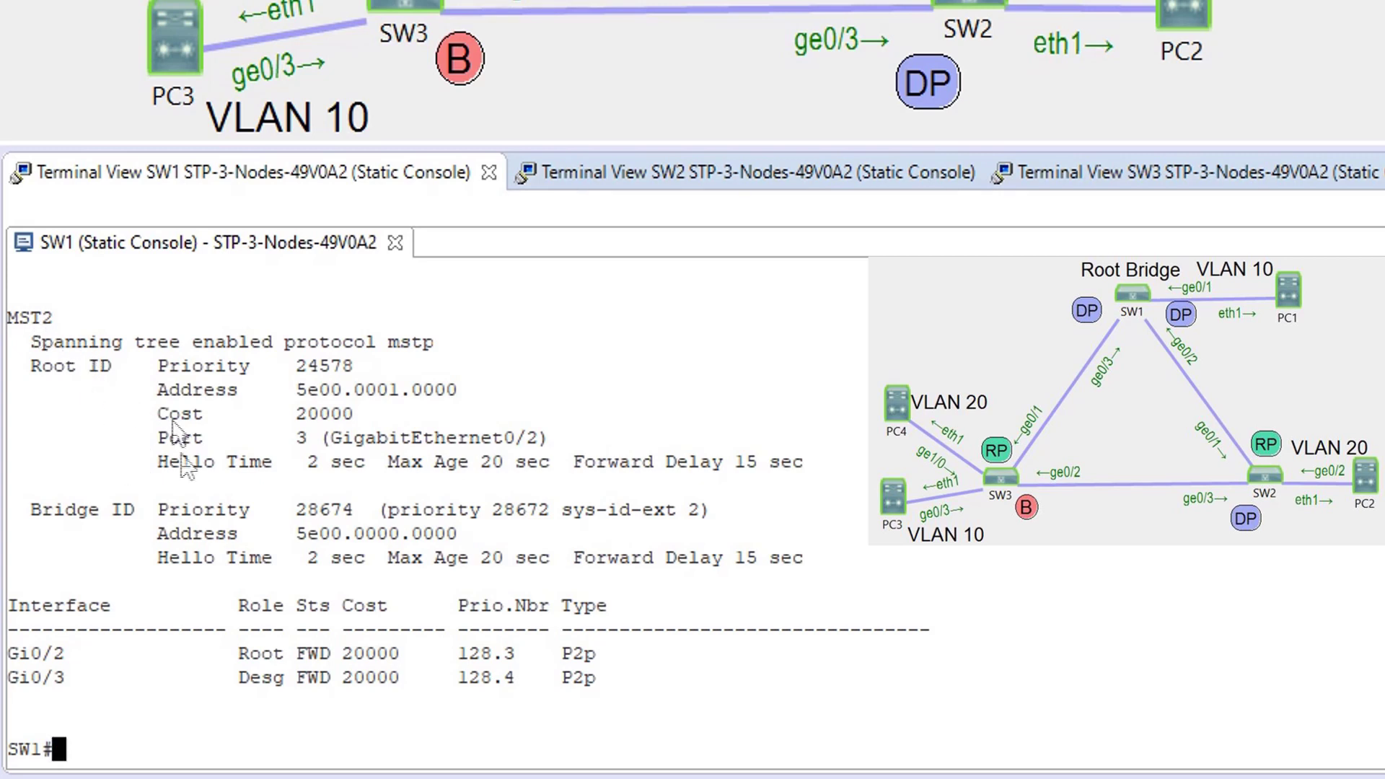
{"action": "left_click_drag", "start_coordinate": [226, 654], "coordinate": [318, 662]}
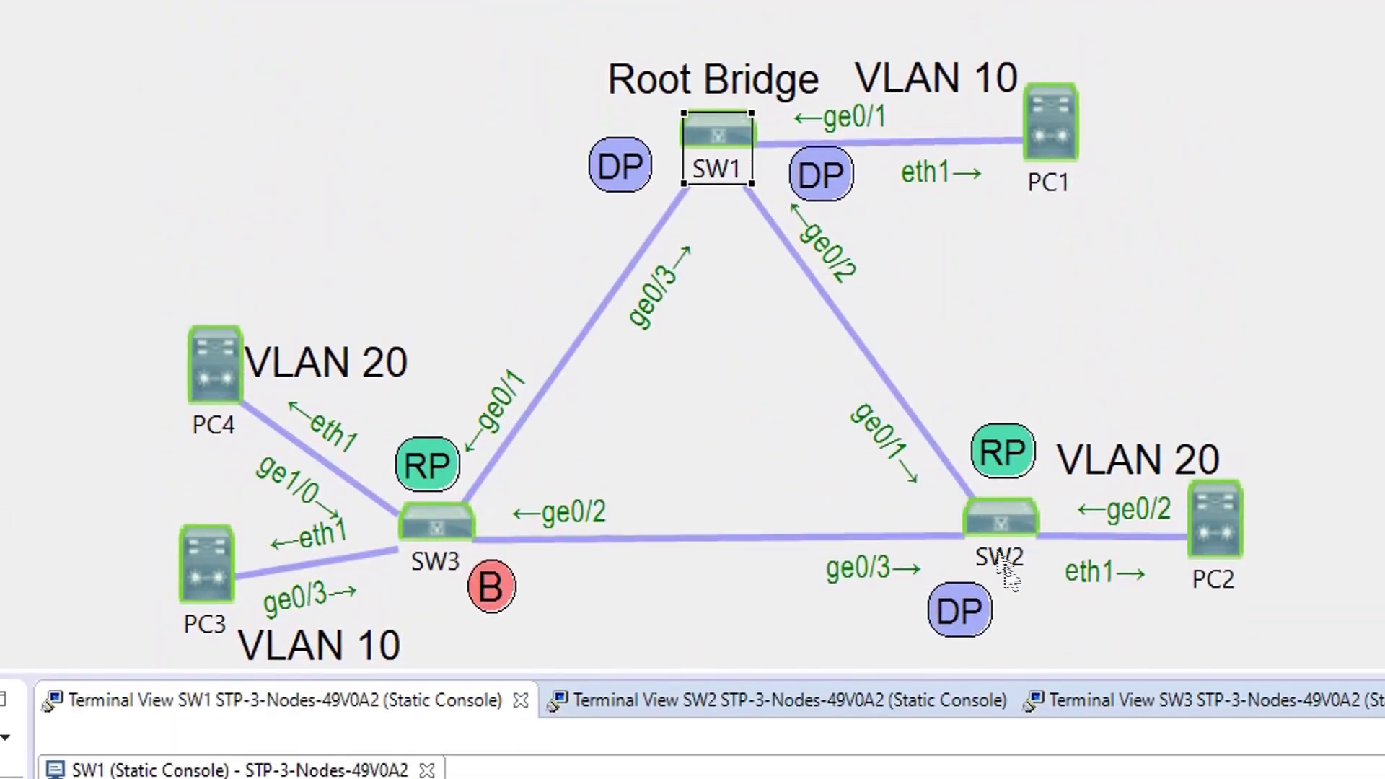
Run 'show spanning-tree' on SW2
{"action": "left_click", "coordinate": [737, 692]}
{"action": "type", "text": "sh span"}
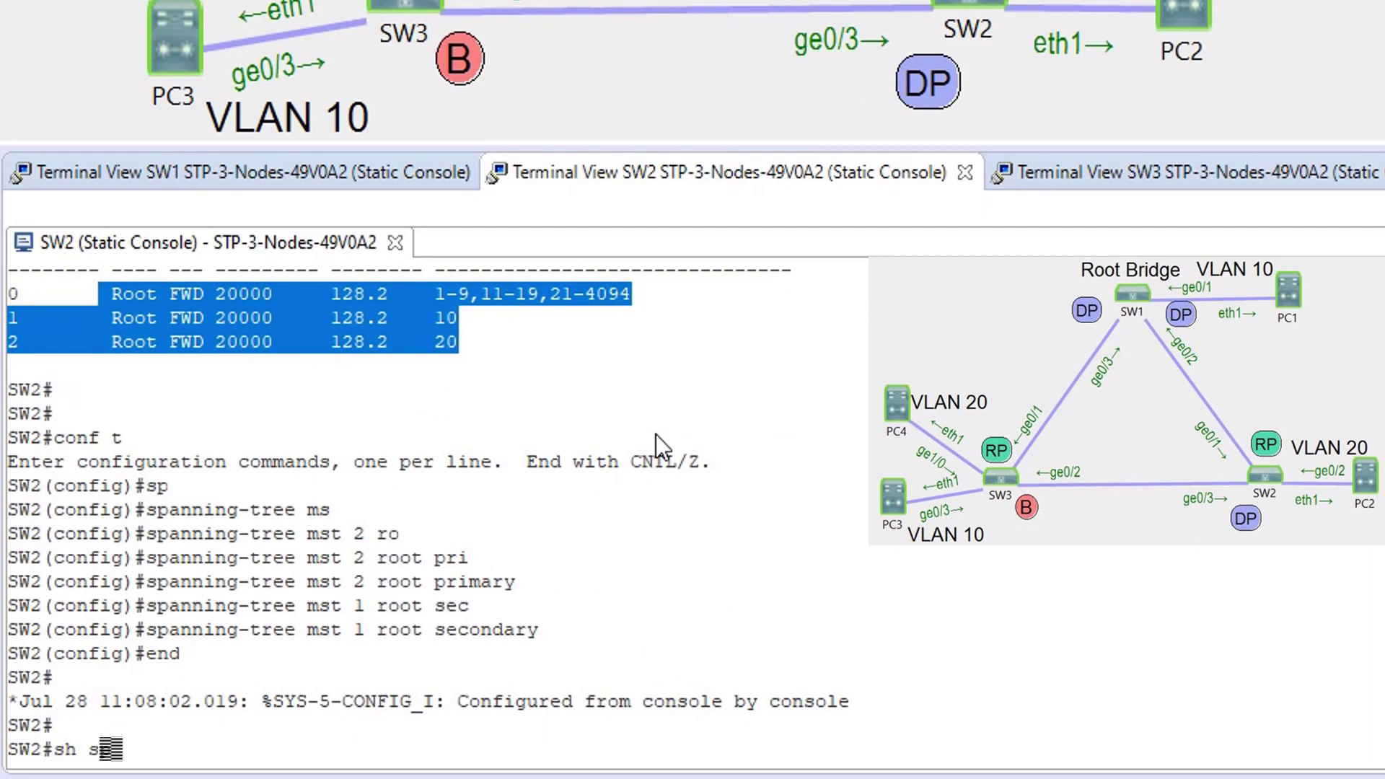
{"action": "key", "text": "Tab"}
{"action": "key", "text": "Return"}
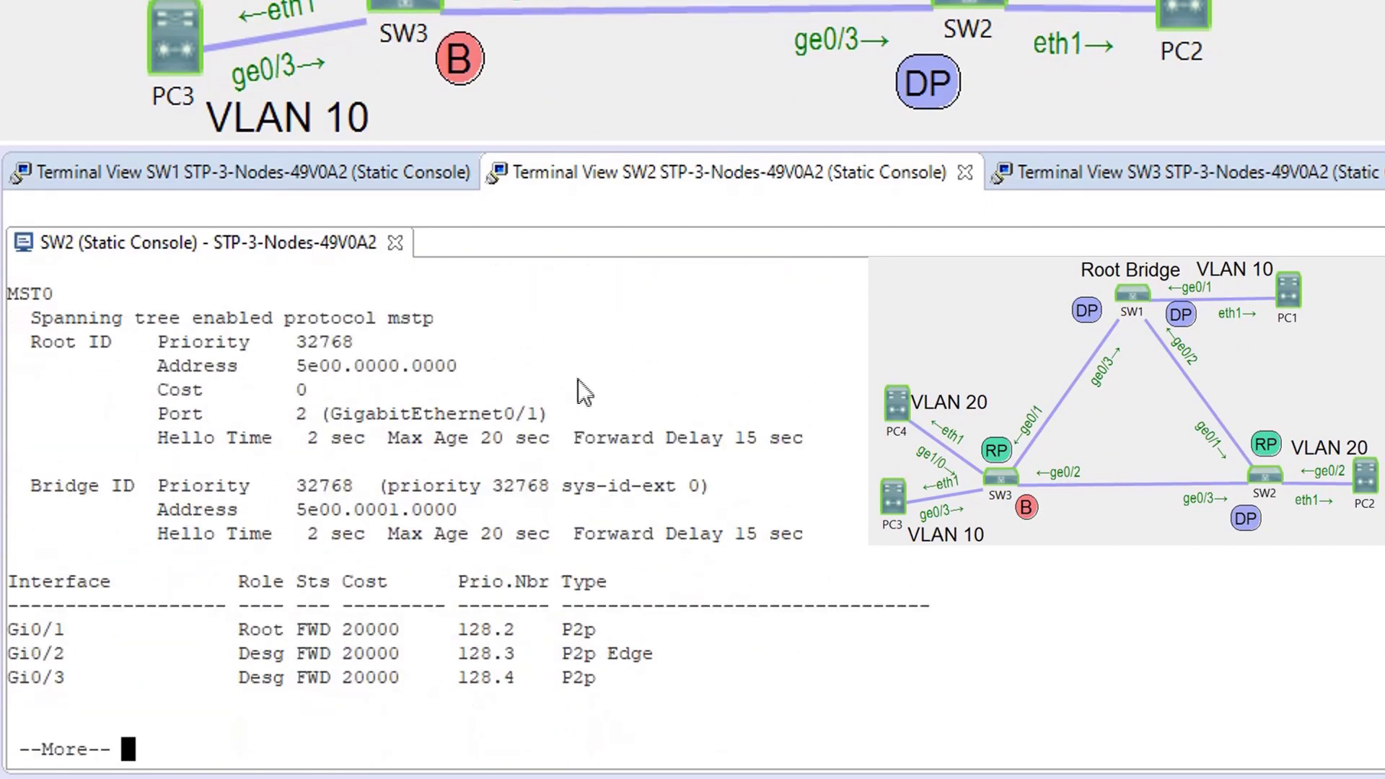
Confirm SW2 reaches MST1's root via Gi0/1 and is root bridge for MST2
{"action": "key", "text": "space"}
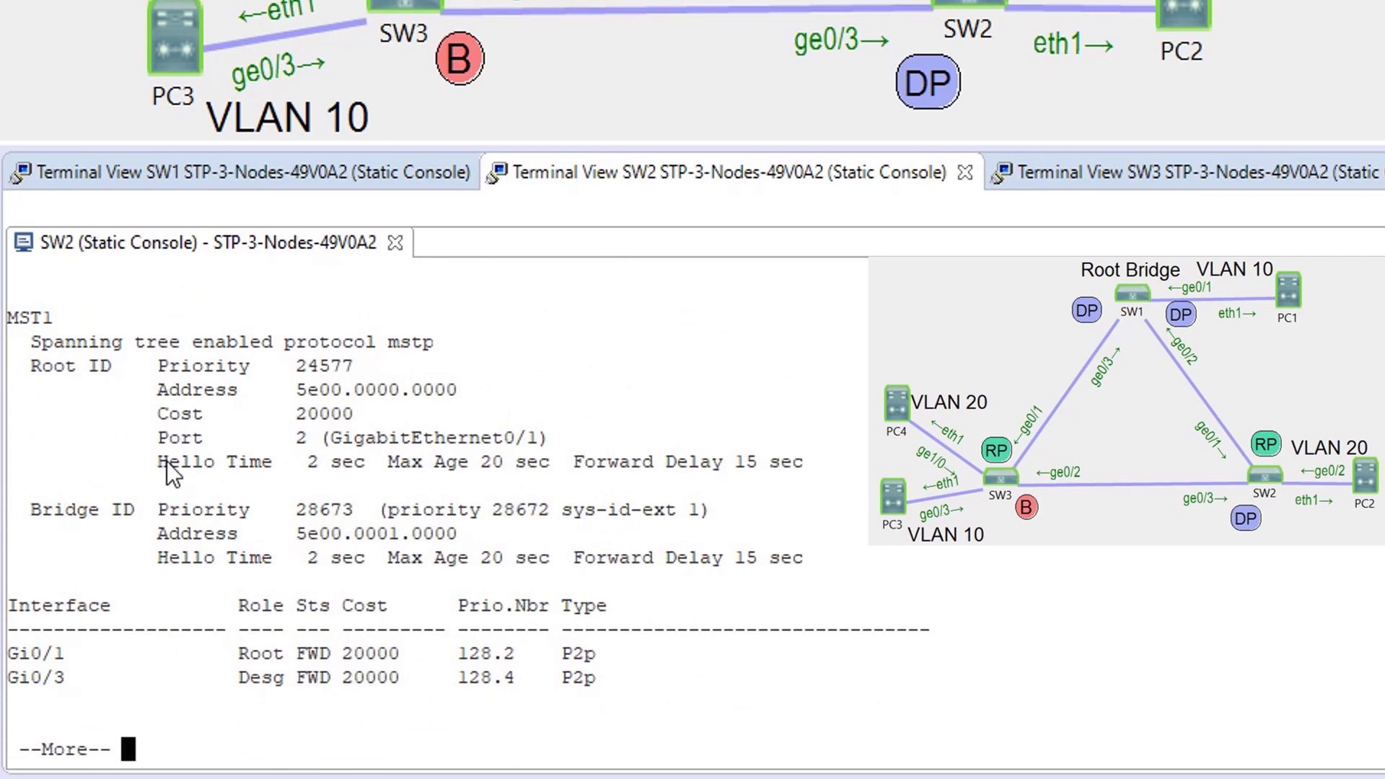
{"action": "left_click_drag", "start_coordinate": [87, 653], "coordinate": [17, 657]}
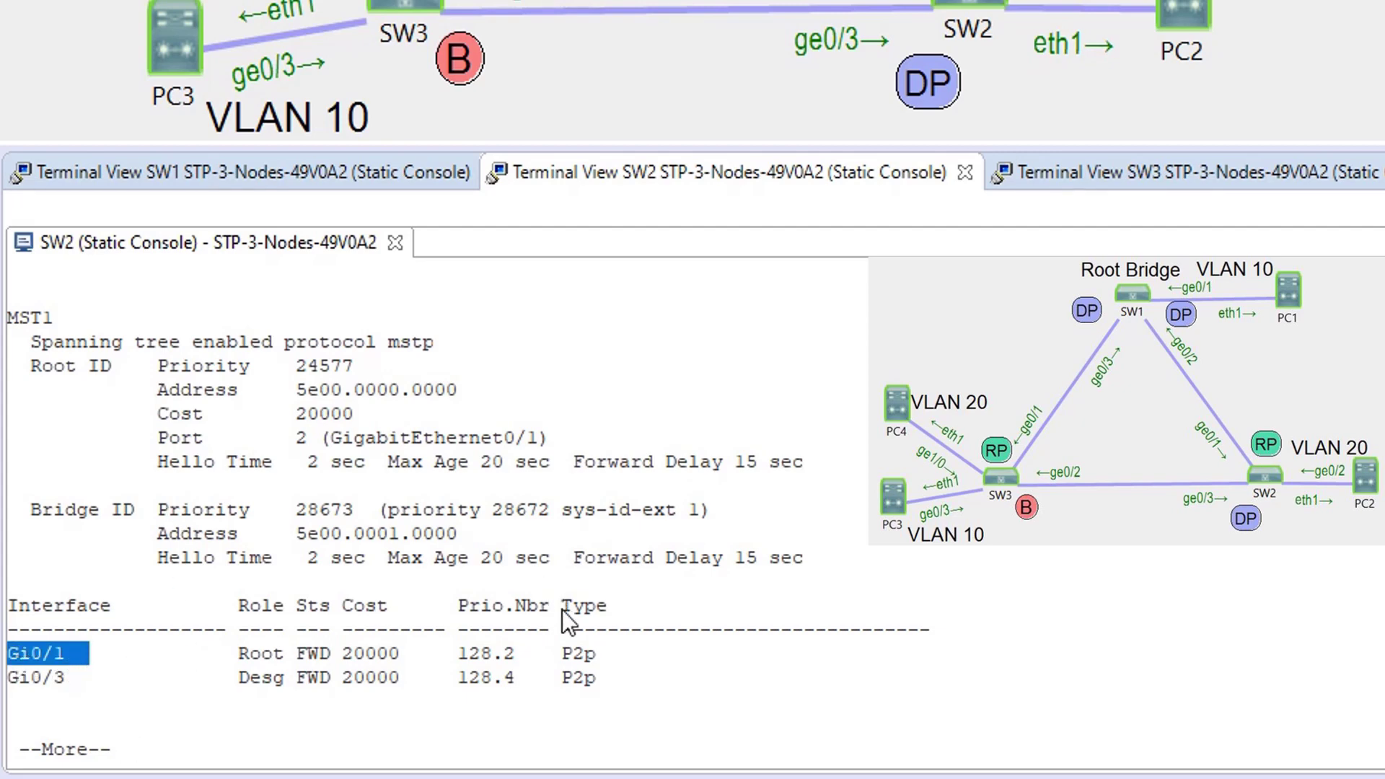
{"action": "key", "text": "space"}
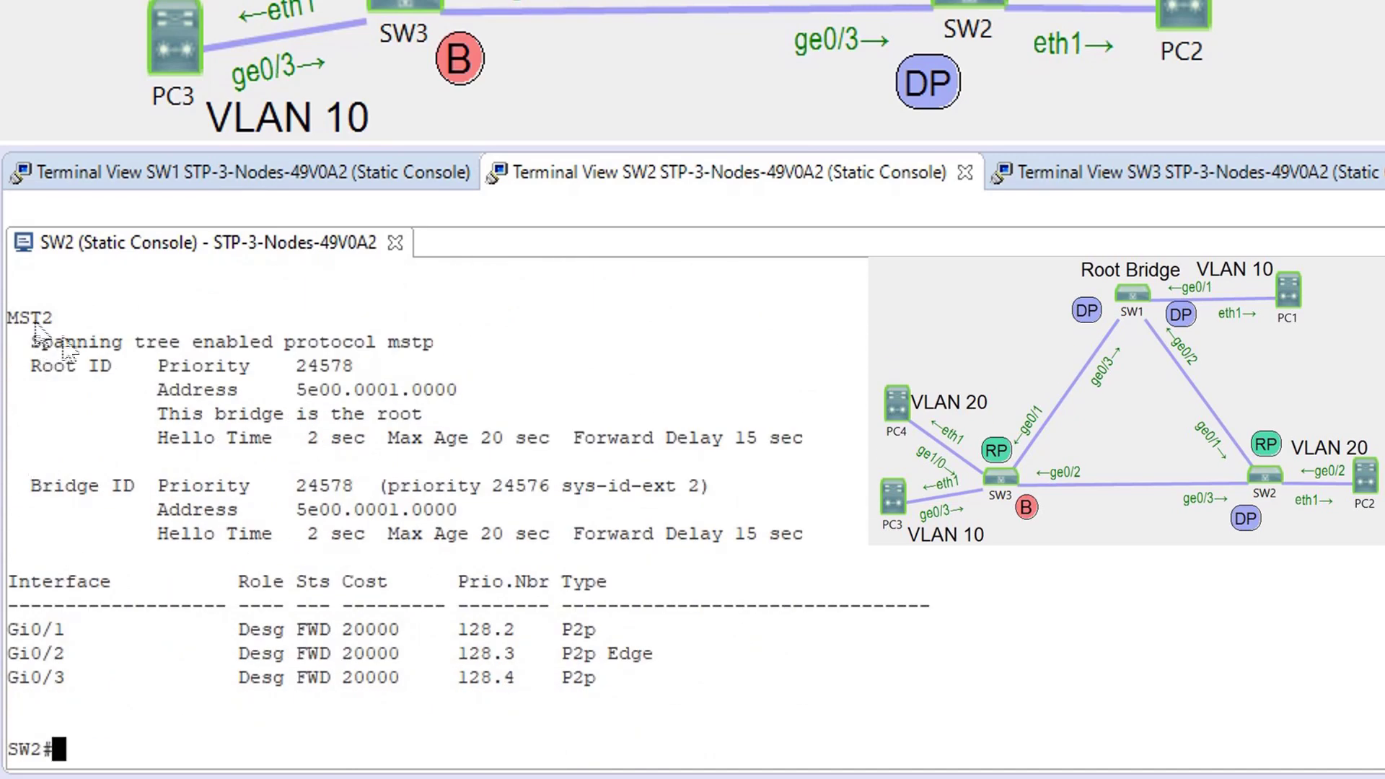
{"action": "left_click_drag", "start_coordinate": [147, 416], "coordinate": [434, 418]}
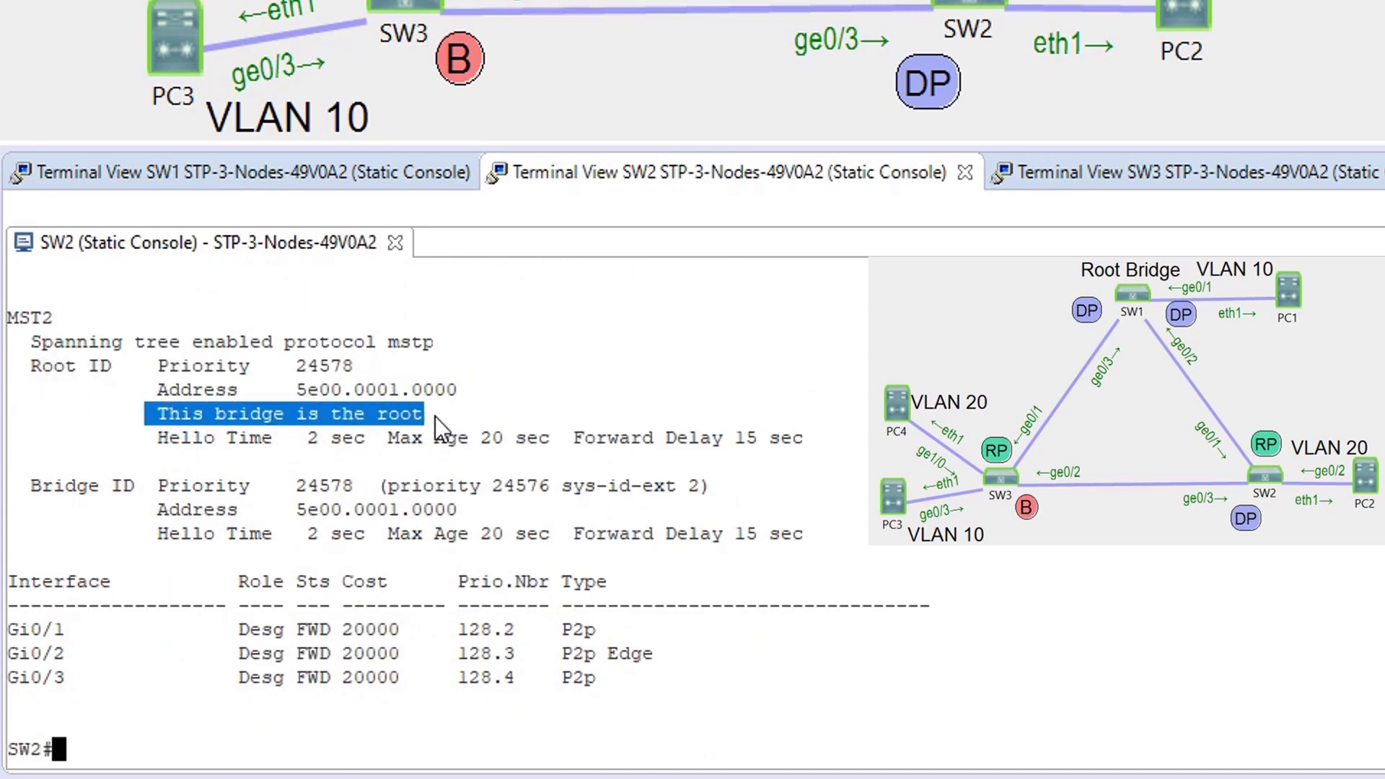
On SW1, enter configuration mode and set the MST hello time to 10
{"action": "left_click", "coordinate": [358, 176]}
{"action": "key", "text": "Return"}
{"action": "type", "text": "conf"}
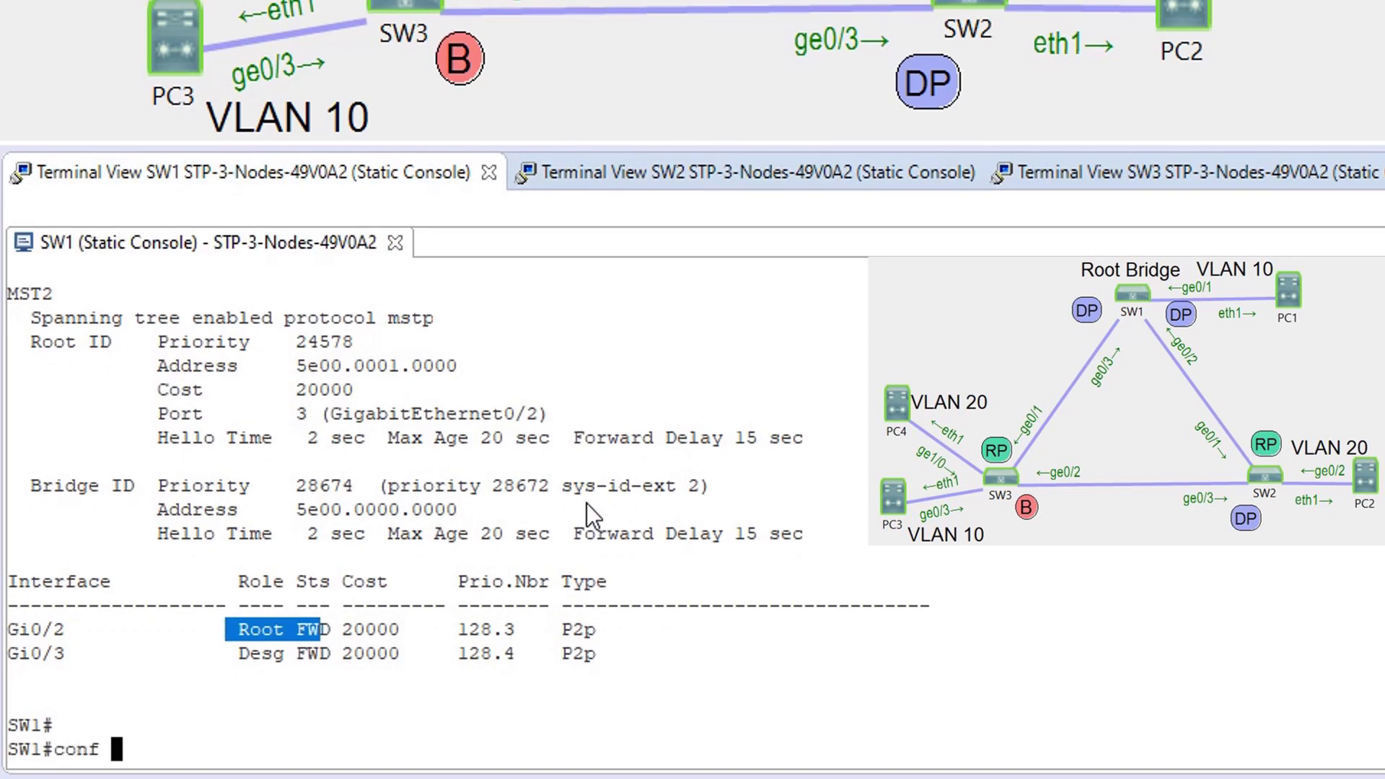
{"action": "key", "text": "Return"}
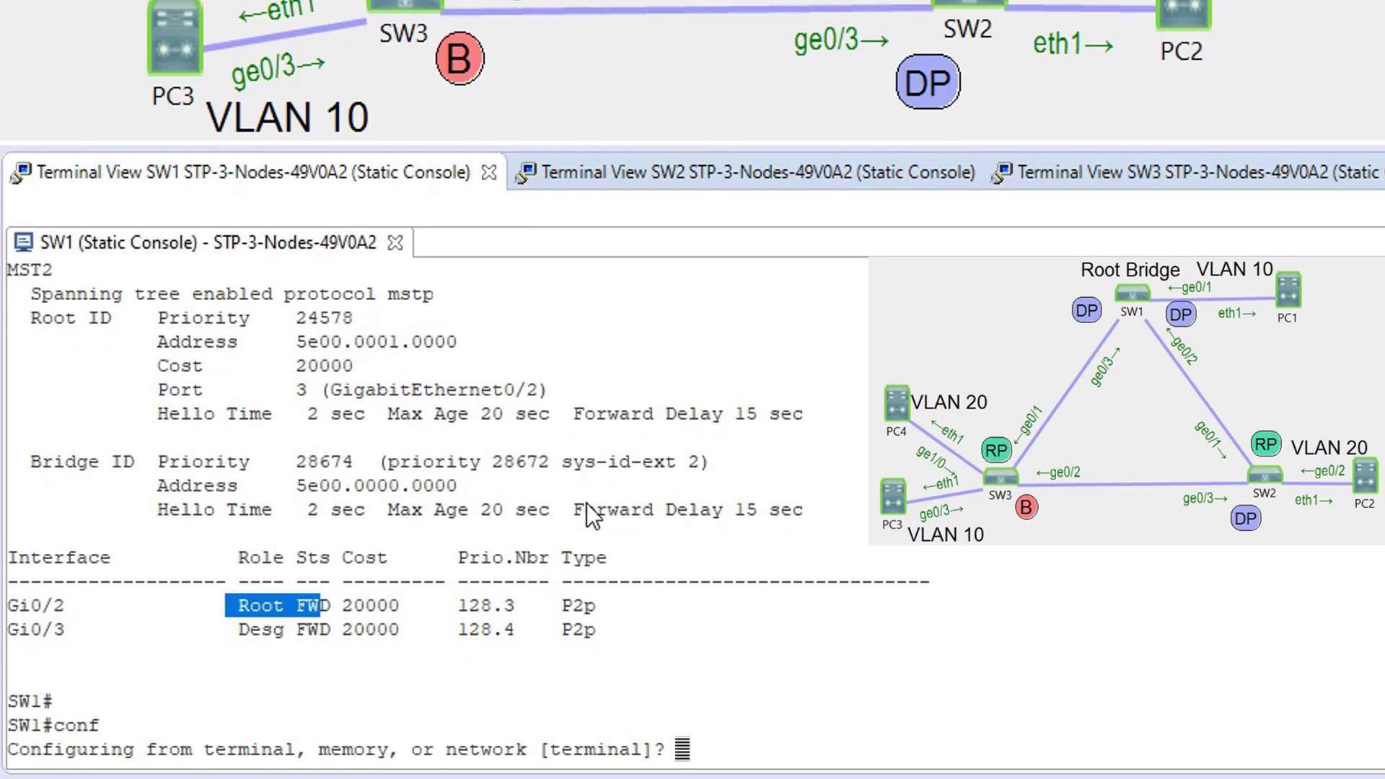
{"action": "key", "text": "Return"}
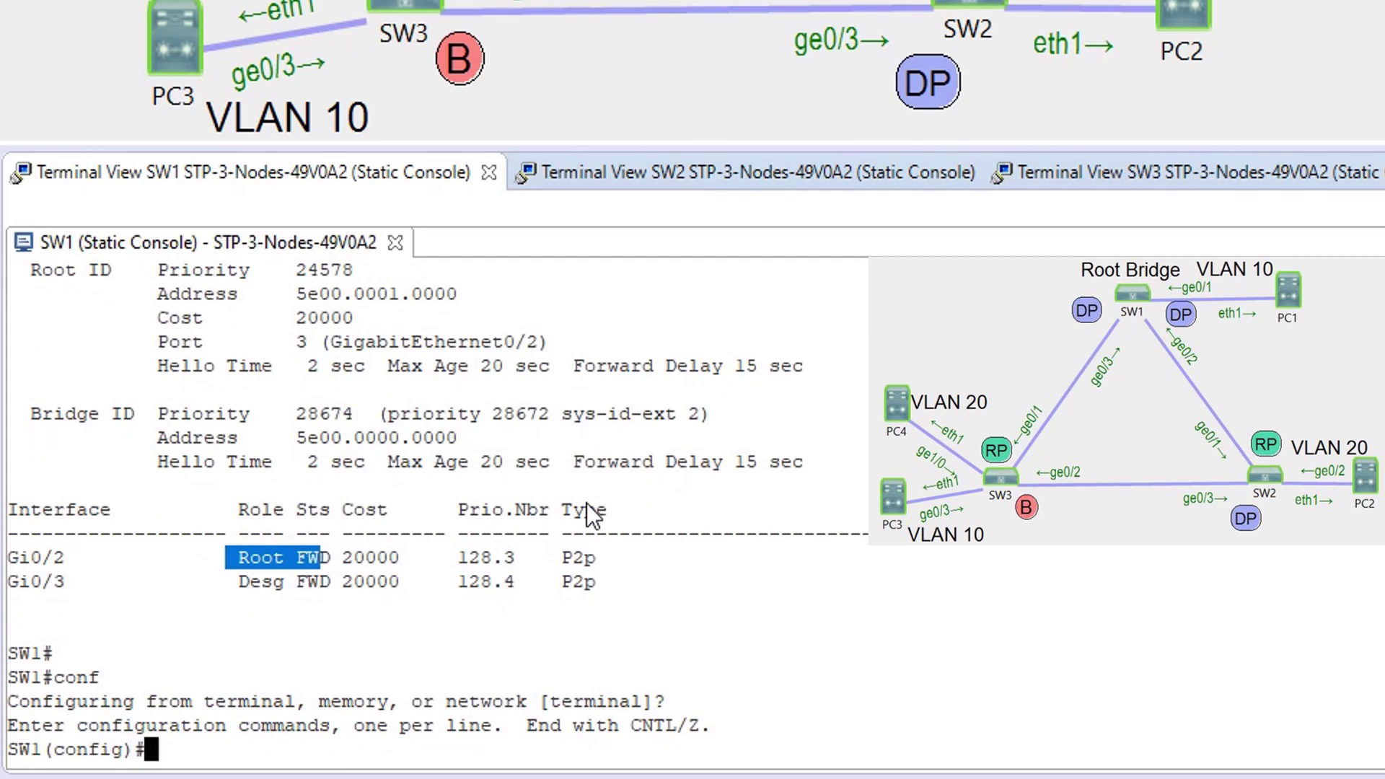
{"action": "type", "text": "sp"}
{"action": "key", "text": "Tab"}
{"action": "type", "text": "ms"}
{"action": "key", "text": "Tab"}
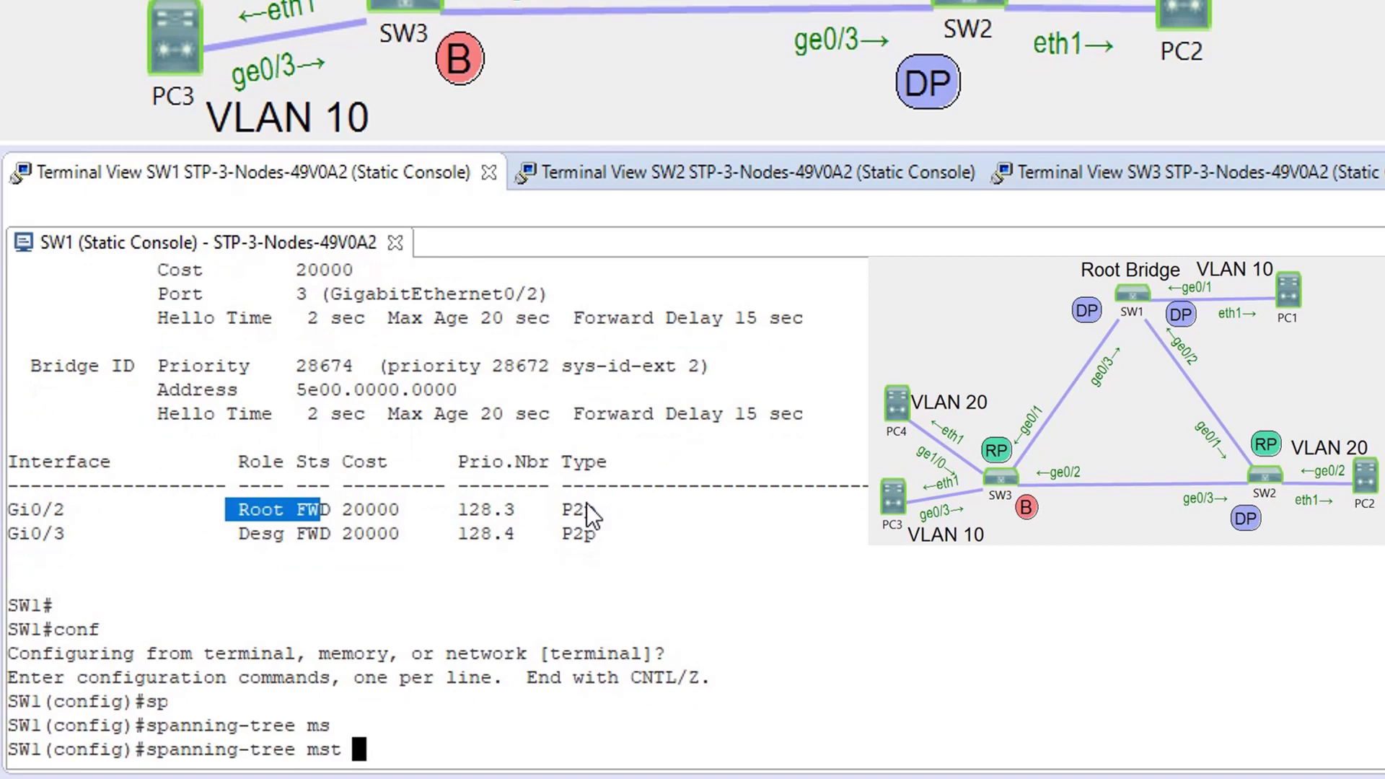
{"action": "type", "text": "?"}
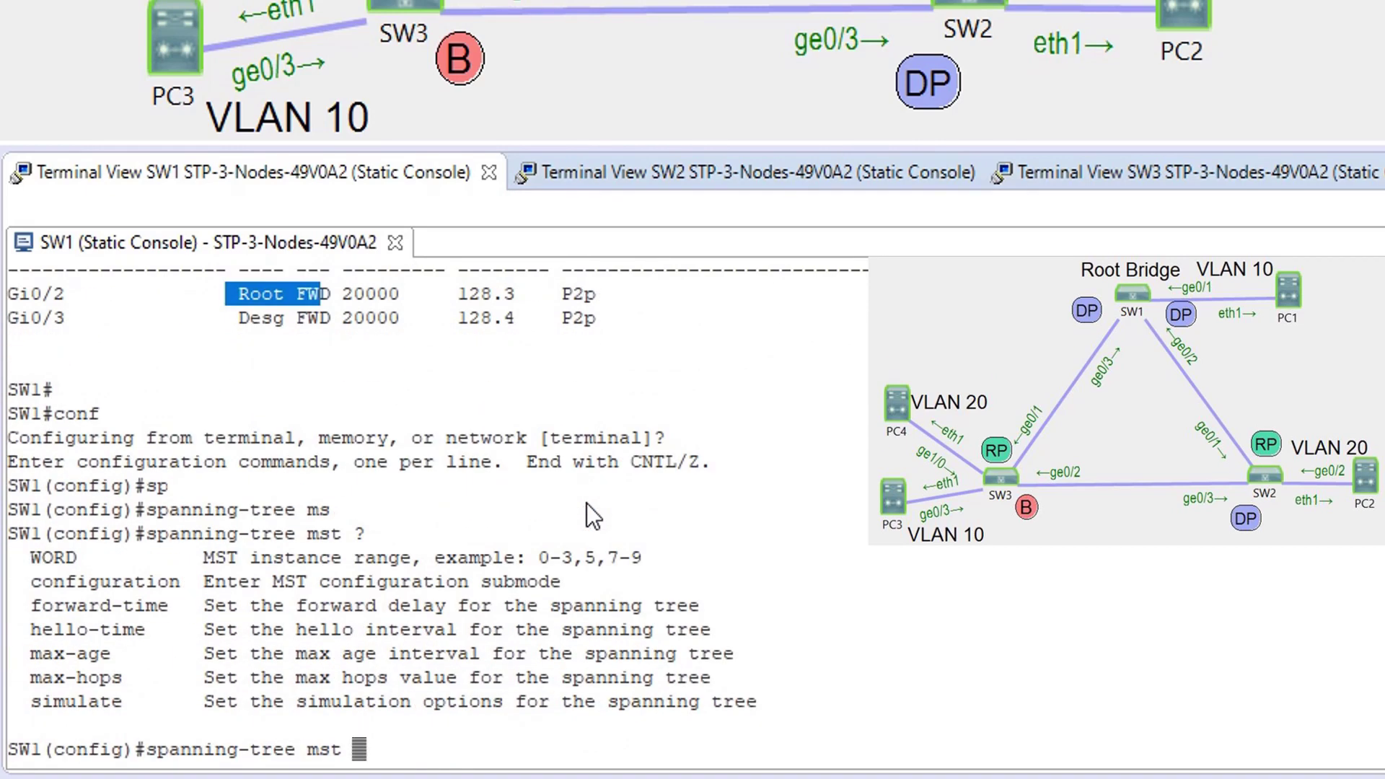
{"action": "type", "text": "hel"}
{"action": "key", "text": "Tab"}
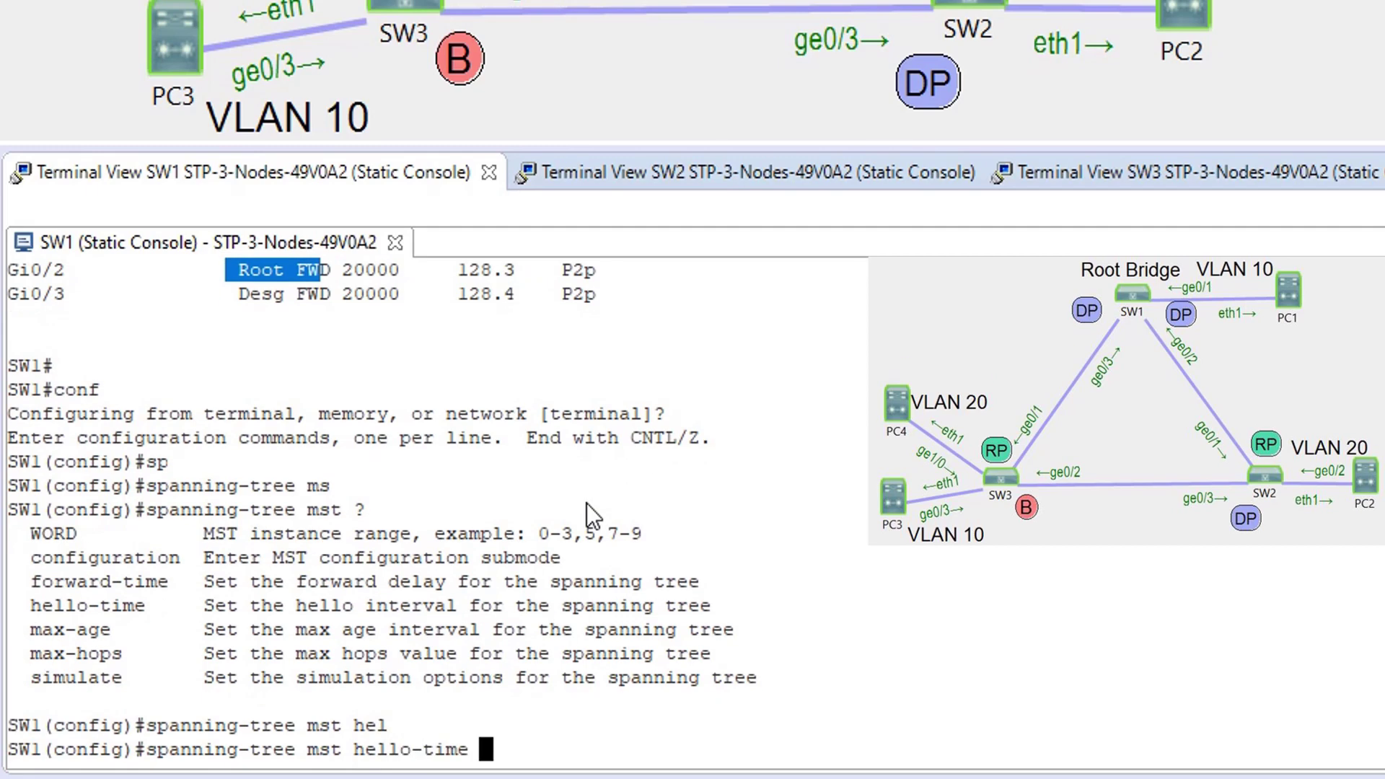
{"action": "type", "text": "?"}
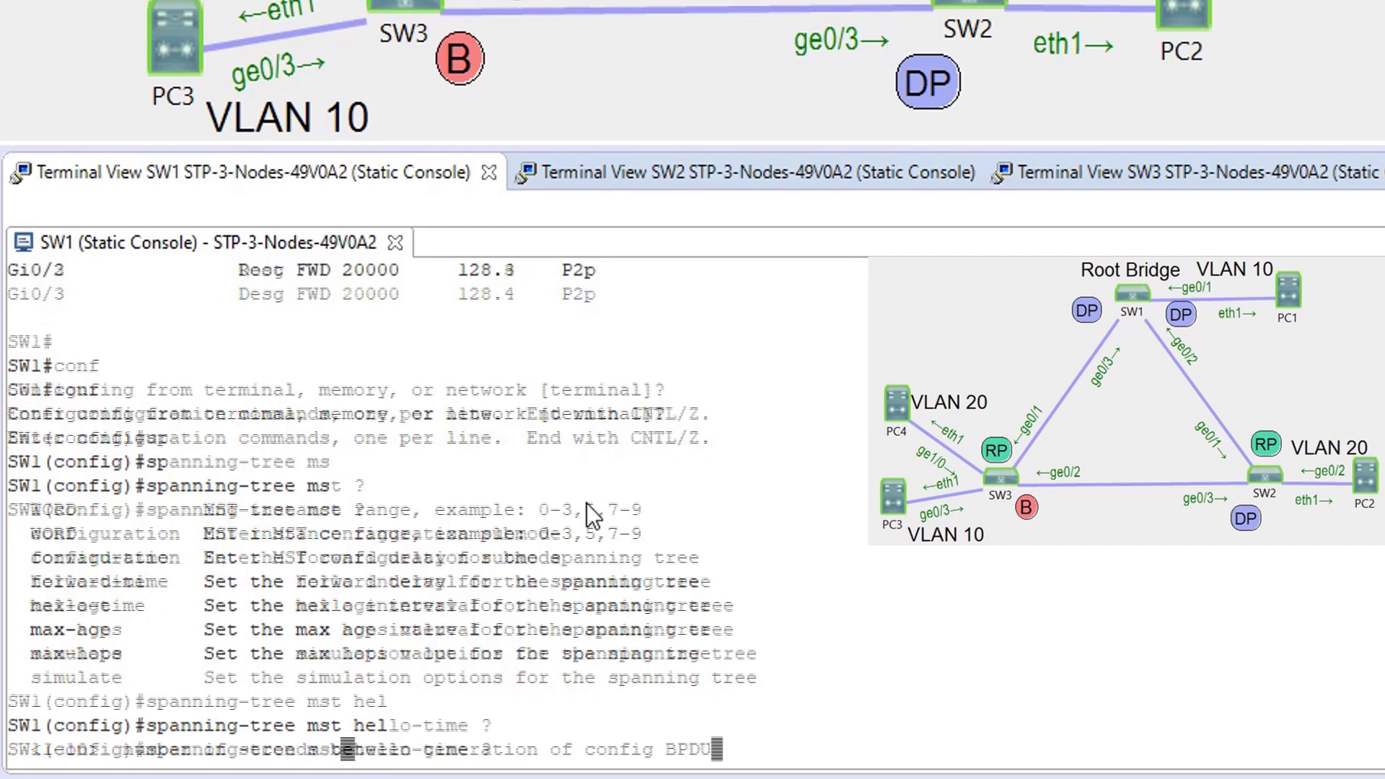
{"action": "type", "text": "10"}
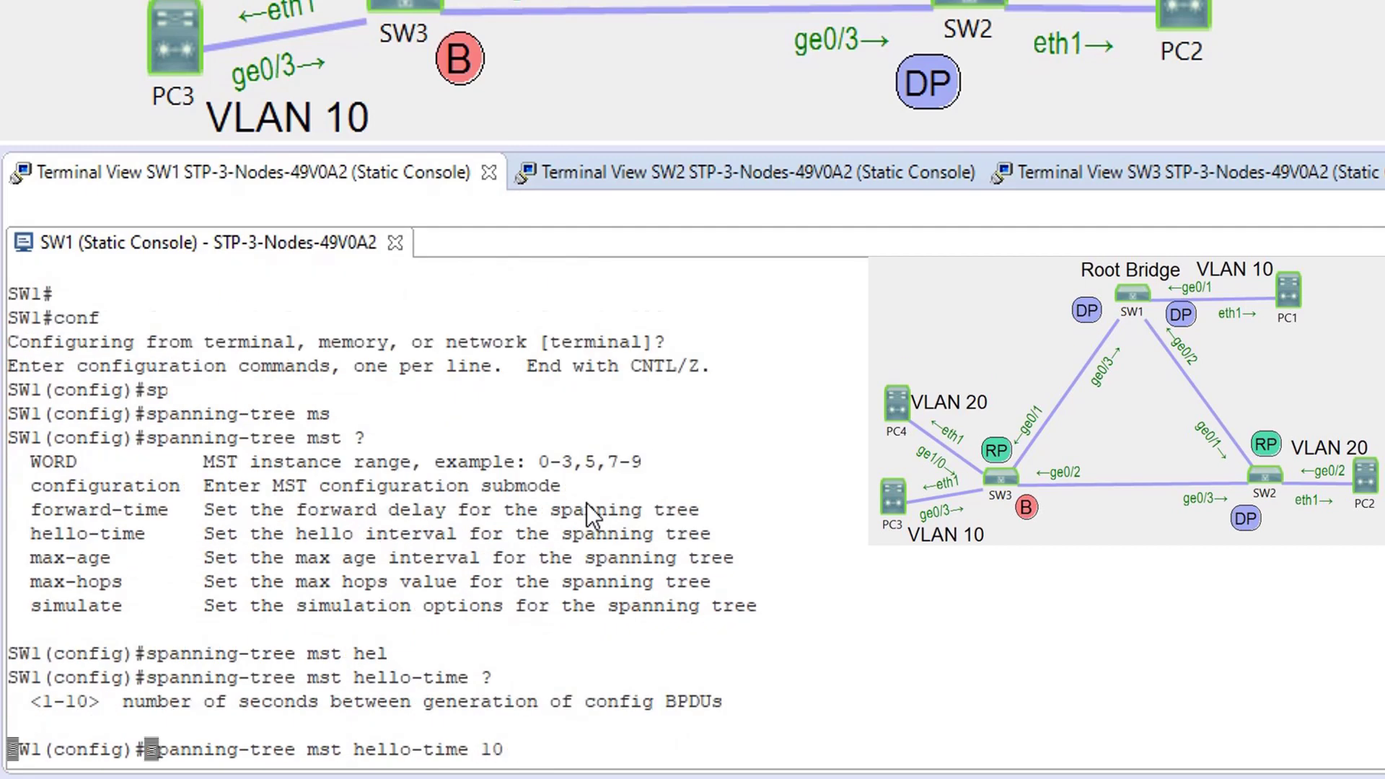
{"action": "key", "text": "Return"}
Set SW1's MST max age to 20 with 'spanning-tree mst max-age 20'
{"action": "key", "text": "Up"}
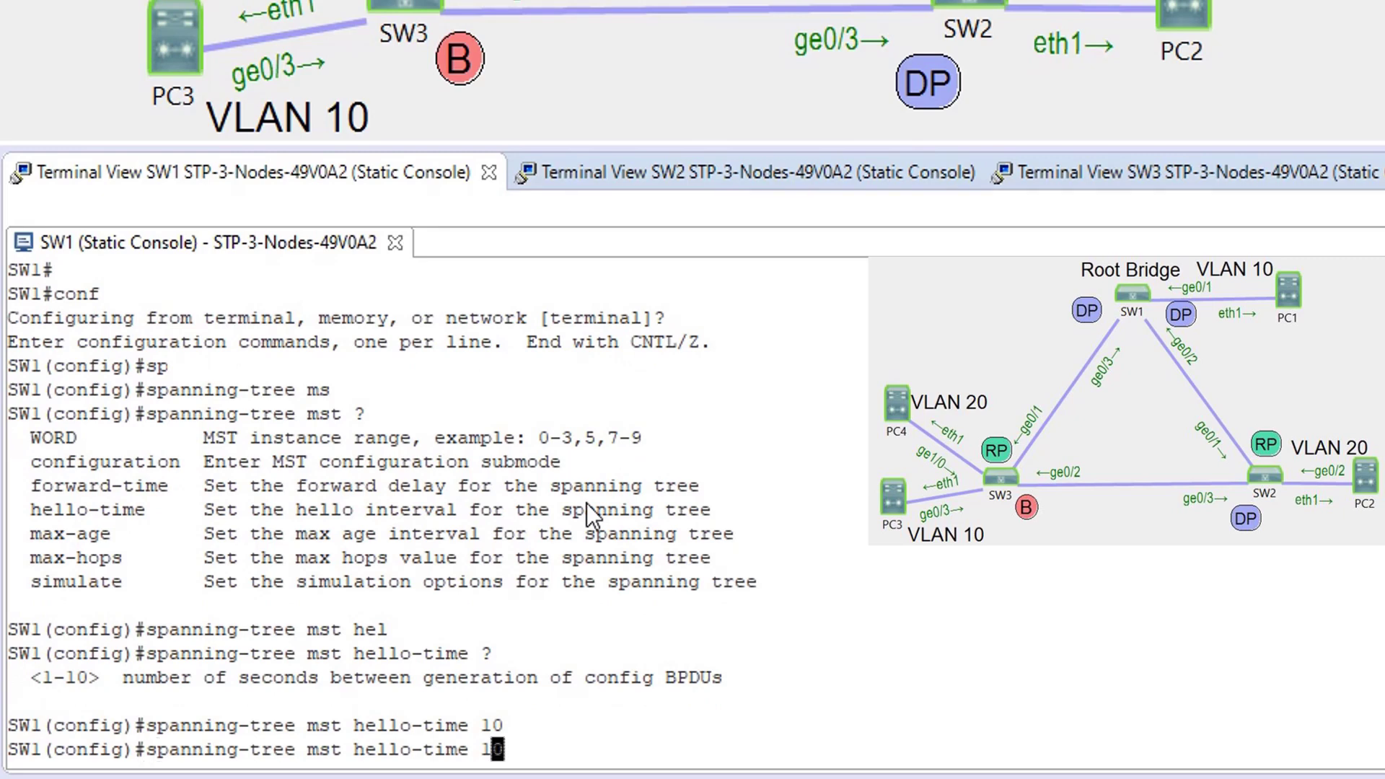
{"action": "key", "text": "BackSpace"}
{"action": "key", "text": "BackSpace"}
{"action": "key", "text": "BackSpace"}
{"action": "key", "text": "BackSpace"}
{"action": "key", "text": "BackSpace"}
{"action": "key", "text": "BackSpace"}
{"action": "key", "text": "BackSpace"}
{"action": "key", "text": "BackSpace"}
{"action": "key", "text": "BackSpace"}
{"action": "key", "text": "BackSpace"}
{"action": "key", "text": "BackSpace"}
{"action": "key", "text": "BackSpace"}
{"action": "key", "text": "BackSpace"}
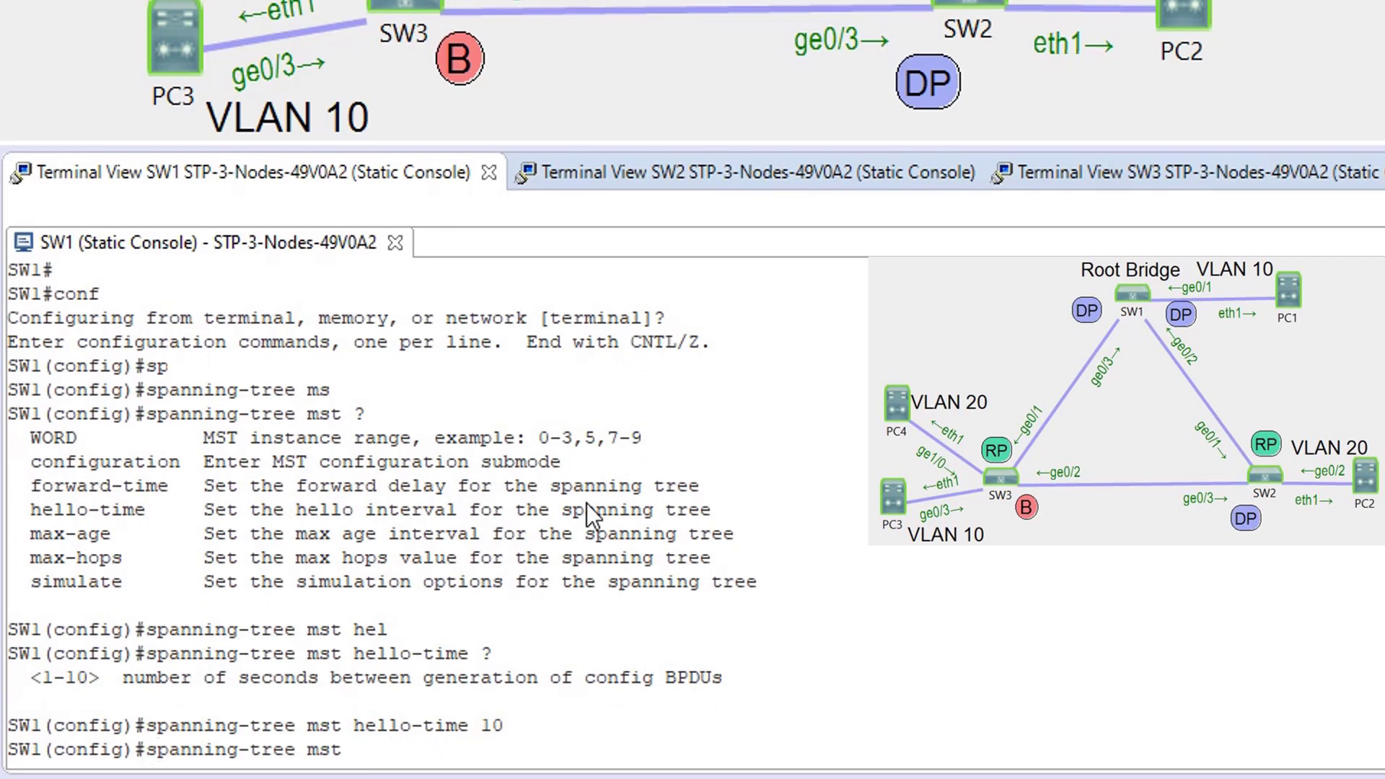
{"action": "type", "text": "ma"}
{"action": "key", "text": "Tab"}
{"action": "type", "text": "a"}
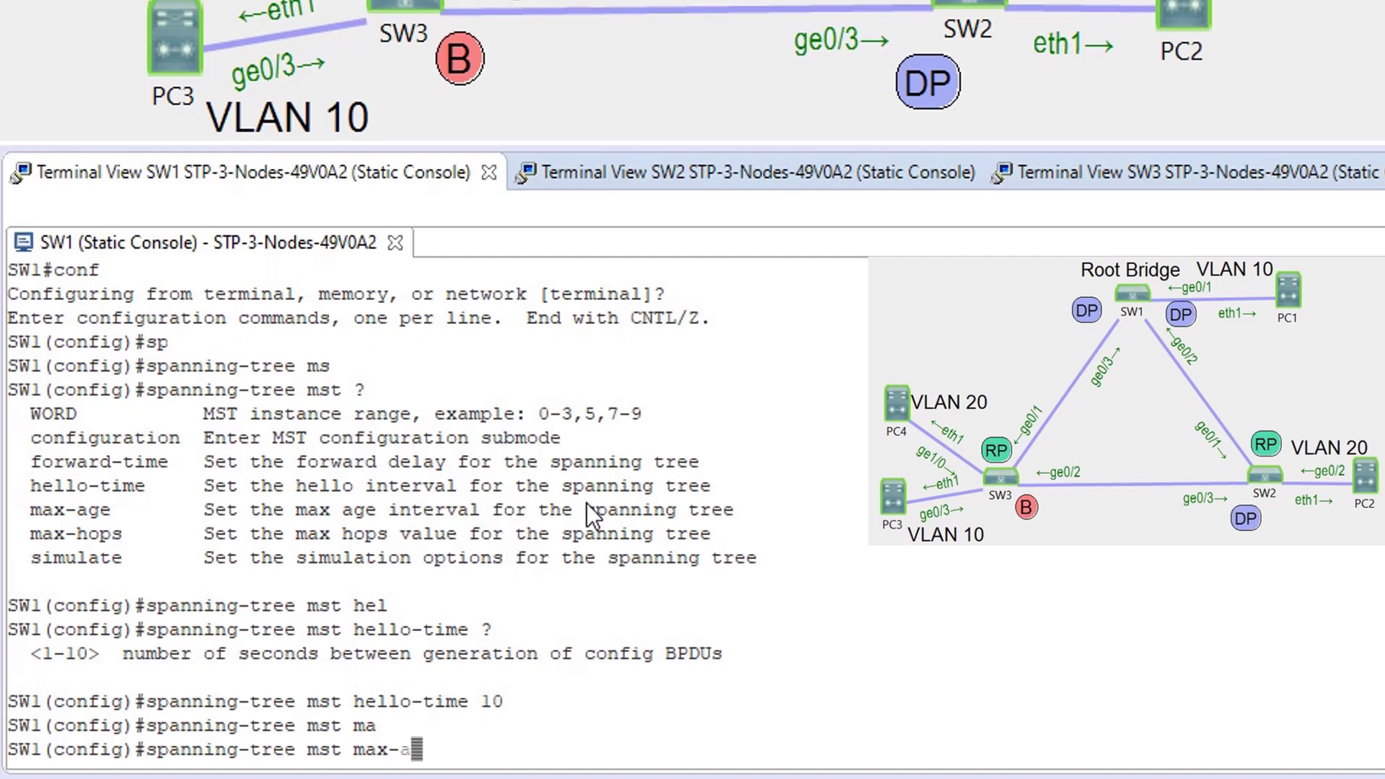
{"action": "type", "text": "g"}
{"action": "key", "text": "Tab"}
{"action": "type", "text": "?"}
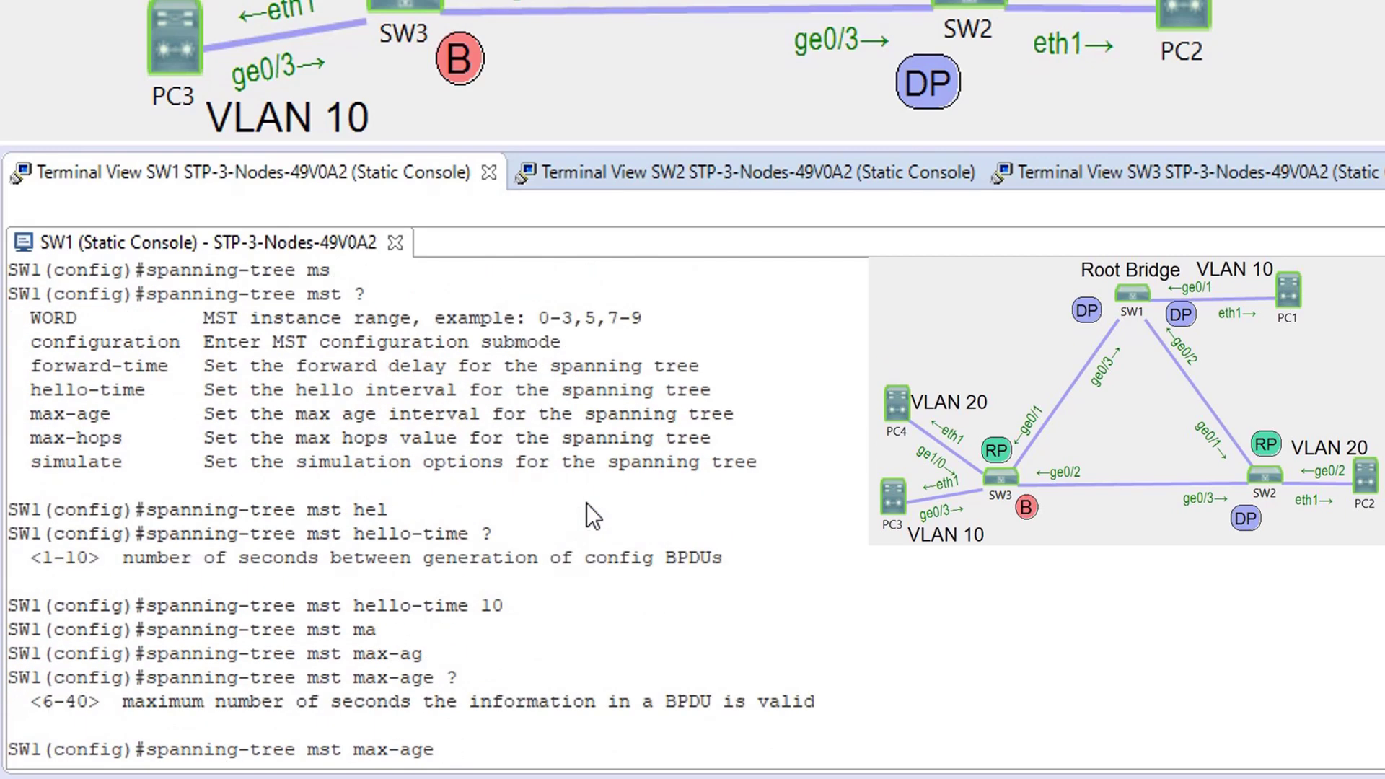
{"action": "type", "text": "20"}
{"action": "key", "text": "Return"}
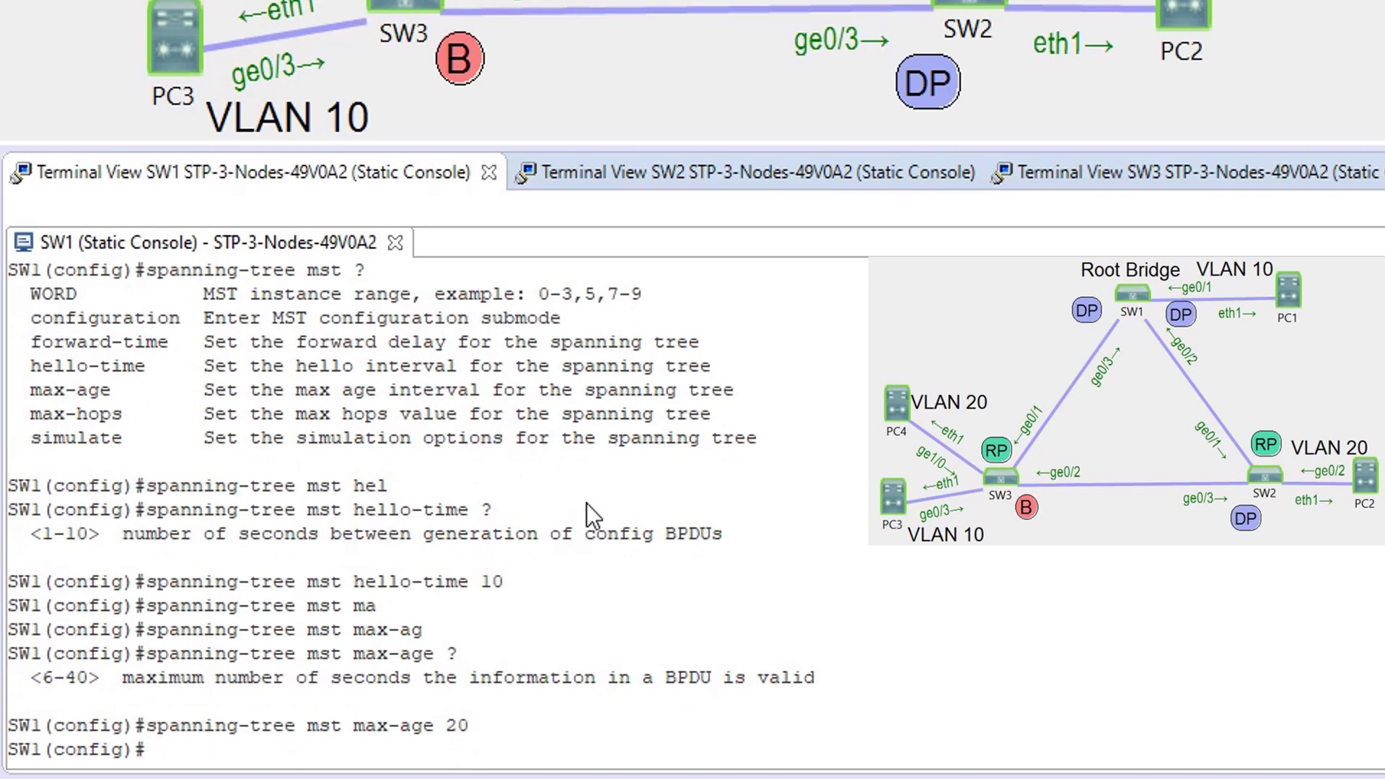
Set SW1's MST forward delay to 15 with 'spanning-tree mst forward-time 15'
{"action": "key", "text": "Up"}
{"action": "key", "text": "BackSpace"}
{"action": "key", "text": "BackSpace"}
{"action": "key", "text": "BackSpace"}
{"action": "key", "text": "BackSpace"}
{"action": "key", "text": "BackSpace"}
{"action": "key", "text": "BackSpace"}
{"action": "key", "text": "BackSpace"}
{"action": "key", "text": "BackSpace"}
{"action": "key", "text": "BackSpace"}
{"action": "key", "text": "BackSpace"}
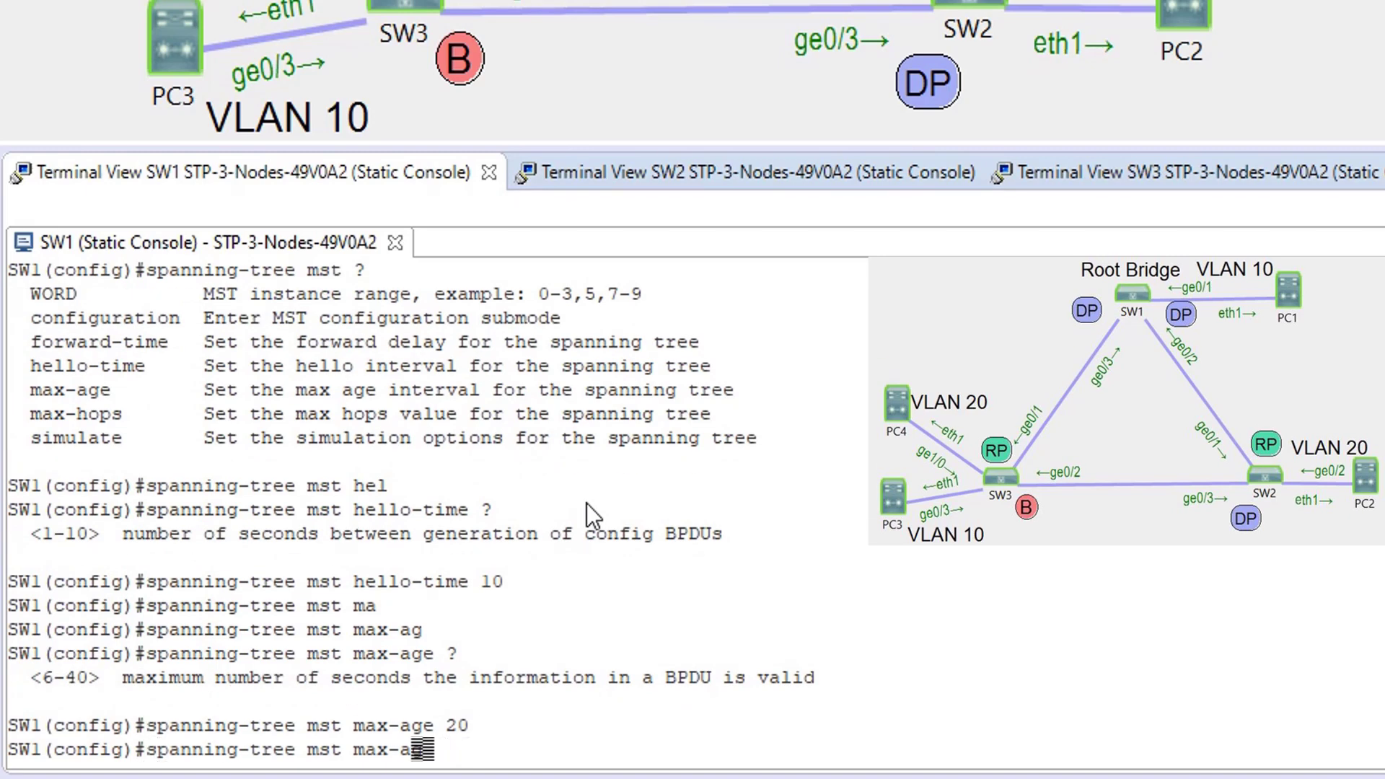
{"action": "type", "text": "?"}
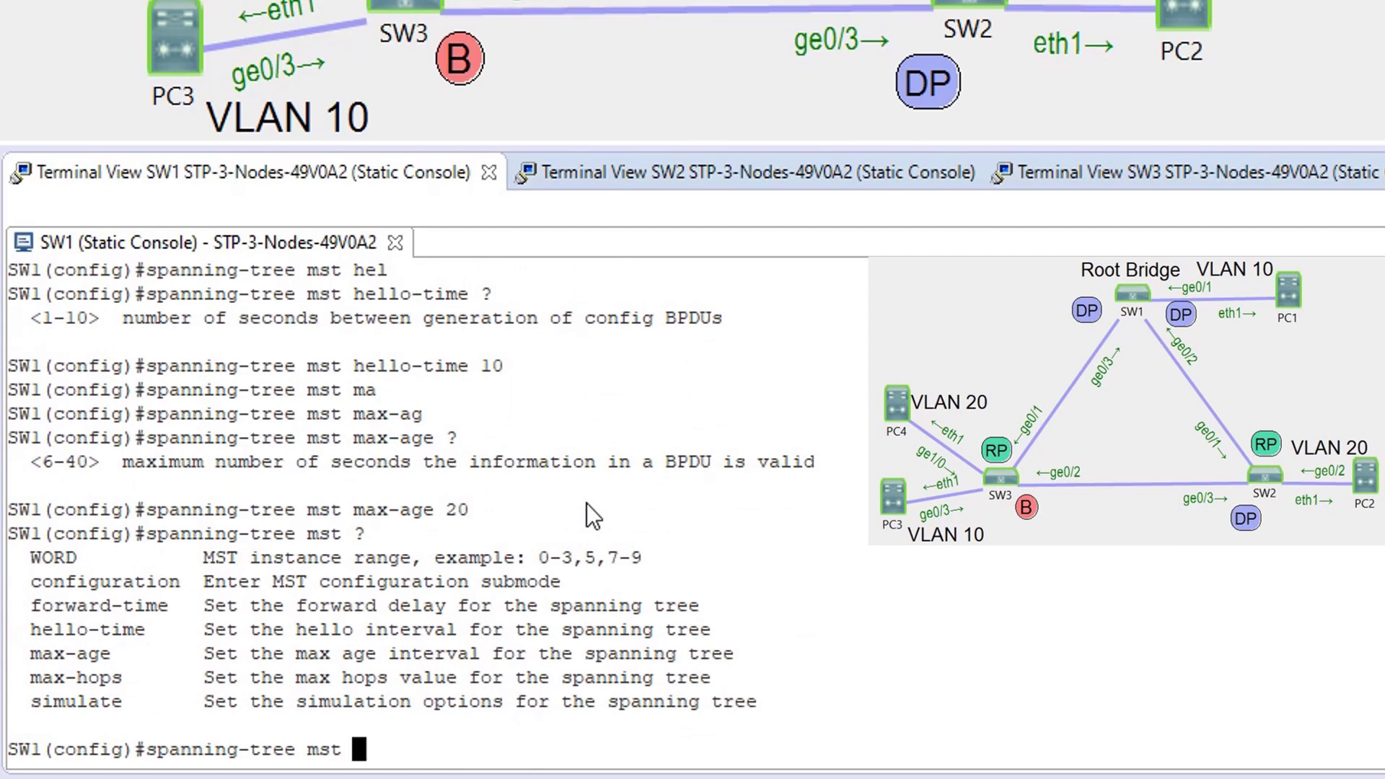
{"action": "type", "text": "fo"}
{"action": "key", "text": "Tab"}
{"action": "type", "text": "?"}
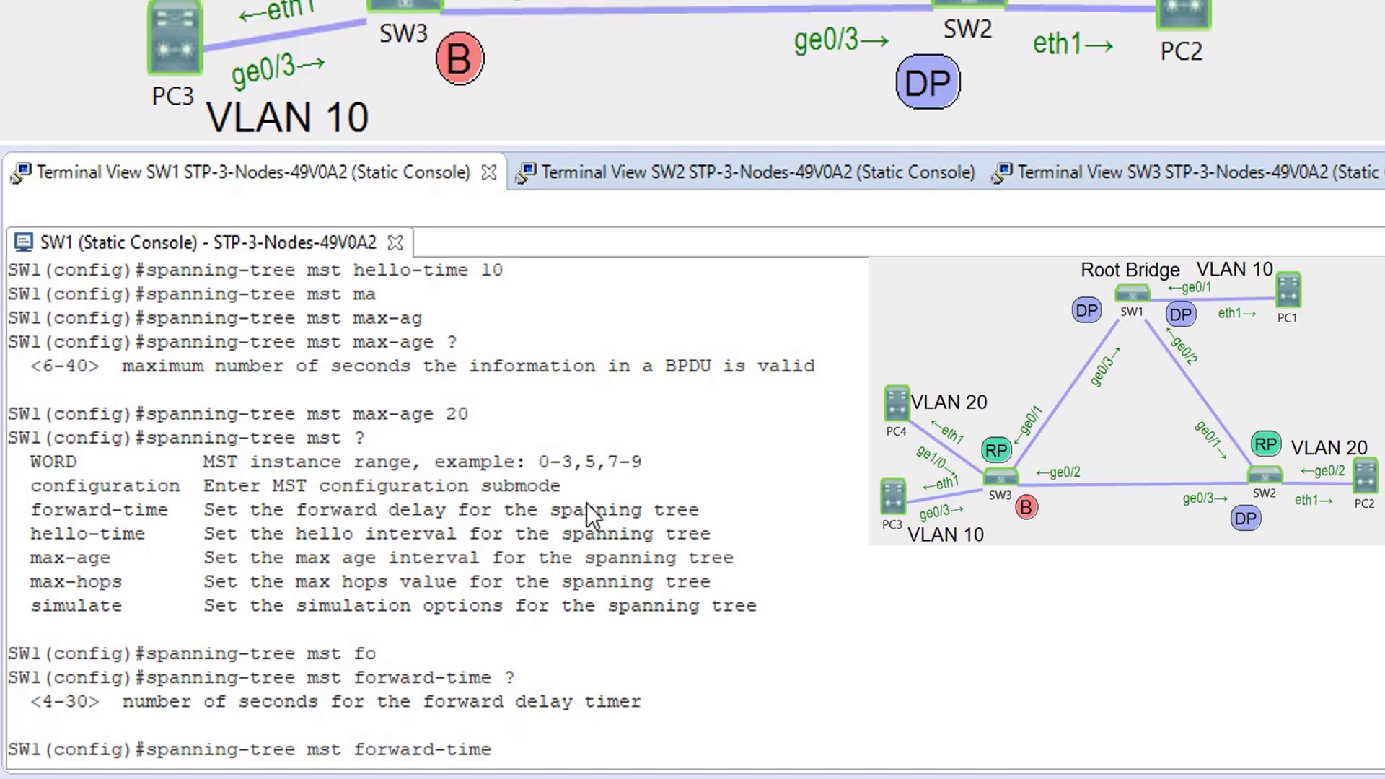
{"action": "type", "text": "15"}
{"action": "key", "text": "Return"}
Leave configuration mode and check the new MST timers in 'show spanning-tree'
{"action": "type", "text": "e"}
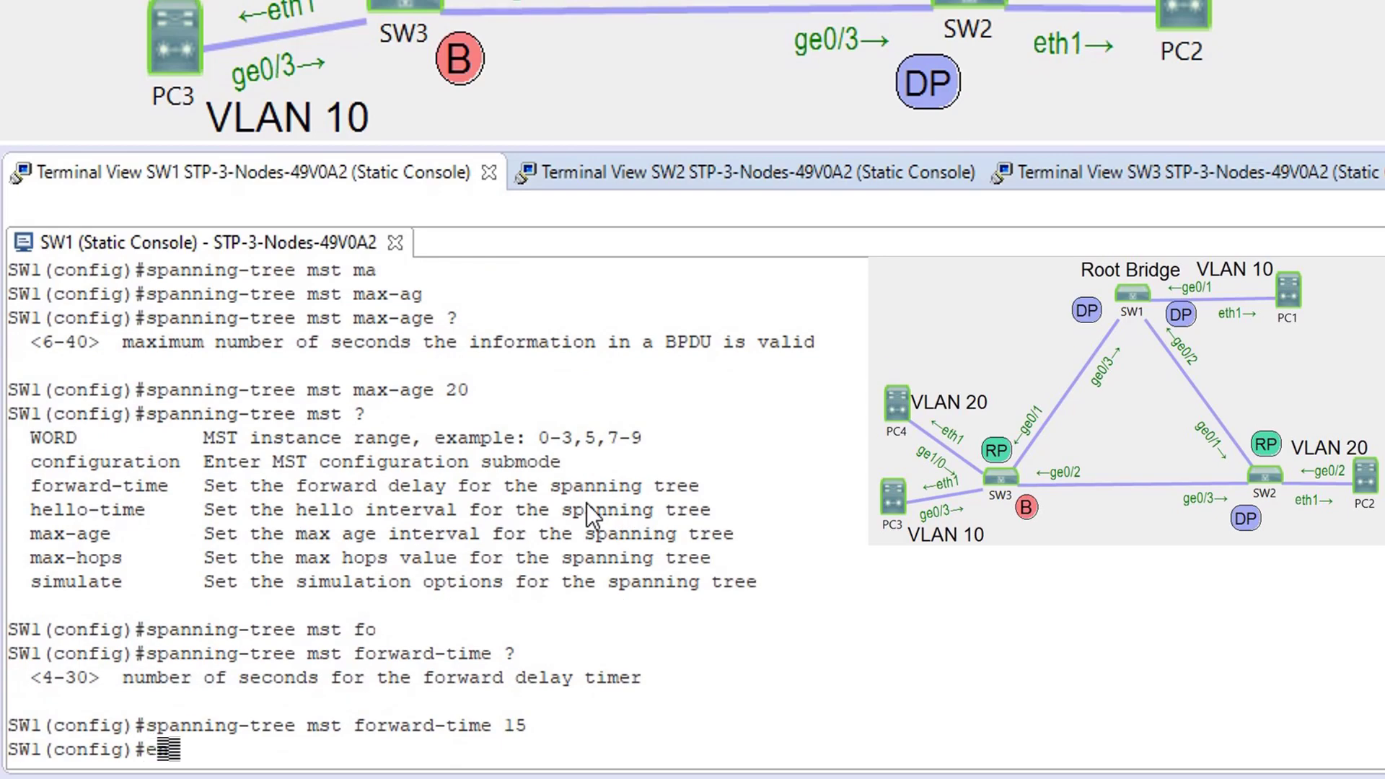
{"action": "type", "text": "nd"}
{"action": "key", "text": "Return"}
{"action": "type", "text": "sh span"}
{"action": "key", "text": "Tab"}
{"action": "key", "text": "Return"}
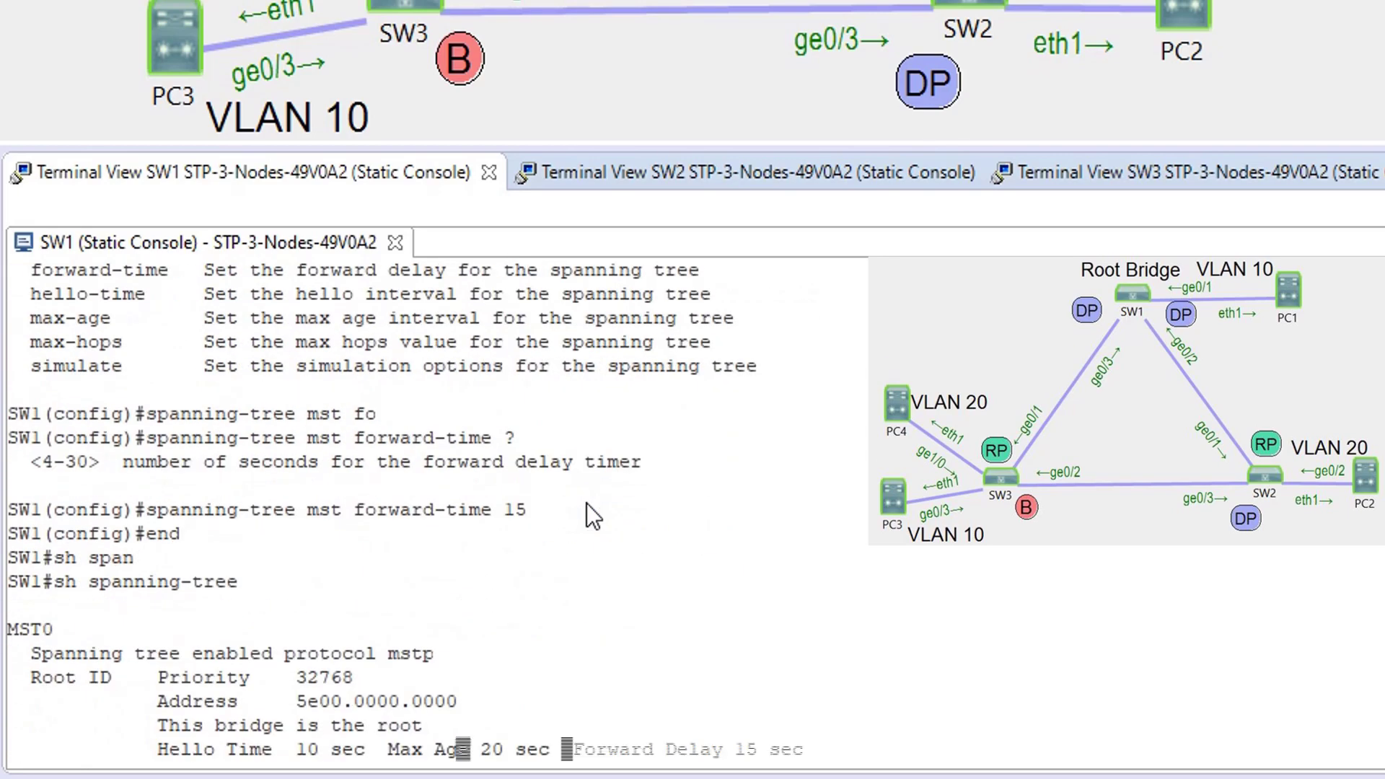